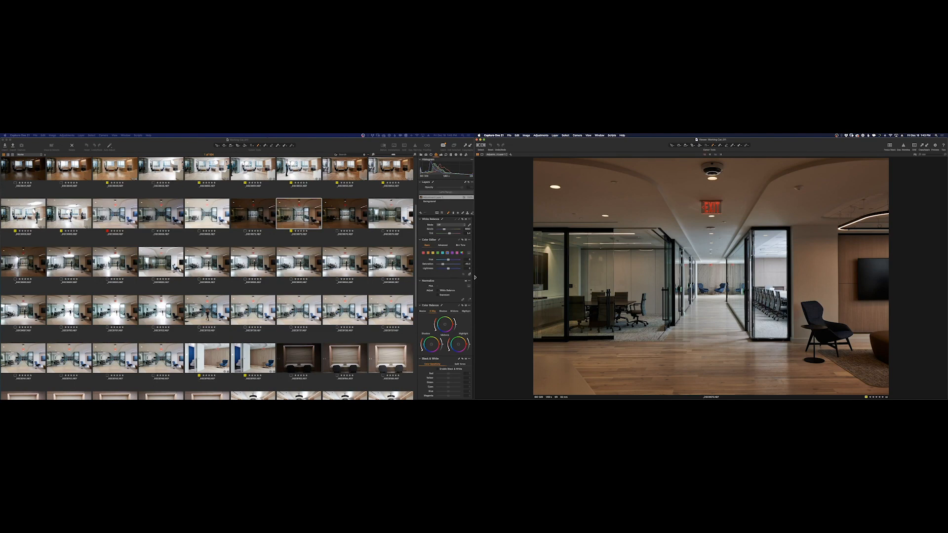
Step: Review the empty office hallway frames, from the dark exposures through the bright ambient exposures and into the next series
click(441, 274)
key(Right)
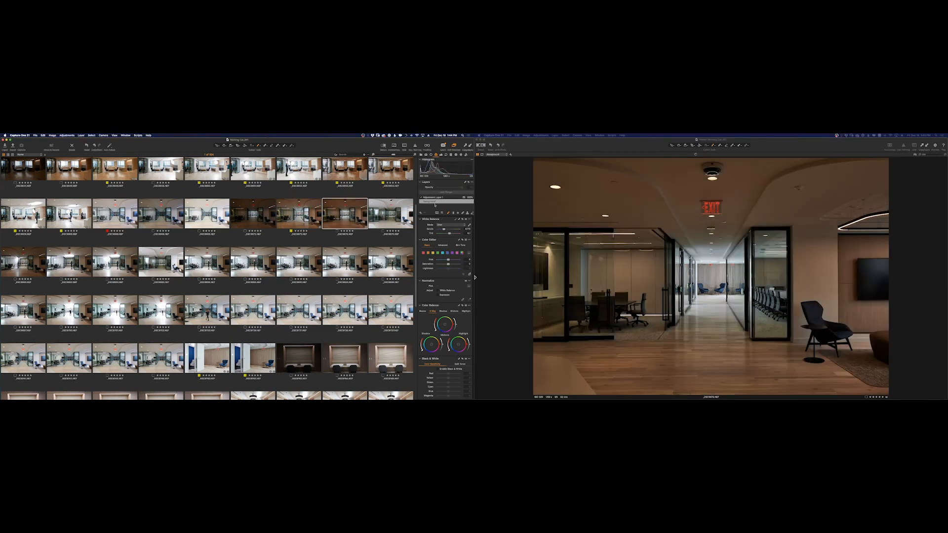
click(115, 213)
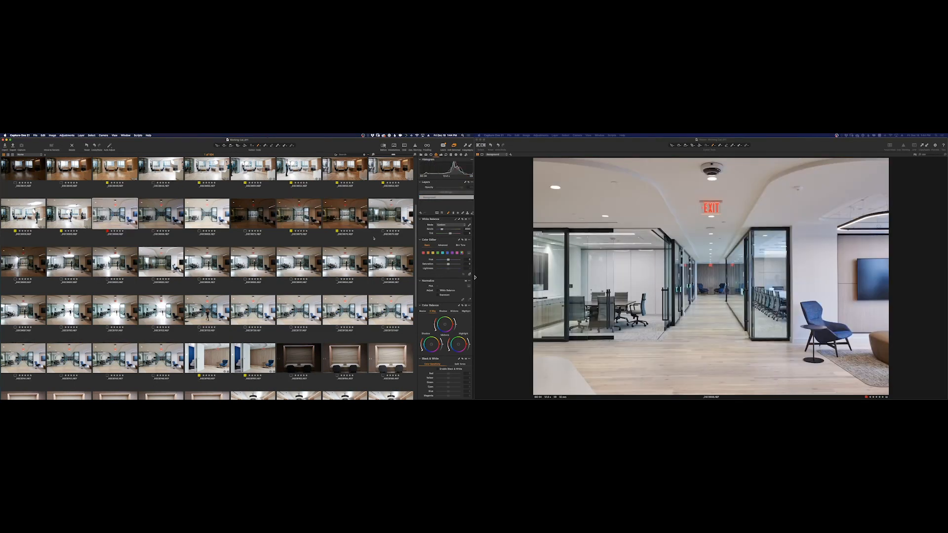
key(Right)
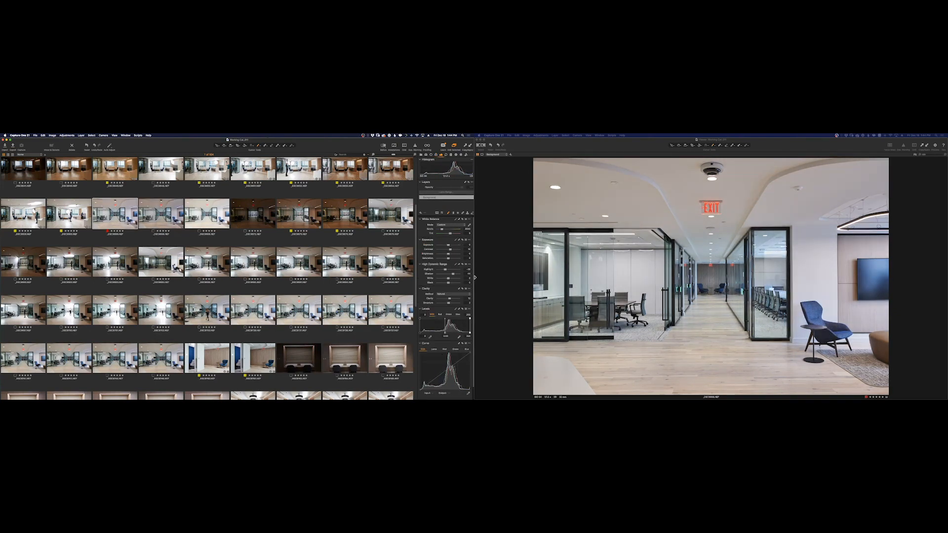
key(Right)
key(Right)
key(Right)
key(Right)
key(Right)
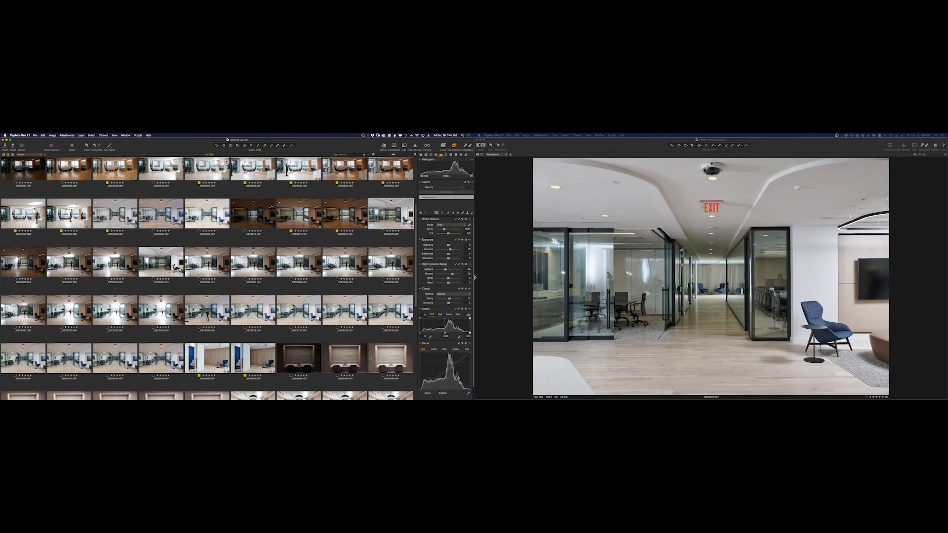
key(Right)
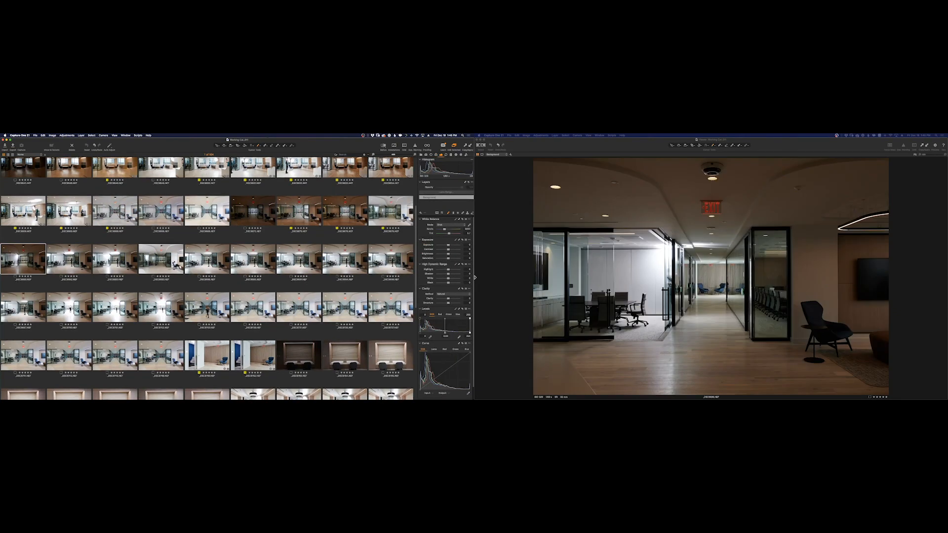
key(Right)
Step: Apply the adjustments to the frame with the photographer in the hallway and continue to the frame with people meeting in the conference room
click(460, 147)
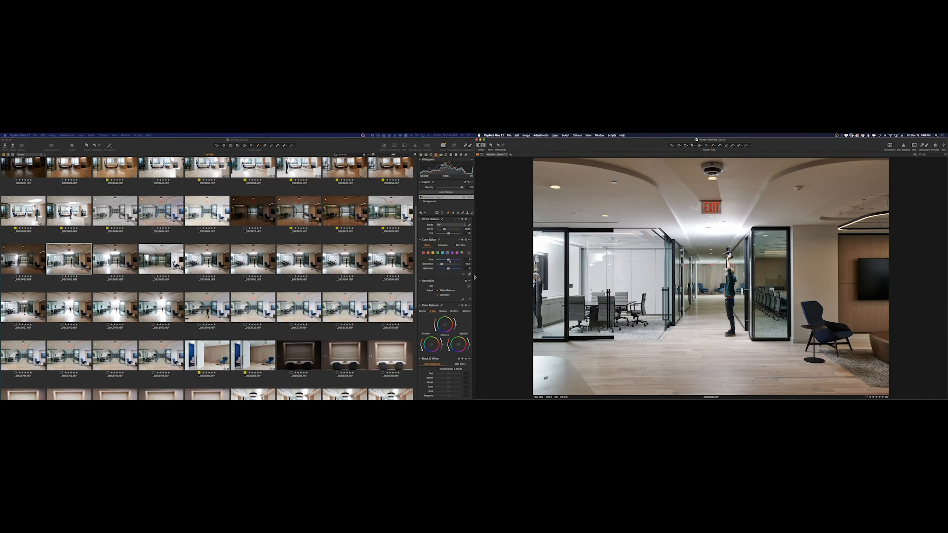
key(Right)
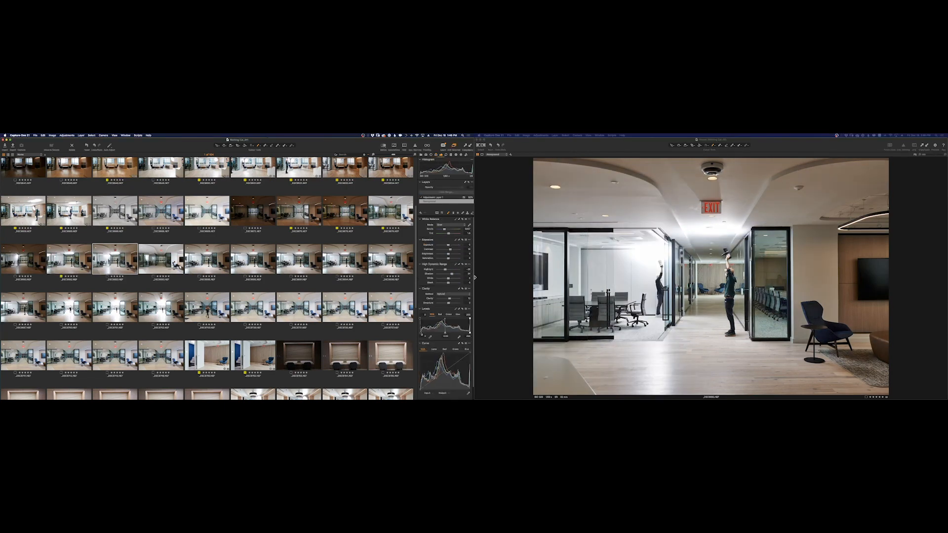
key(Right)
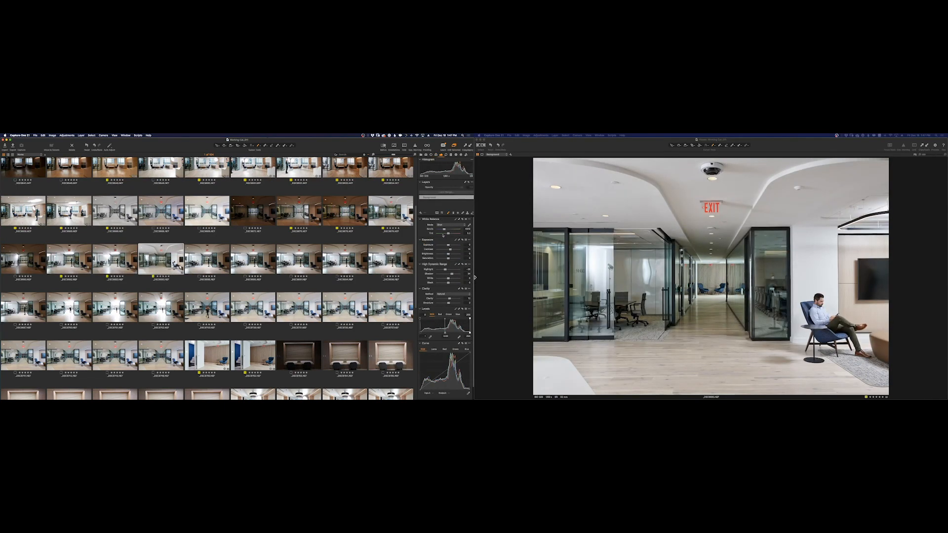
key(Right)
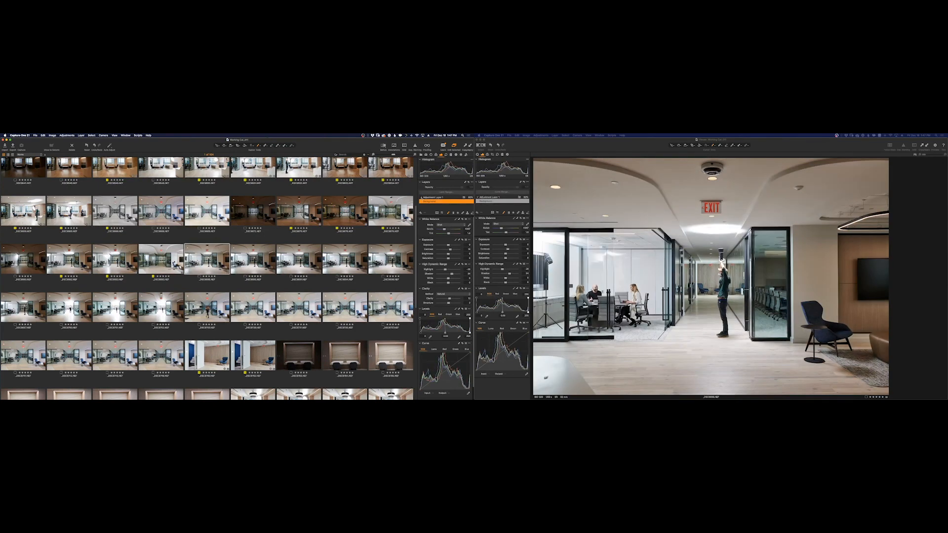
Step: Add a second adjustment layer to the conference-room meeting frame and refine the frame's white balance
click(432, 212)
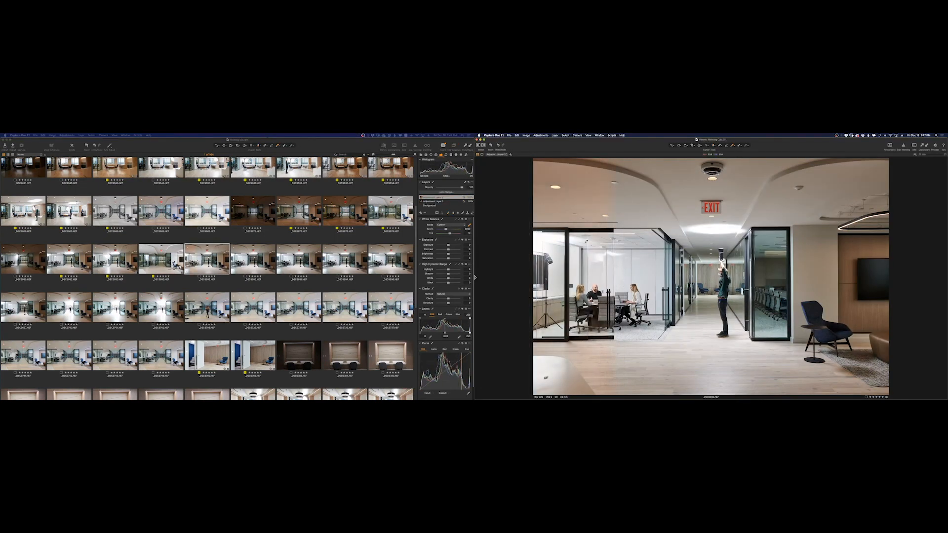
click(436, 208)
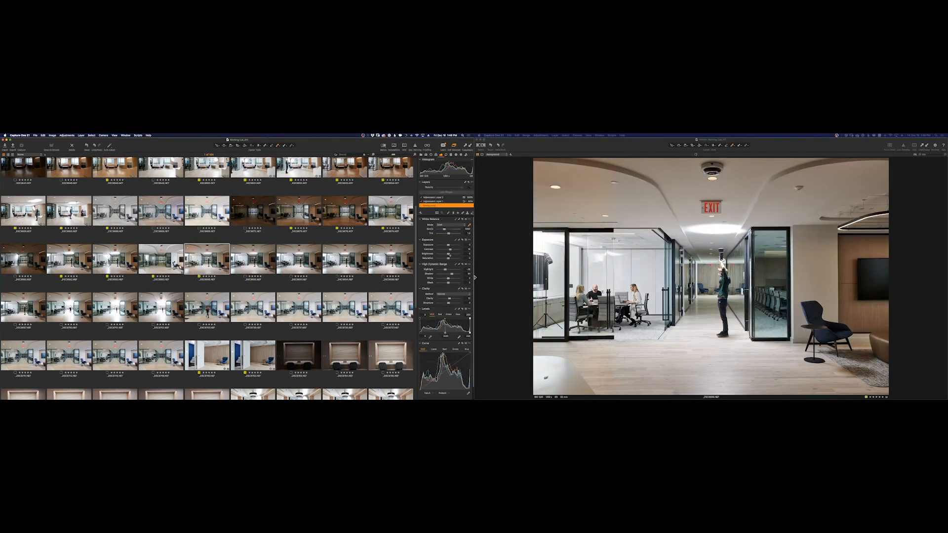
click(475, 277)
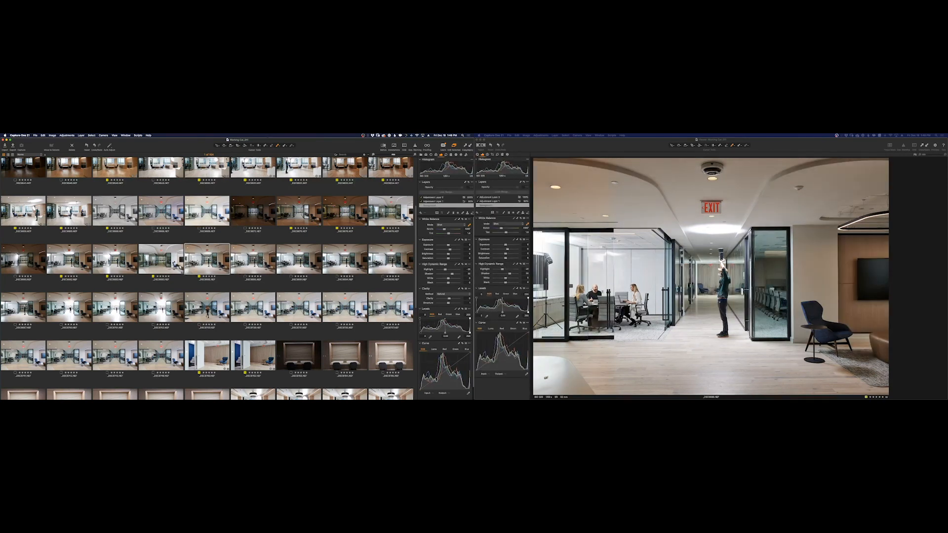
click(713, 288)
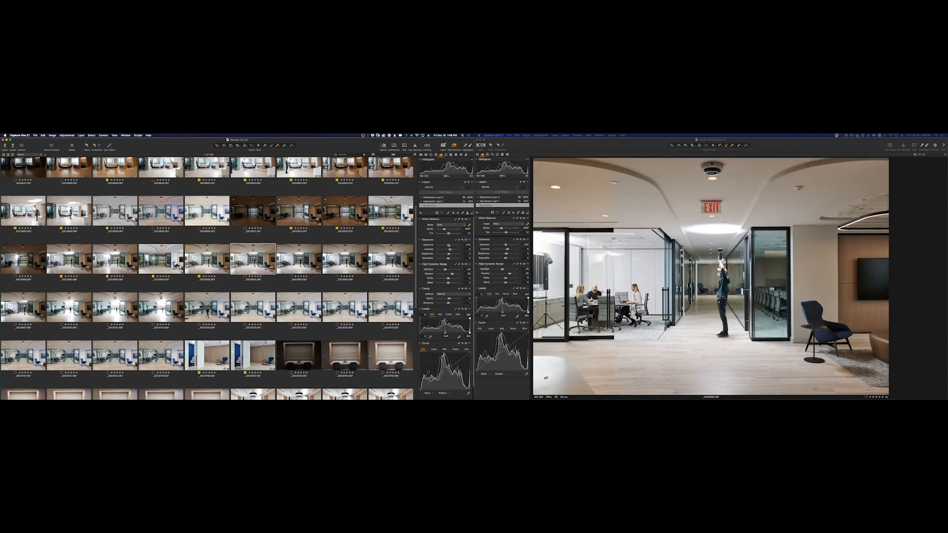
click(449, 234)
Step: Compare the people's poses in the conference-room meeting frames up close and continue to the brightly lit hallway frame
key(Right)
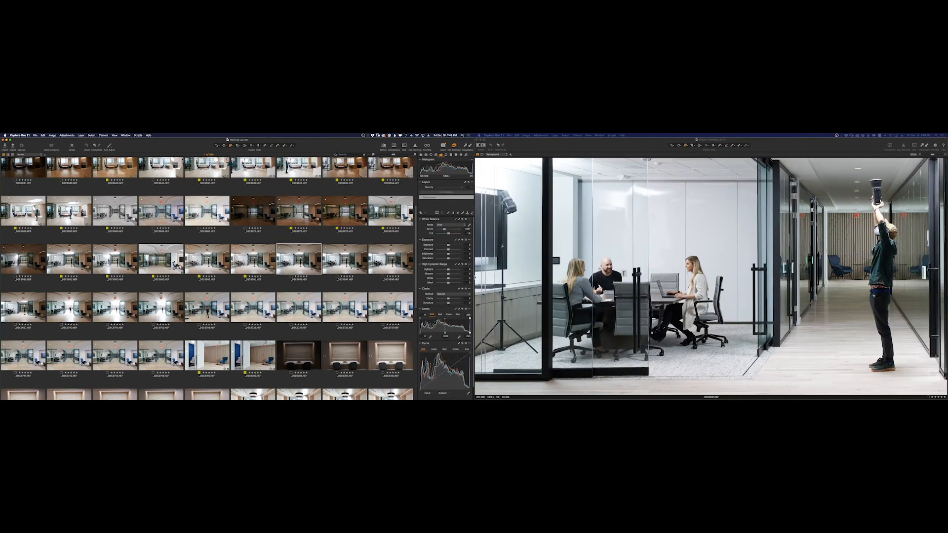
key(Left)
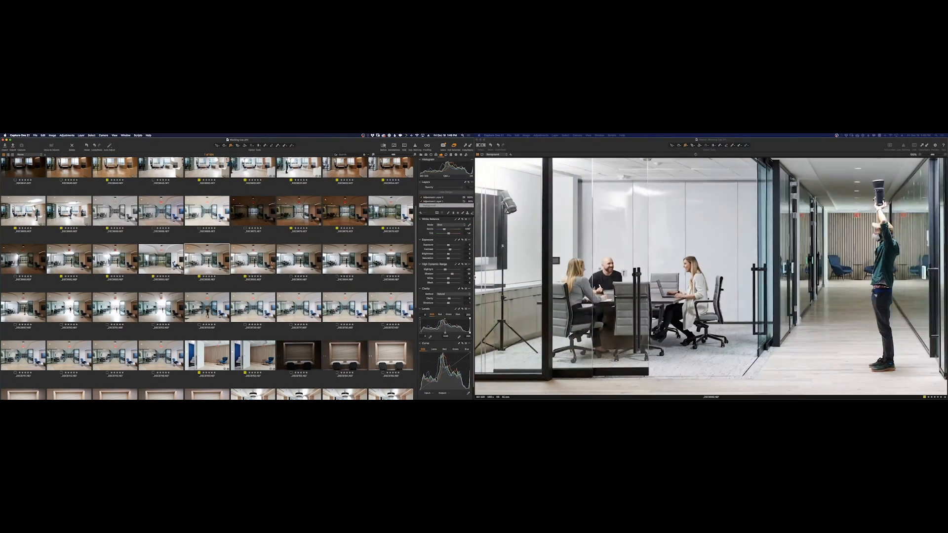
key(Right)
key(Right)
key(Right)
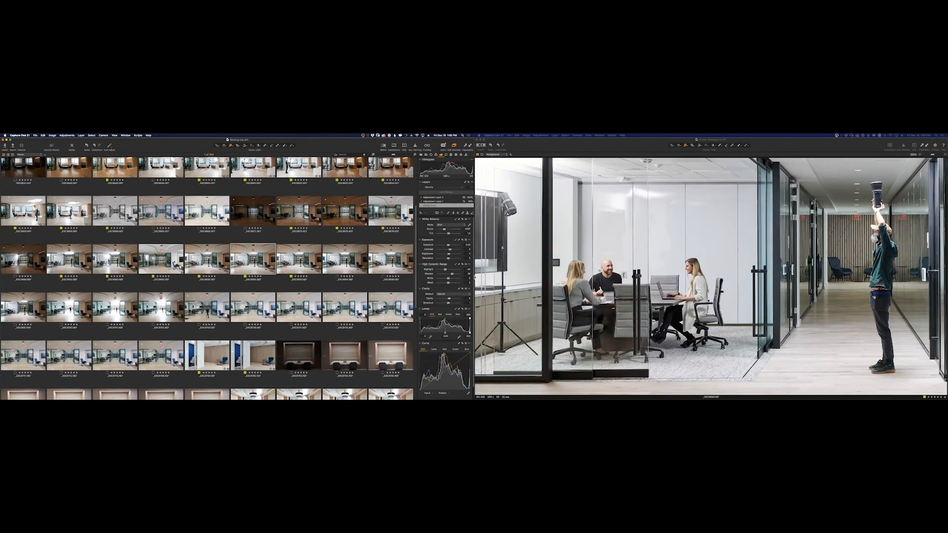
key(Right)
key(Right)
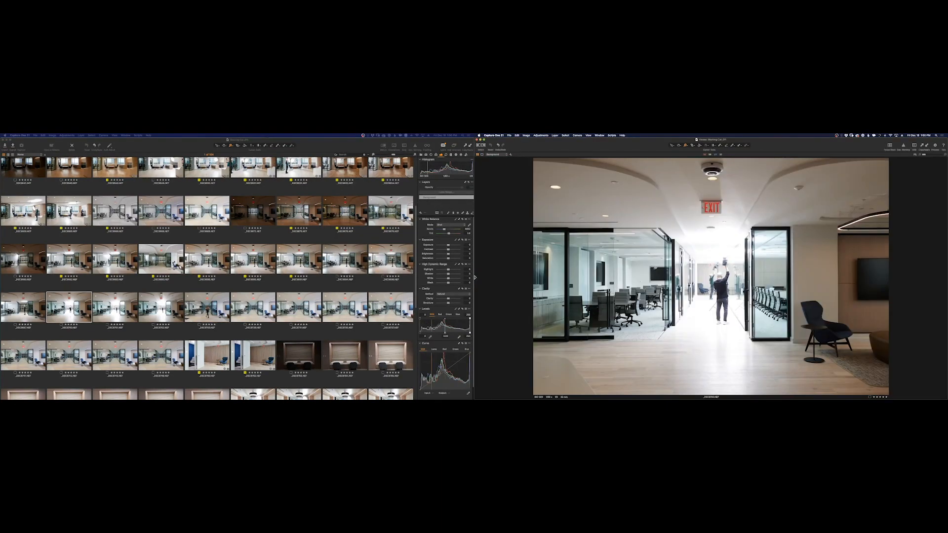
Step: Correct the white balance of the brightly lit hallway frame by sampling neutral areas on its background and adjustment layer
click(469, 225)
click(616, 258)
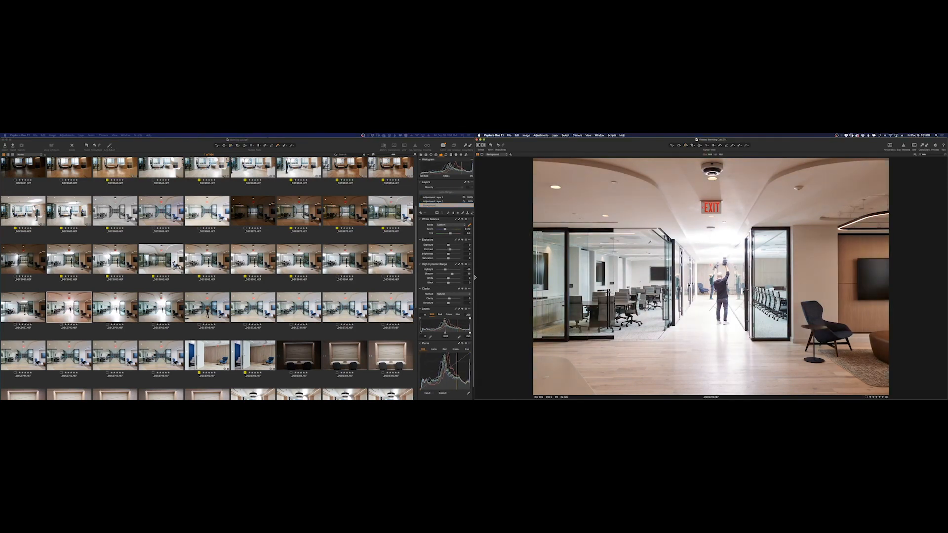
click(434, 201)
click(432, 197)
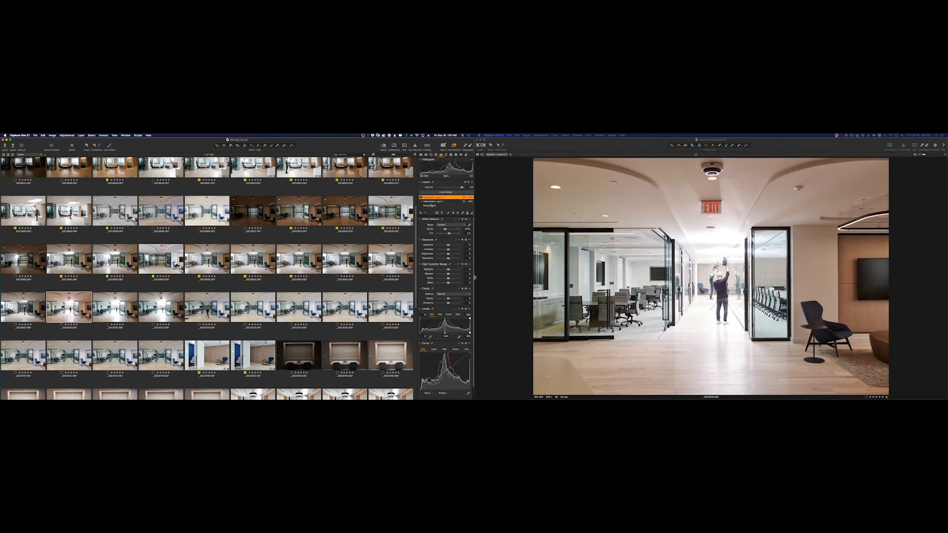
drag(609, 272, 627, 272)
click(470, 225)
click(614, 272)
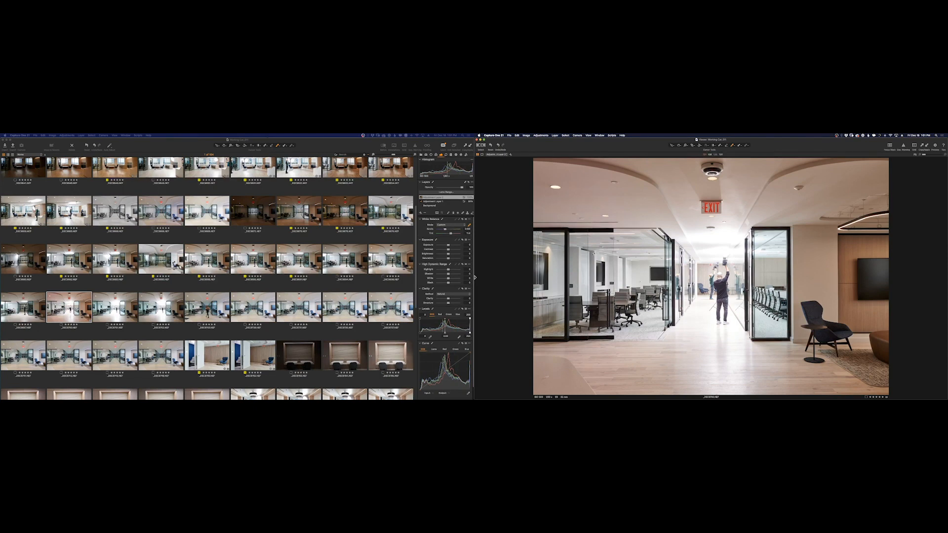
click(431, 206)
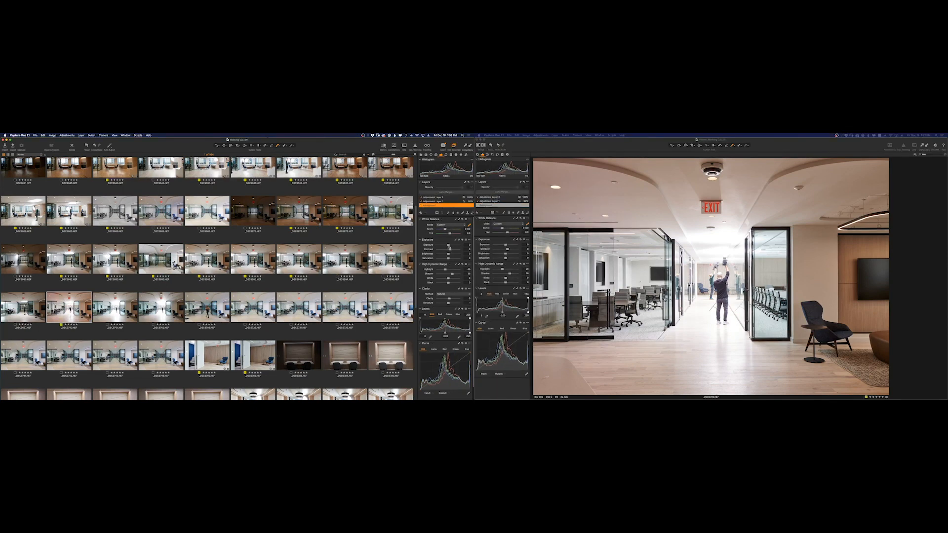
Step: Tag the corrected bright hallway frame red and copy its adjustments onto the next hallway frame
click(465, 146)
key(minus)
click(470, 146)
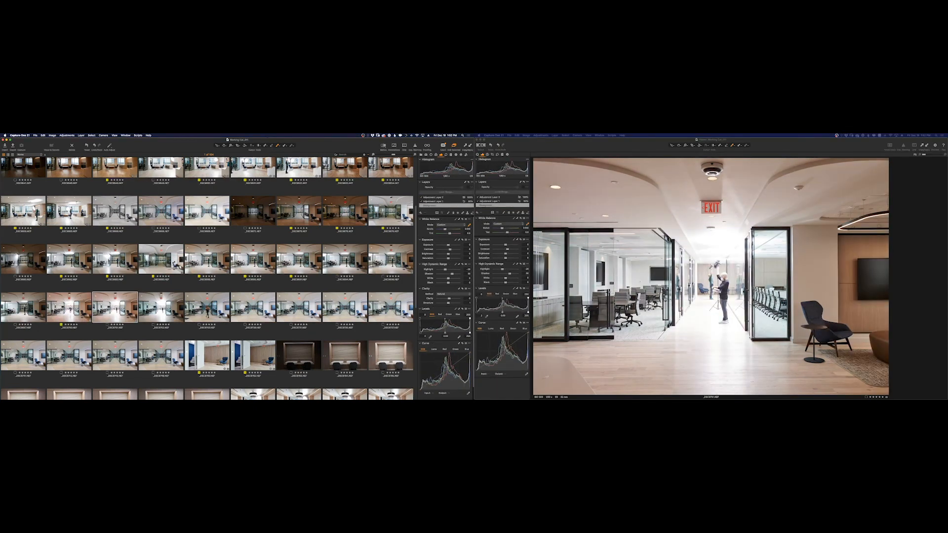
Step: On a new layer, sample the ceiling's warm cast in the advanced Color Editor and reduce that colour range's saturation
click(436, 154)
click(421, 213)
click(443, 246)
click(469, 291)
click(583, 202)
click(420, 341)
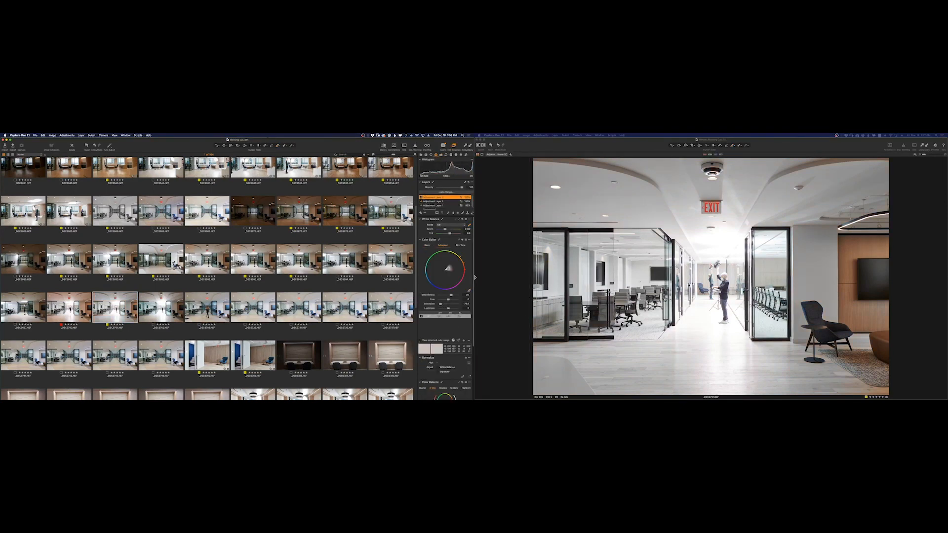
click(880, 226)
click(421, 197)
Step: Compare the remaining hallway frames, checking the position of the woman in the conference room, and return to the preferred frame
click(161, 308)
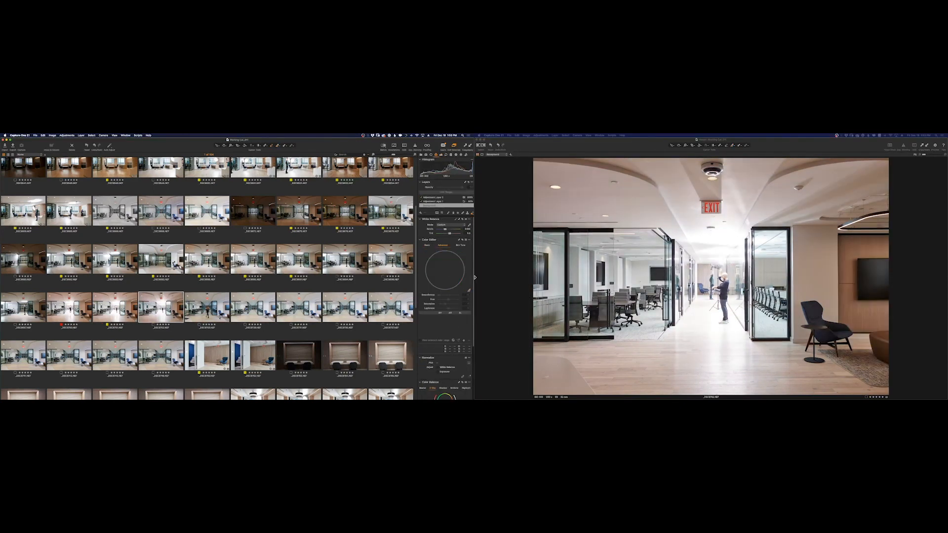
key(Right)
key(Right)
scroll(207, 279, down, 1)
key(Right)
key(Left)
key(Right)
key(Right)
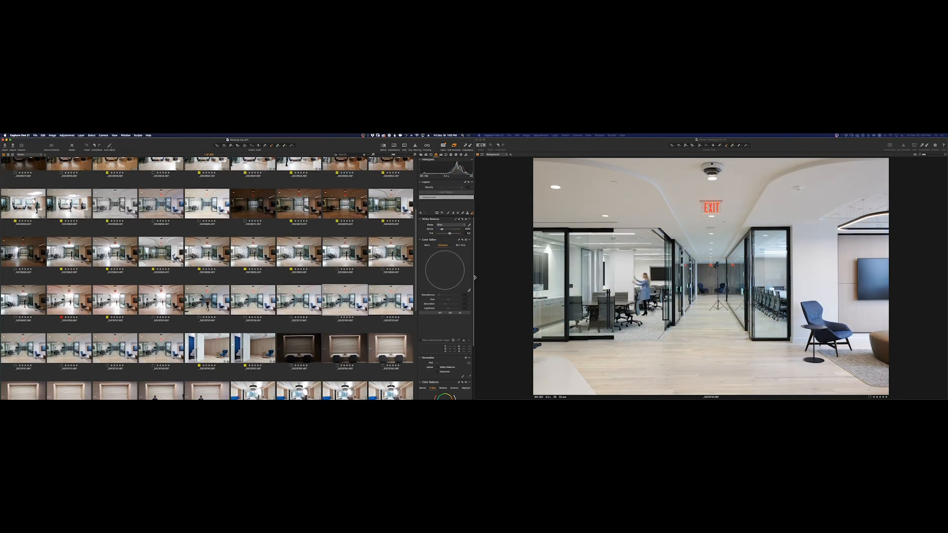
key(Right)
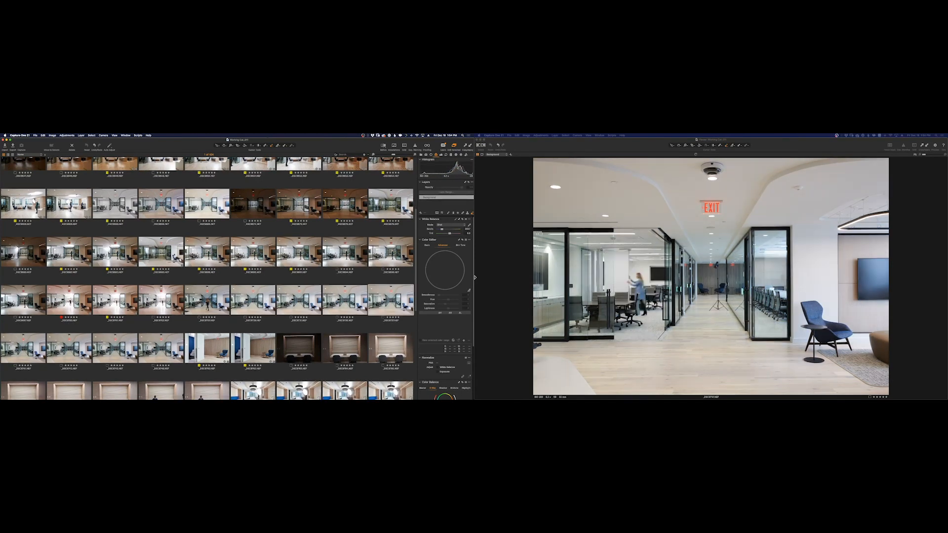
key(Left)
key(Right)
key(Right)
key(Right)
key(Right)
key(Right)
key(Left)
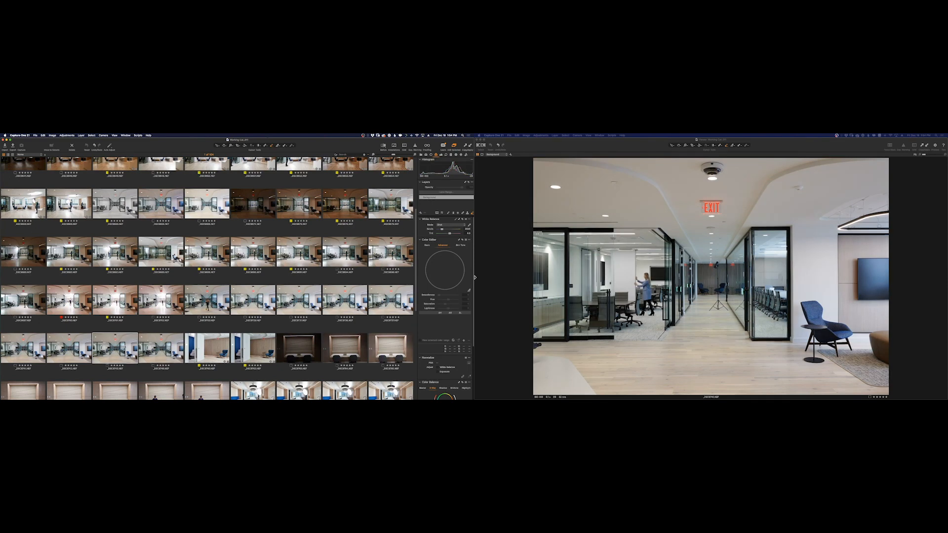
key(Left)
key(Left)
key(Left)
Step: On an adjustment layer, isolate the blue tones in the advanced Color Editor and desaturate the blue cast on the chair and screen
click(431, 154)
click(441, 154)
drag(449, 250, 445, 269)
drag(449, 274, 453, 274)
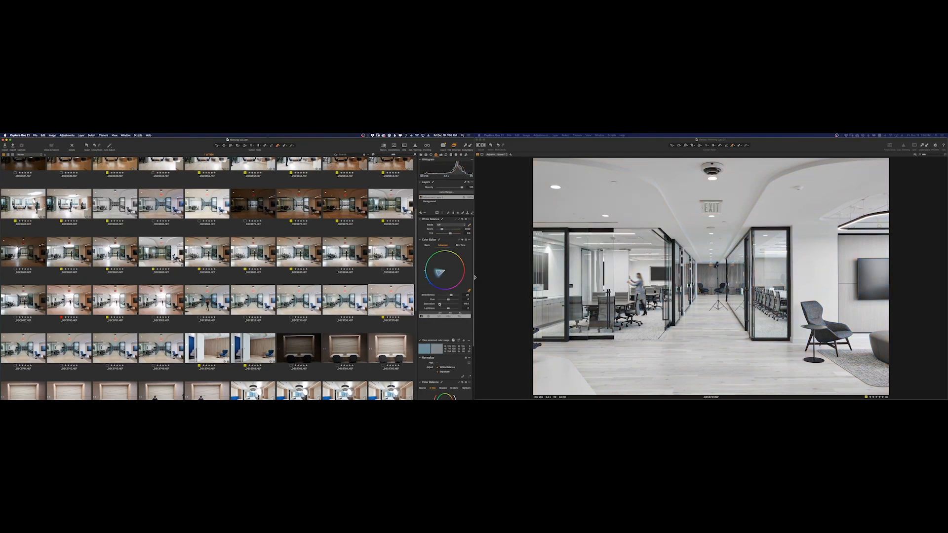
click(420, 340)
right_click(433, 198)
click(429, 200)
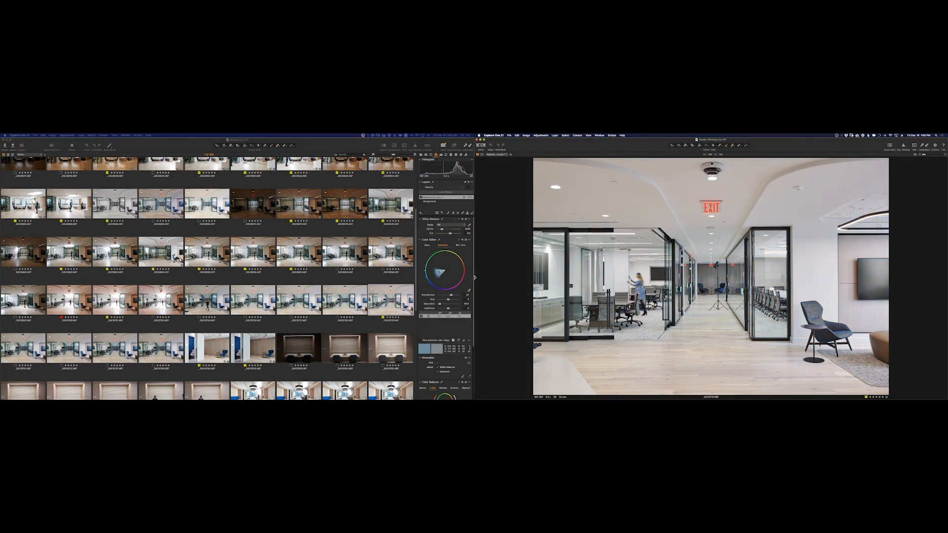
Step: Select the walking-woman frame together with the other tagged hallway frames for export
click(207, 300)
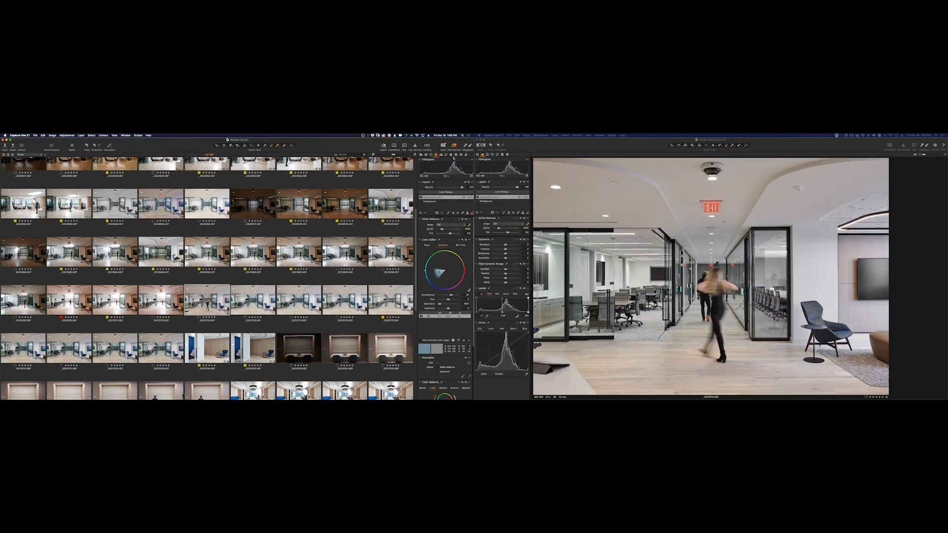
click(441, 155)
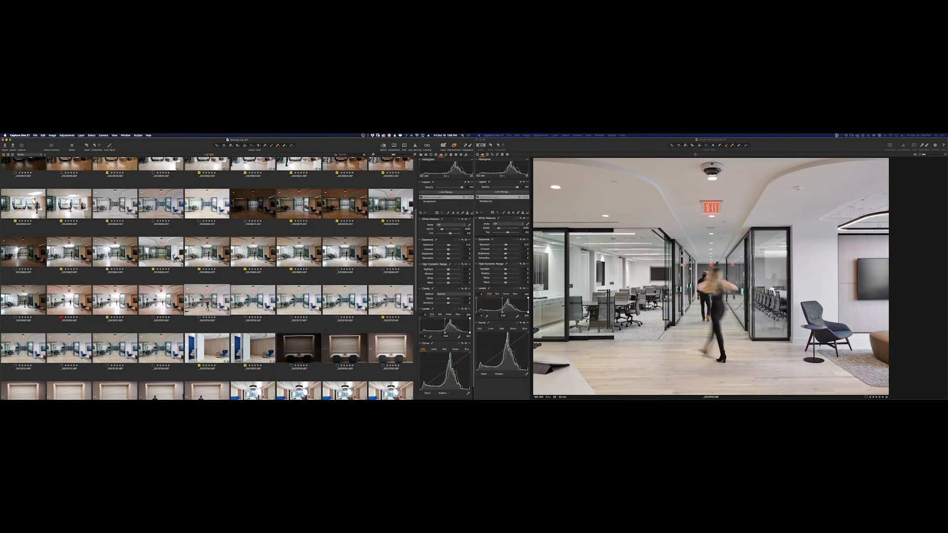
super+click(390, 309)
super+click(114, 300)
super+click(69, 253)
super+click(115, 252)
super+click(161, 252)
super+click(206, 252)
super+click(253, 253)
super+click(299, 252)
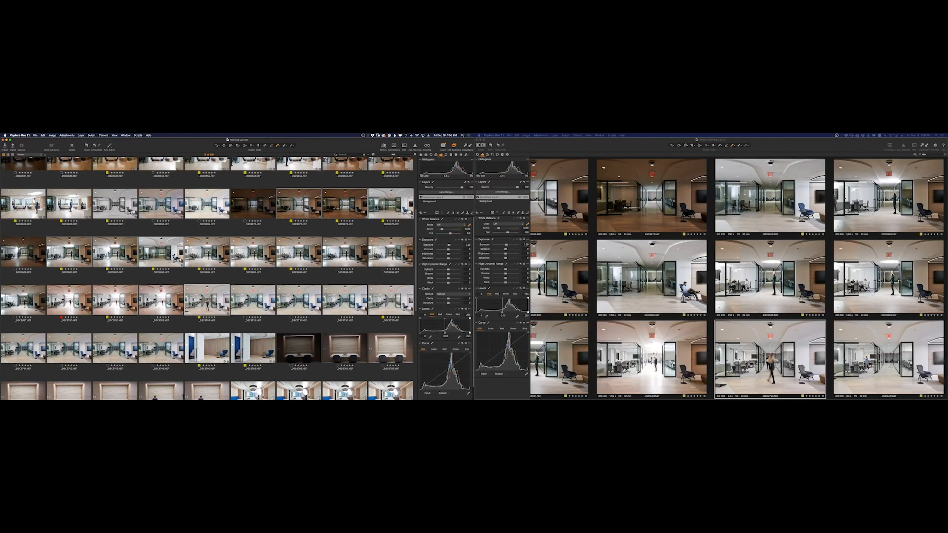
super+click(115, 204)
click(460, 154)
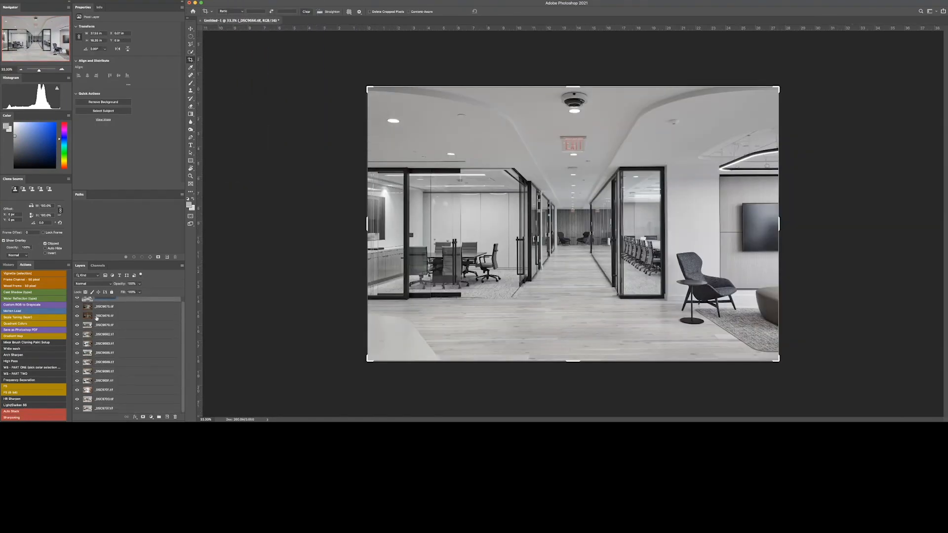
Step: Name the top layer "amb desat" and the one below it "rear + board", hiding both
key(b)
key(super+a)
scroll(97, 318, up, 1)
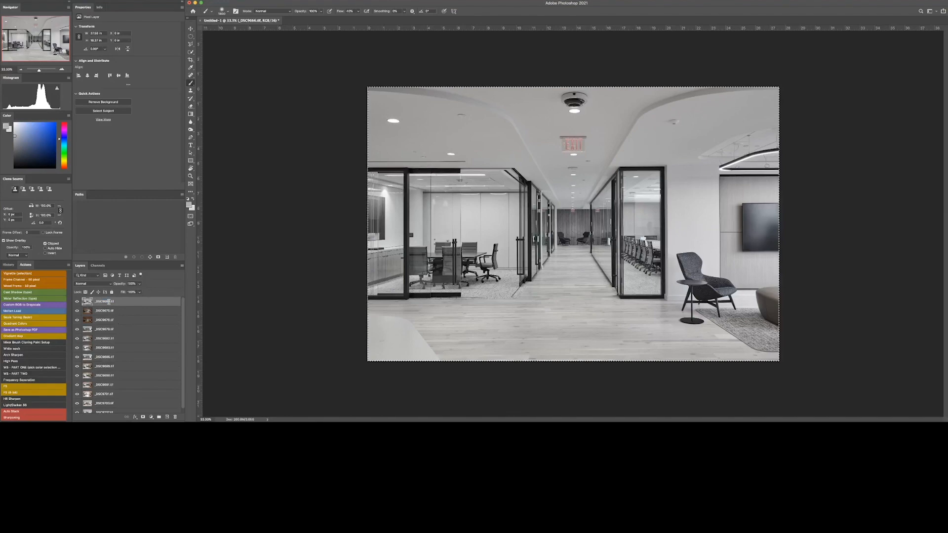
click(77, 302)
click(107, 312)
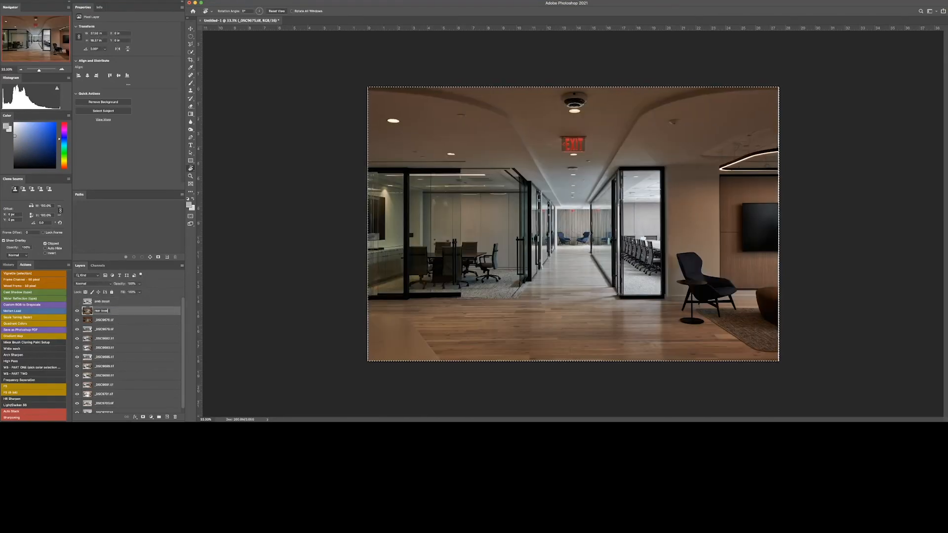
text(rear + board)
click(77, 310)
Step: Name the third layer "rear + left confs" and the fourth layer "fore fl", hiding each one
click(105, 320)
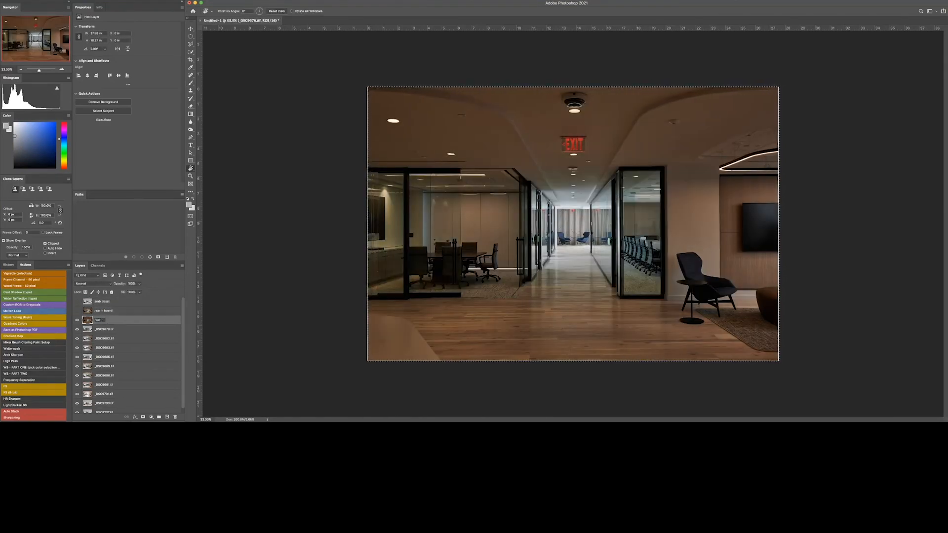
text(rear + left comfy)
click(77, 320)
click(102, 329)
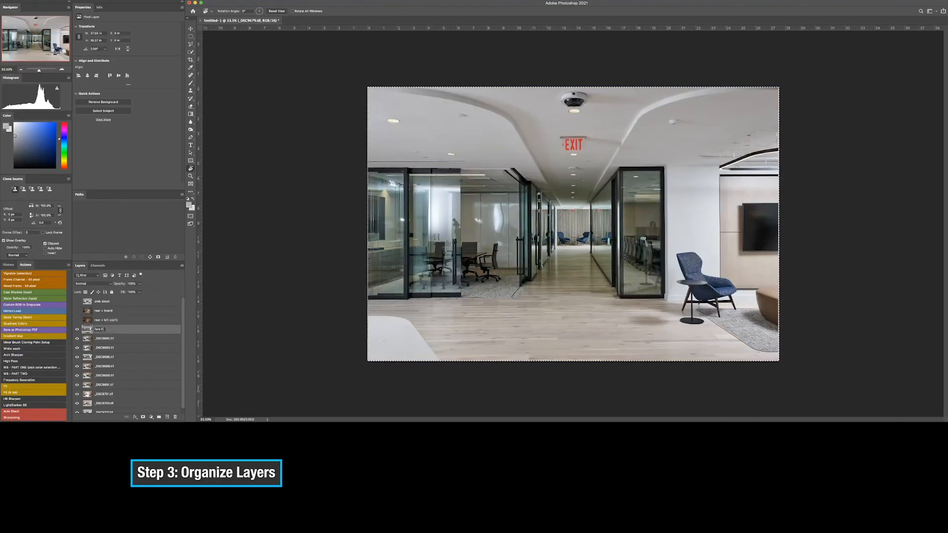
text(fore fl)
click(77, 329)
Step: Name the two empty conference-room flash layers "conf right" and "conf left", hiding each one
double_click(104, 338)
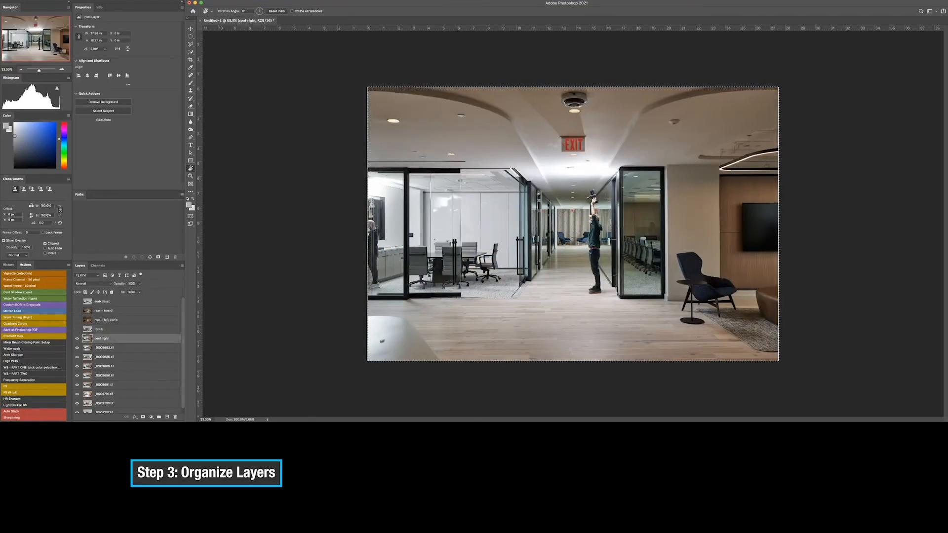
click(77, 339)
double_click(104, 348)
text(conf left)
click(78, 349)
Step: Name the layer with the seated man in the blue chair "left model" and hide it
scroll(104, 360, down, 1)
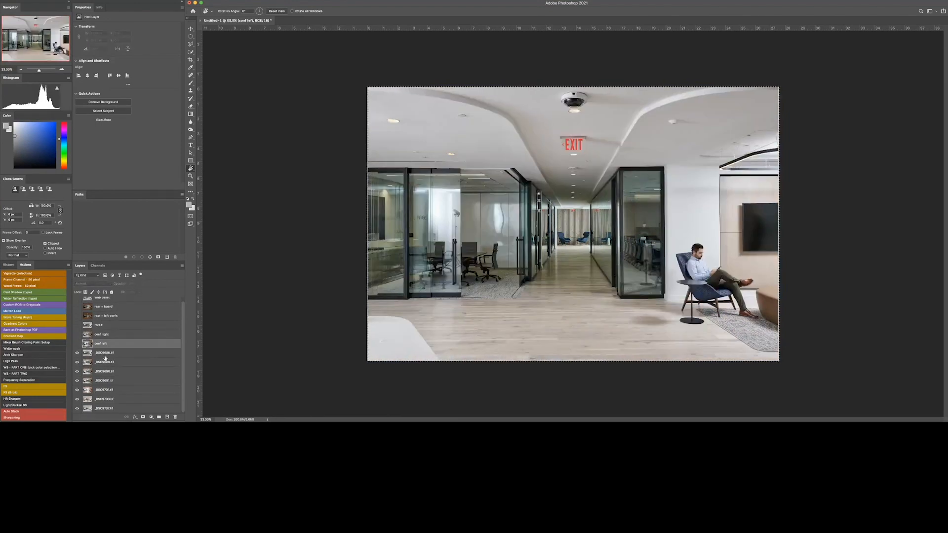
double_click(106, 354)
click(77, 353)
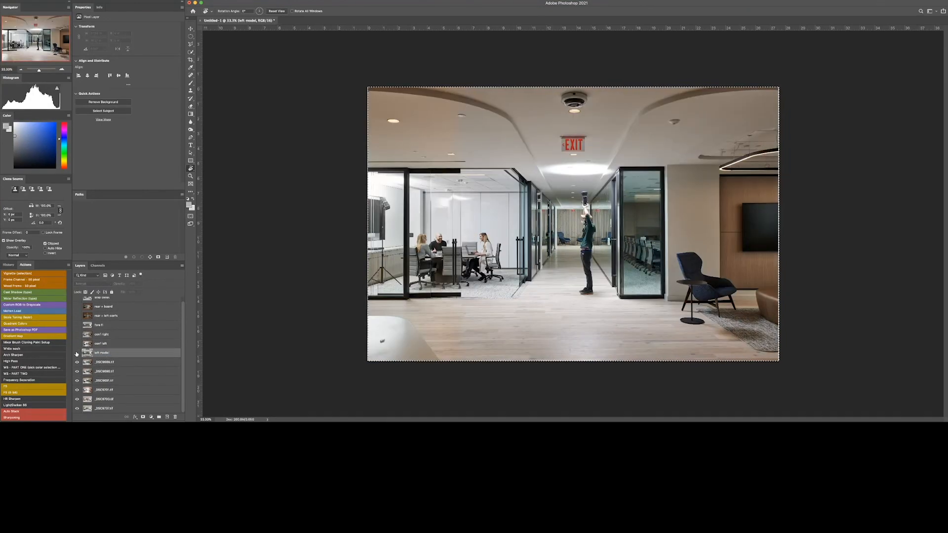
Step: Name the lowest of the three conference-group layers "conf right" and rename the seated-man layer "right model"
key(z)
drag(426, 251, 472, 251)
click(77, 362)
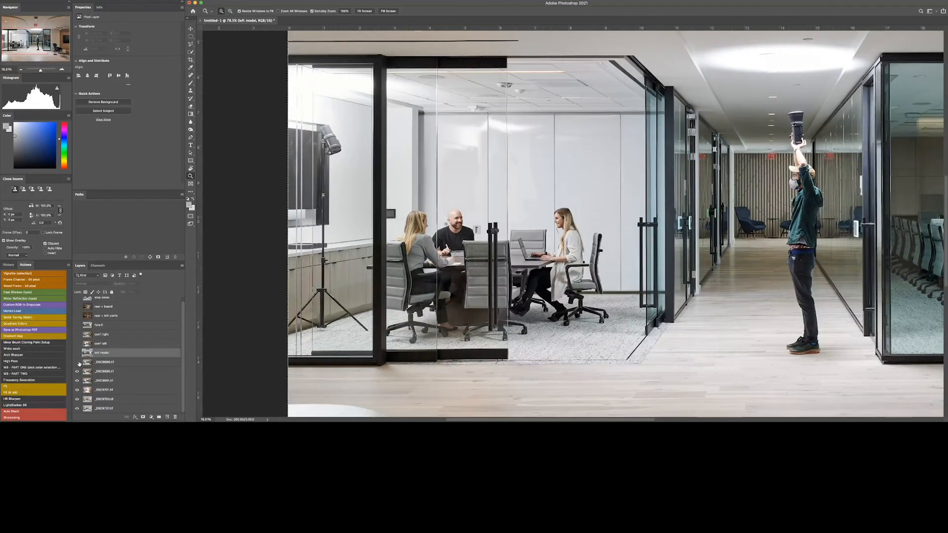
click(77, 371)
double_click(102, 381)
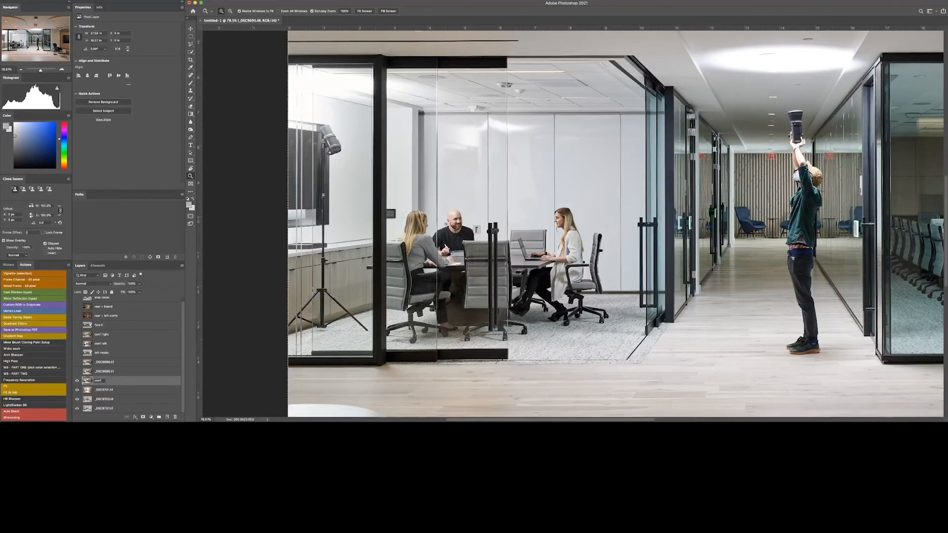
double_click(97, 353)
drag(76, 378, 76, 365)
click(76, 363)
Step: Name the other two conference-group layers, calling the upper one "conf left", and hide the group's frames
double_click(100, 371)
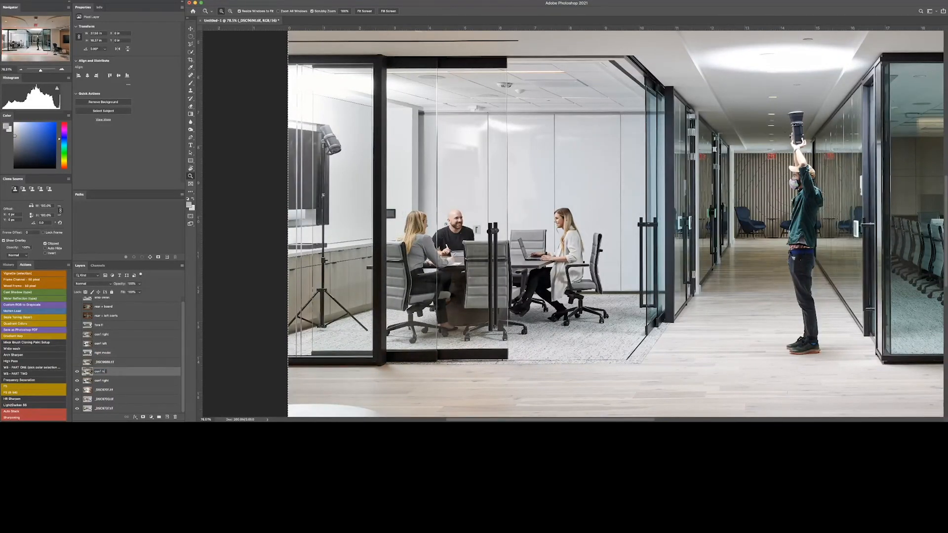
double_click(104, 364)
text(conf left)
drag(85, 377, 86, 381)
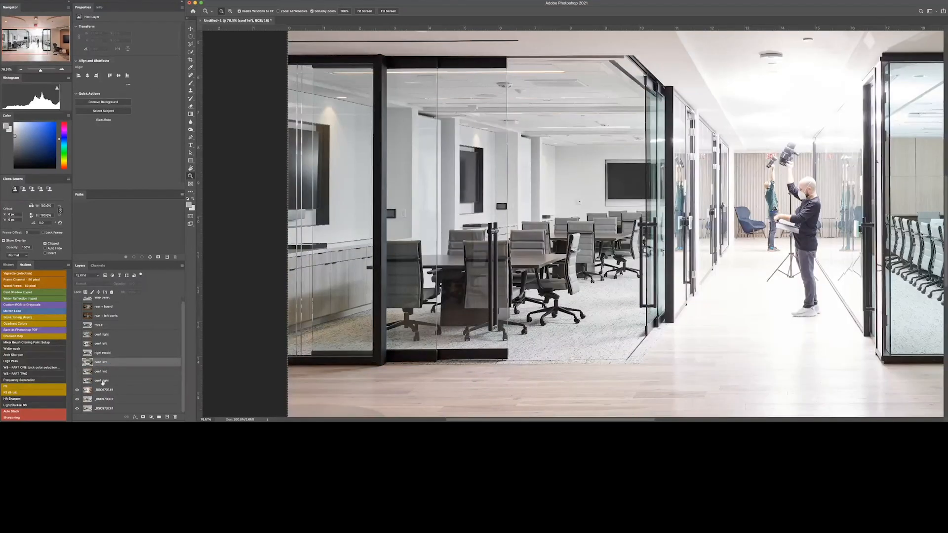
Step: Group the layers from "right model" down to the lower "conf right" and name the group "v1 models"
click(100, 382)
shift+click(102, 353)
key(super+g)
double_click(103, 357)
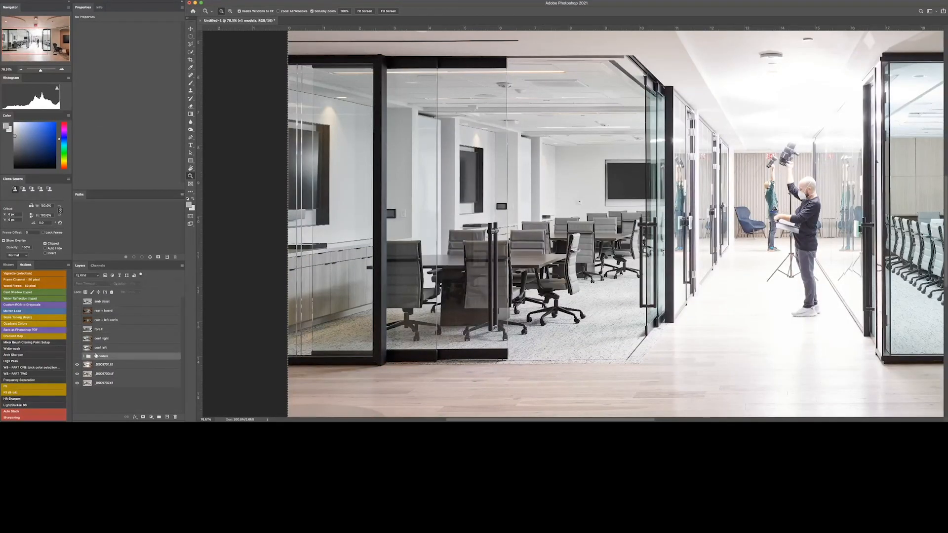
Step: Name the flash-lit hallway layer below the group "training fl"
click(104, 364)
click(78, 364)
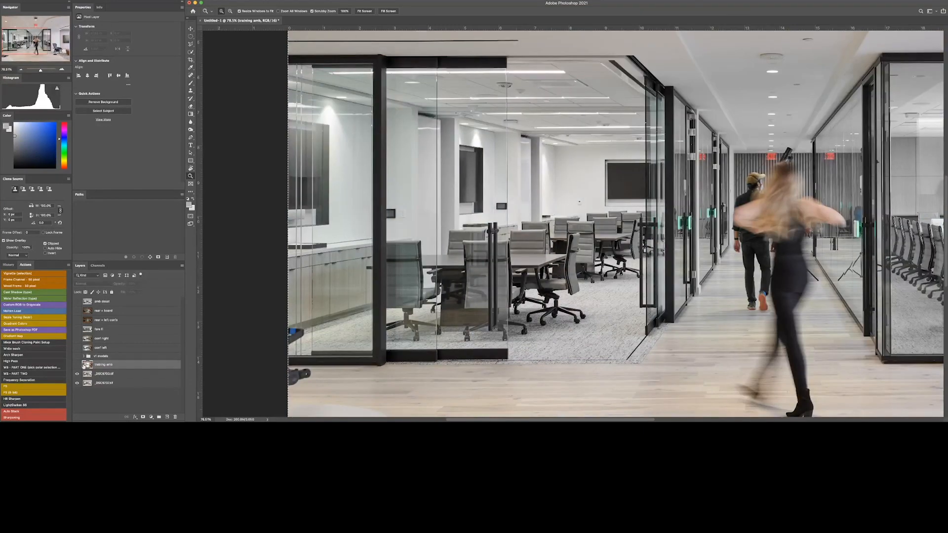
click(78, 364)
key(super+0)
text(l)
key(Return)
Step: Name the walking-woman layer "training amb", hide it and "training fl", and name the bottom layer "training model"
click(104, 374)
click(77, 364)
click(78, 364)
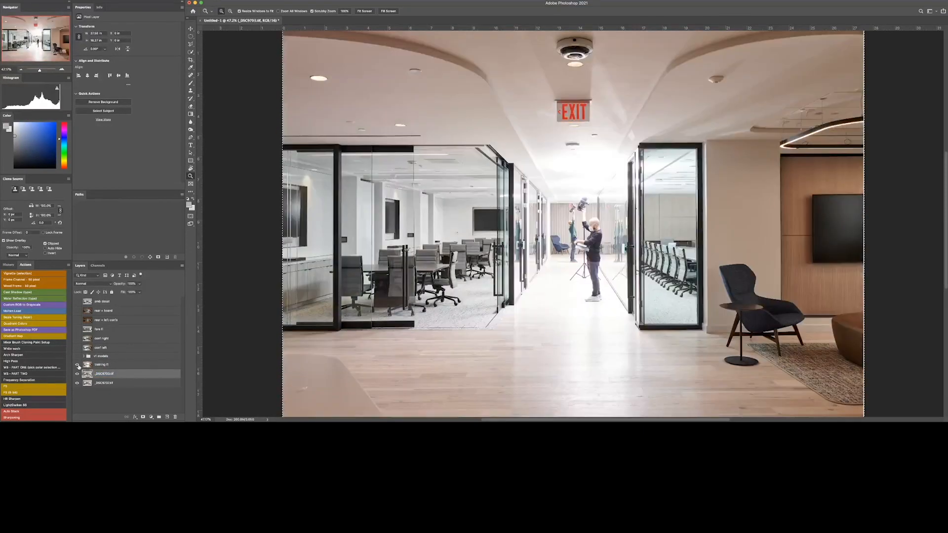
click(78, 364)
click(78, 374)
double_click(104, 383)
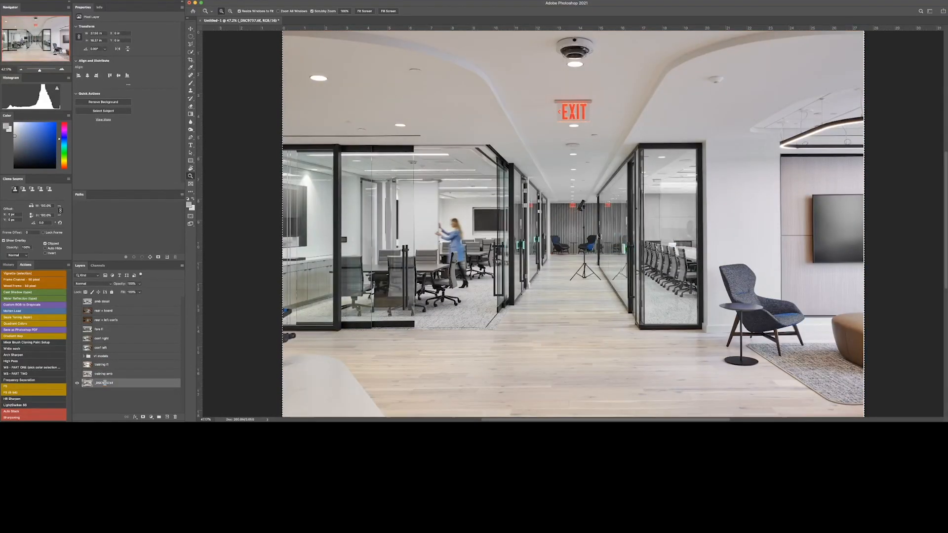
text(raining model)
Step: Show "fore fl" and "rear + left confs", then set the latter to Lighten blending with a black layer mask
click(76, 330)
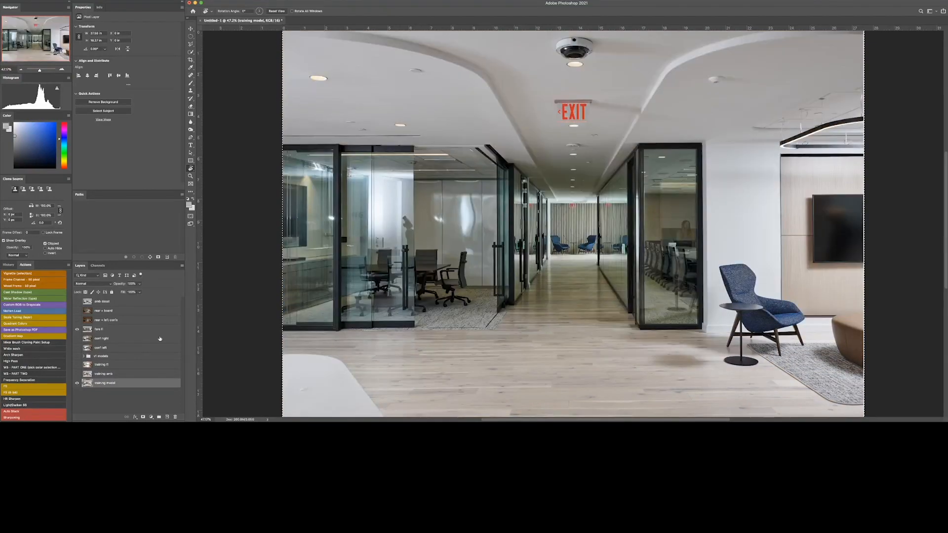
click(77, 320)
click(77, 320)
click(77, 320)
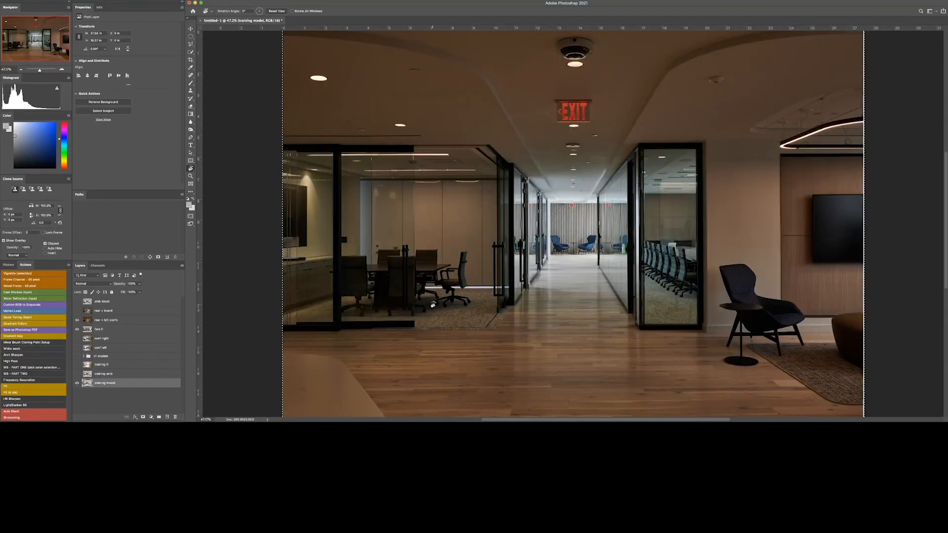
click(76, 320)
click(77, 320)
click(106, 320)
click(93, 284)
click(87, 323)
alt+click(144, 417)
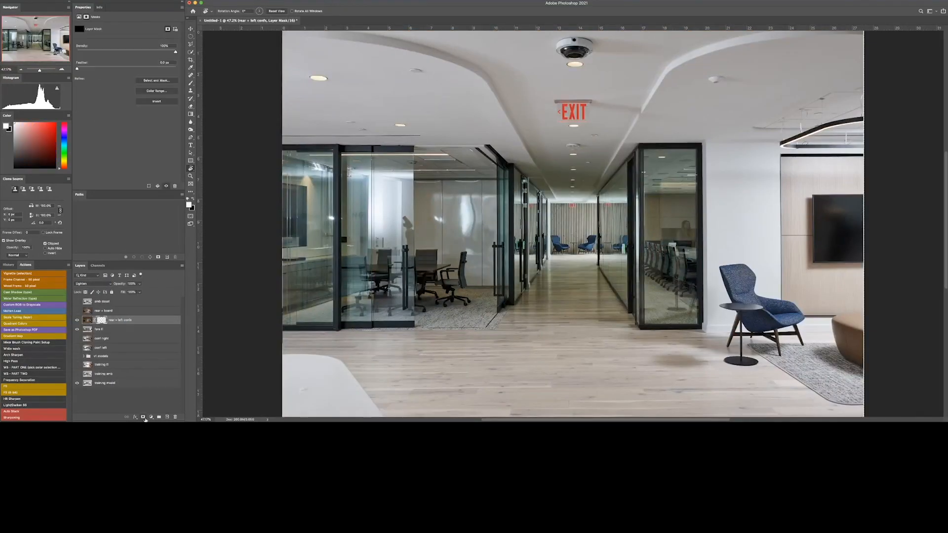
Step: Paint white with a smaller brush on the "rear + left confs" mask over the rear hallway and left conference rooms
key(b)
key(bracketleft)
key(bracketleft)
key(bracketleft)
key(bracketleft)
key(bracketleft)
key(bracketleft)
key(bracketleft)
key(bracketleft)
mouse_move(523, 204)
mouse_down()
mouse_move(525, 270)
mouse_move(543, 268)
mouse_move(550, 215)
mouse_move(530, 184)
mouse_move(616, 156)
mouse_move(513, 223)
mouse_move(567, 266)
mouse_move(503, 185)
mouse_move(510, 204)
mouse_up()
mouse_move(465, 262)
mouse_down()
mouse_move(493, 279)
mouse_move(330, 270)
mouse_up()
Step: Duplicate the "rear + board" layer, hide the copy, and set the original to Lighten with a black mask
click(78, 311)
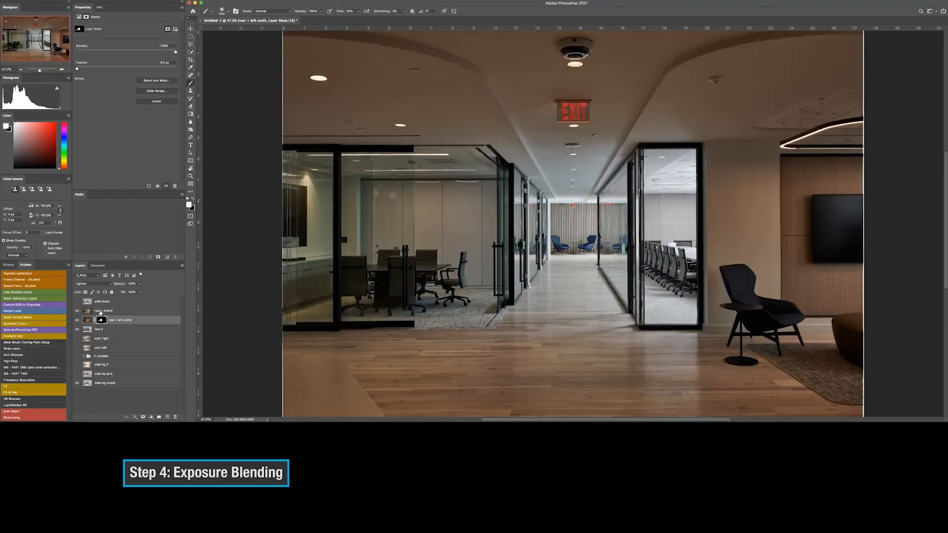
click(103, 311)
click(77, 312)
click(77, 311)
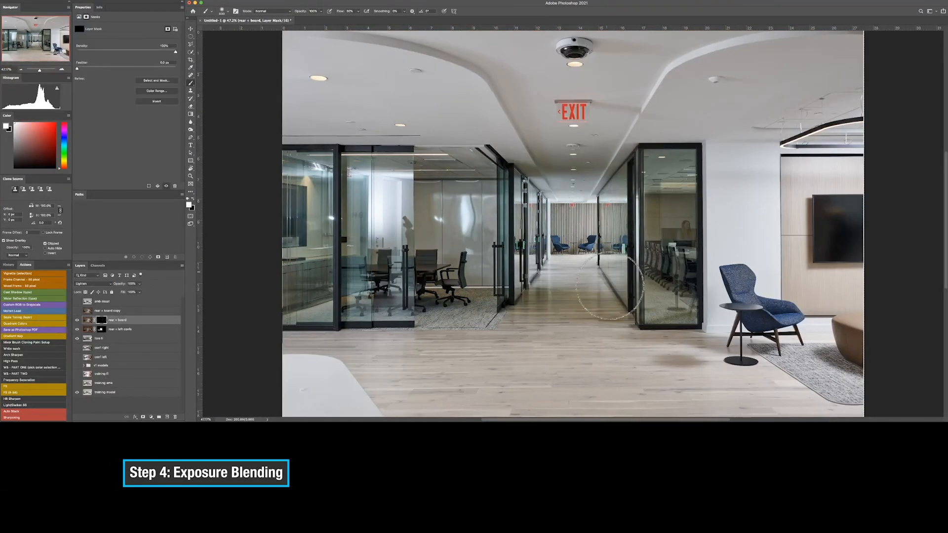
Step: Paint white on the "rear + board" mask along the right side of the hallway and over its ceiling
mouse_move(610, 287)
mouse_down()
mouse_move(622, 305)
mouse_move(623, 200)
mouse_up()
key(])
key(])
key(])
key(])
mouse_move(564, 143)
mouse_down()
mouse_move(563, 168)
mouse_move(573, 170)
mouse_up()
Step: With the "rear + board copy" layer selected, outline the boardroom's front glass pane with a closed pen path
click(112, 311)
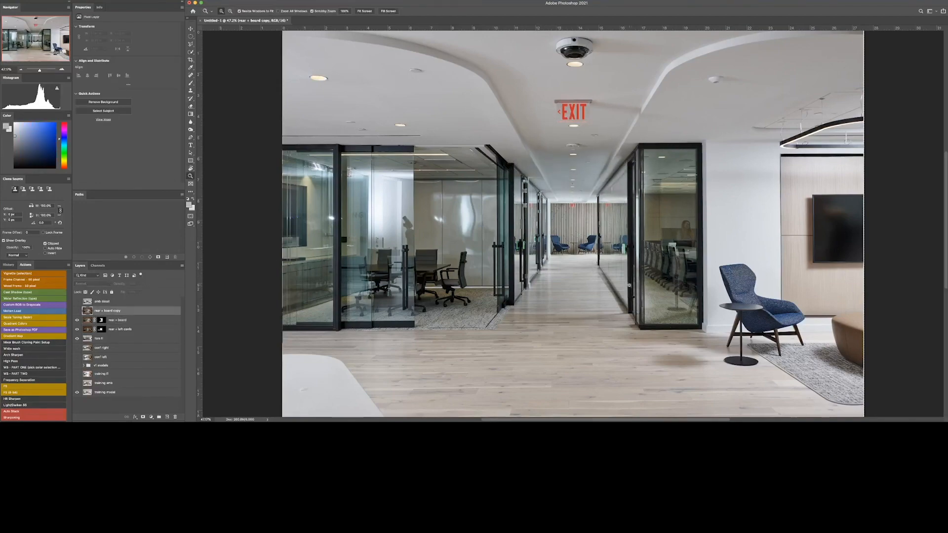
key(z)
drag(745, 278, 790, 277)
click(77, 312)
click(77, 312)
key(p)
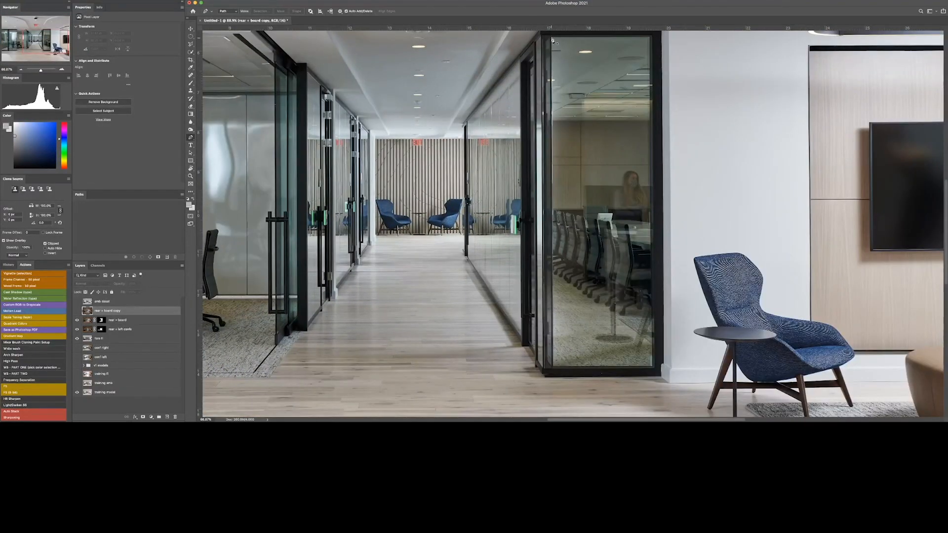
click(543, 36)
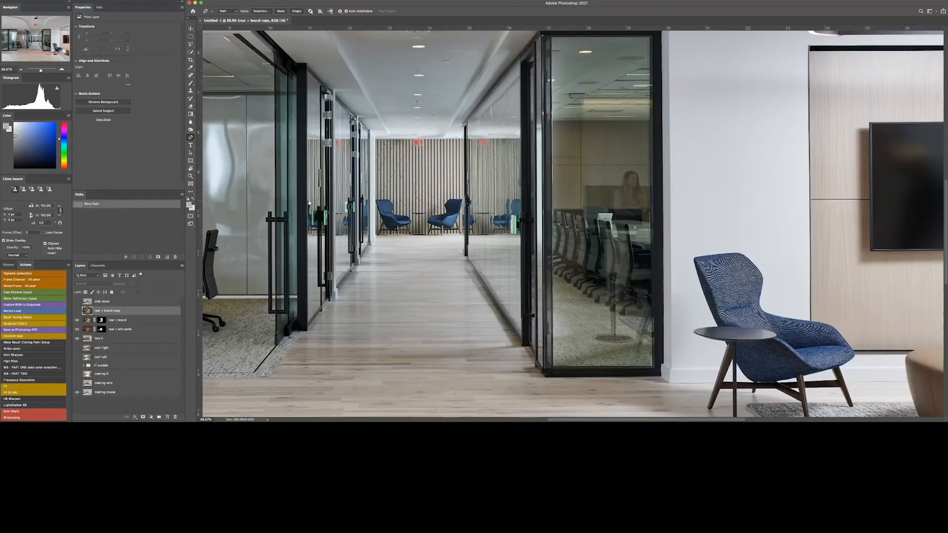
drag(309, 203, 276, 237)
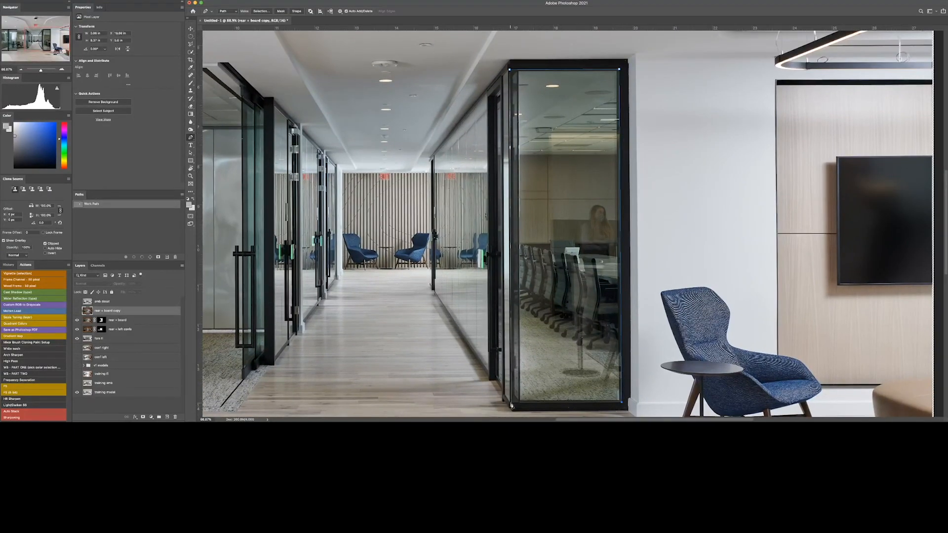
click(509, 72)
Step: Convert the glass path to a feathered selection, mask "rear + board copy" with it, and show the layer
key(super+Return)
key(shift+F6)
key(Return)
click(142, 417)
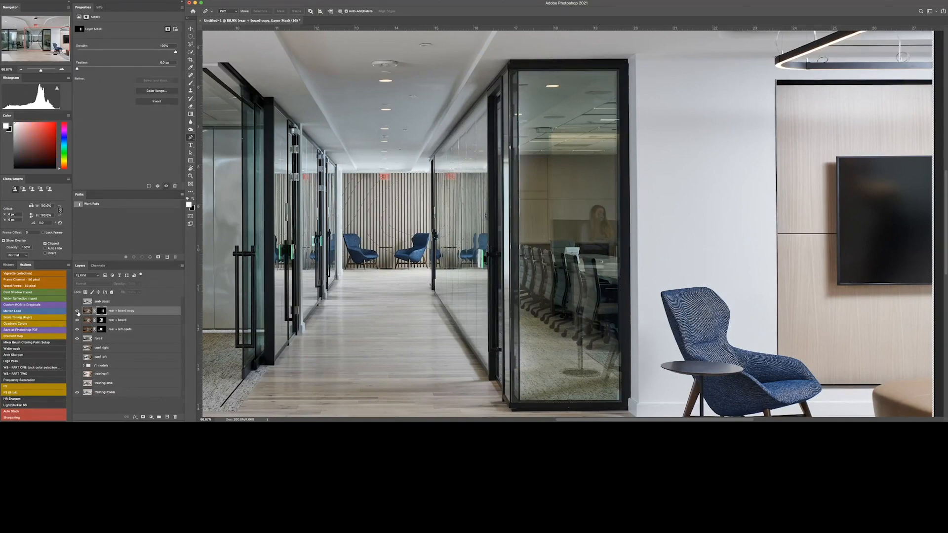
click(77, 312)
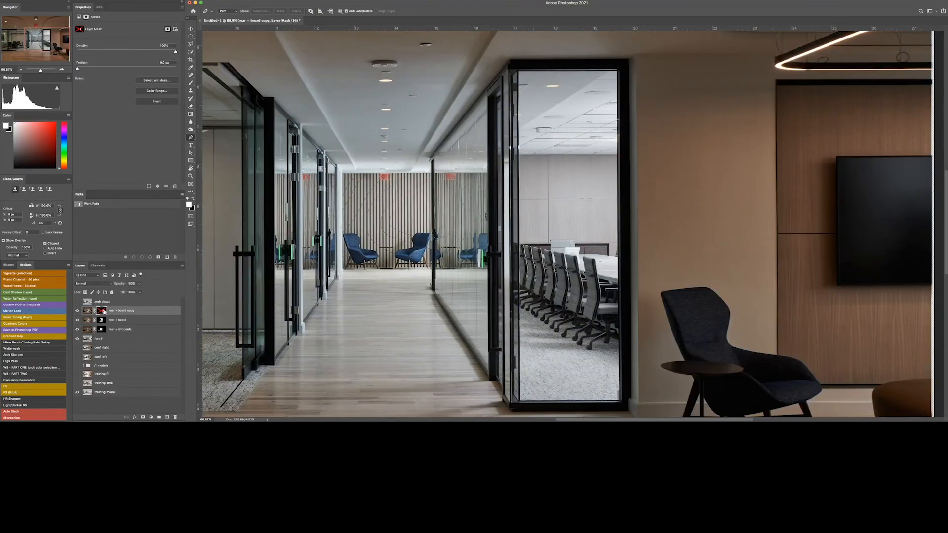
Step: Show the "amb desat" layer and give it a black layer mask
click(101, 320)
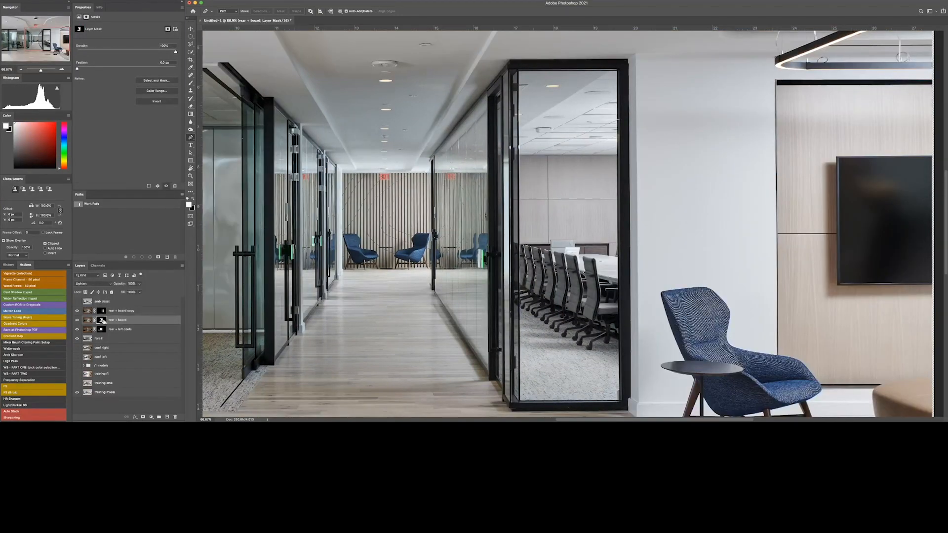
key(b)
key(super+minus)
key(super+minus)
key(super+minus)
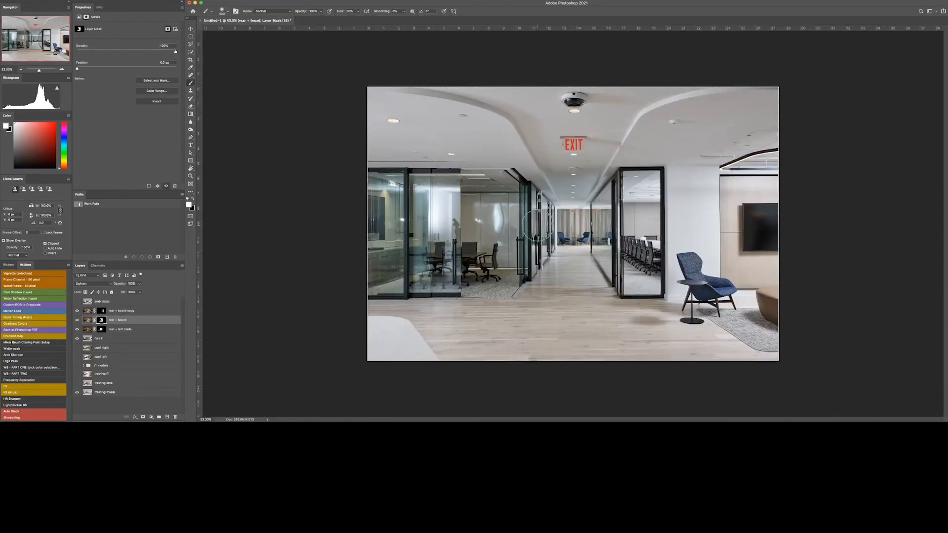
click(78, 302)
click(106, 304)
alt+click(143, 417)
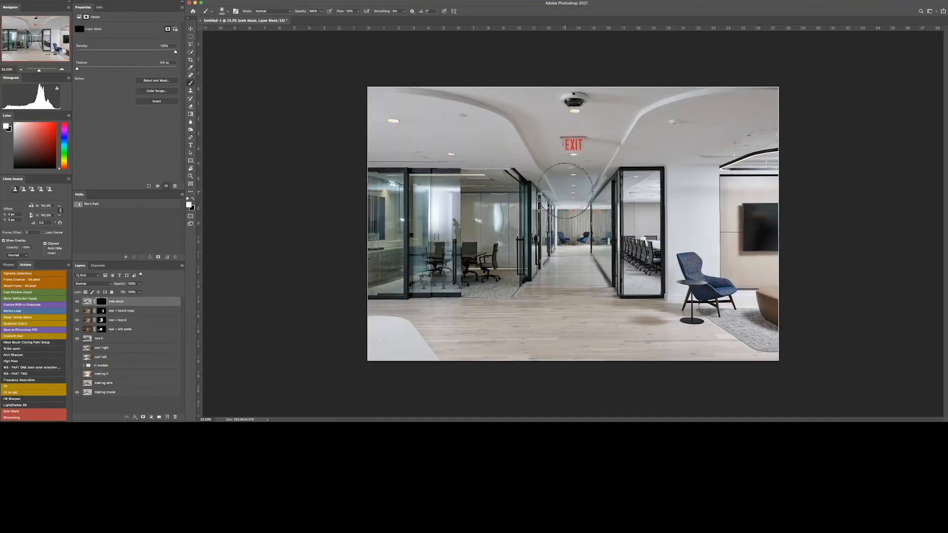
Step: Paint the "amb desat" layer in over the ceiling and left glass rooms, reduce brush flow to 10%, and compare without it
key(bracketright)
key(bracketright)
mouse_move(567, 187)
mouse_down()
mouse_move(691, 110)
mouse_move(530, 146)
mouse_move(509, 132)
mouse_move(459, 205)
mouse_move(396, 217)
mouse_up()
key(bracketright)
key(bracketright)
key(bracketleft)
key(bracketleft)
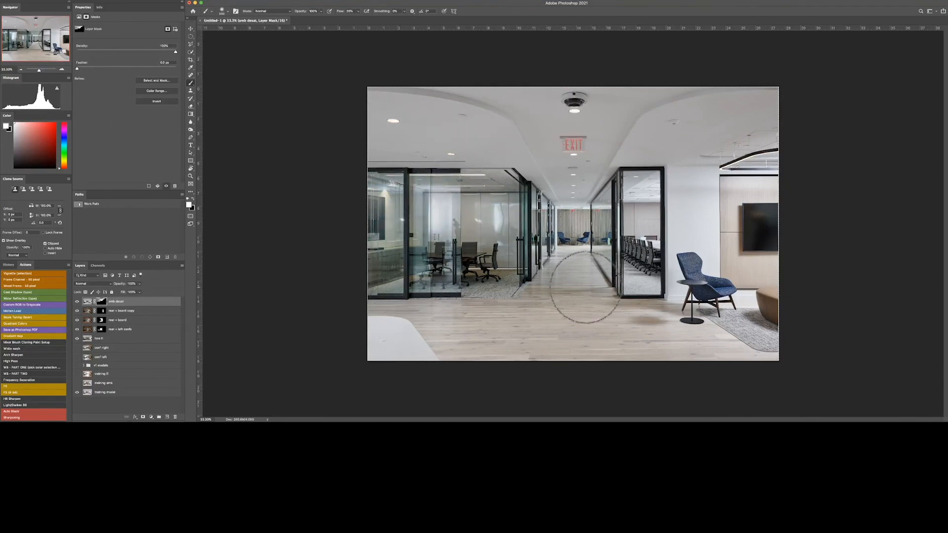
key(shift+1)
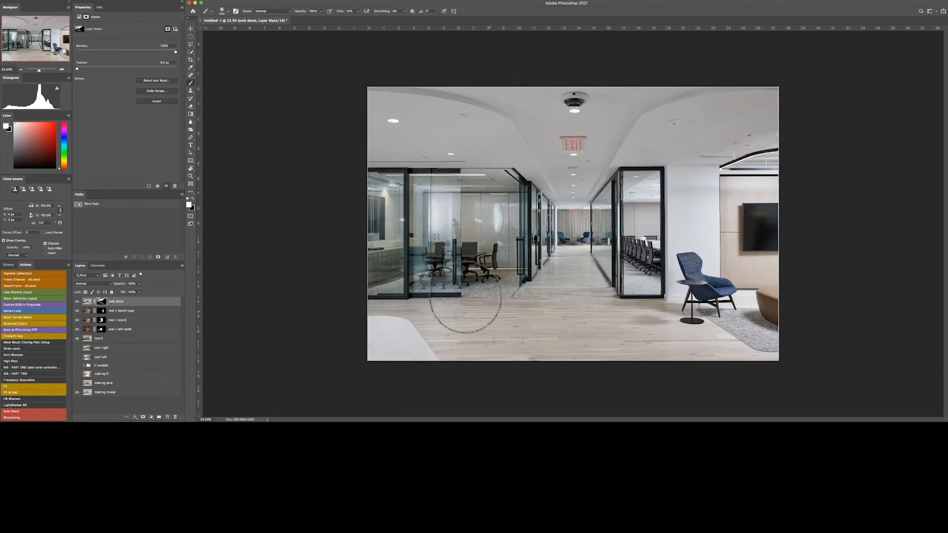
click(78, 302)
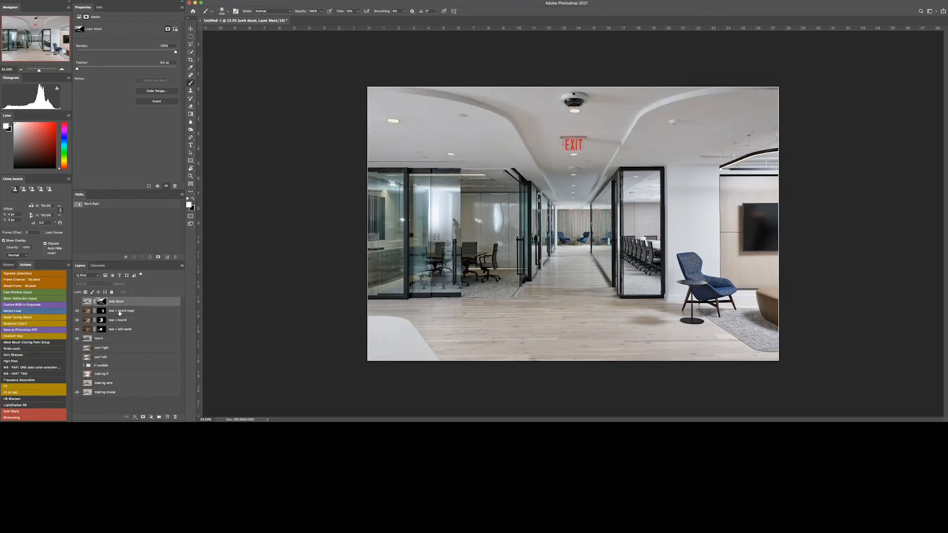
Step: Stamp the visible layers to a new layer above "amb desat", set it to Color blending, and add a black mask
click(120, 312)
key(alt+shift+super+e)
drag(120, 312, 116, 298)
click(77, 311)
click(93, 284)
click(80, 414)
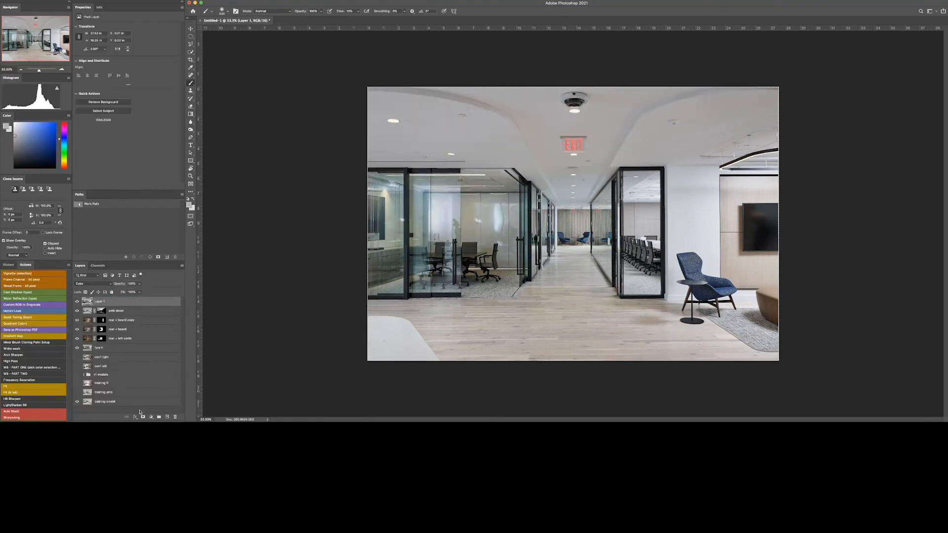
alt+click(142, 418)
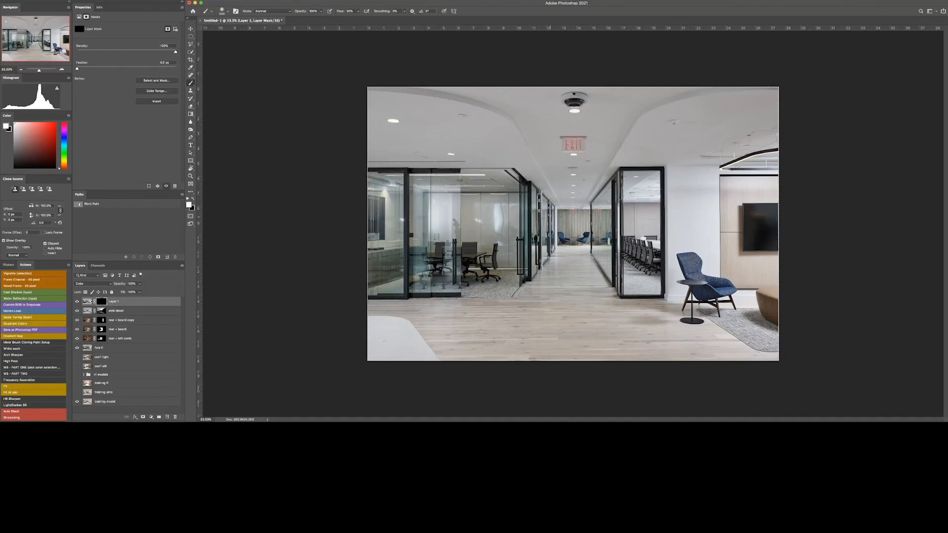
Step: Paint the stamped Color layer in through its mask over the wood floor and far corridor, checking the mask overlay
key(backslash)
mouse_move(558, 259)
mouse_down()
mouse_move(541, 297)
mouse_move(619, 327)
mouse_move(716, 339)
mouse_up()
key(backslash)
key(backslash)
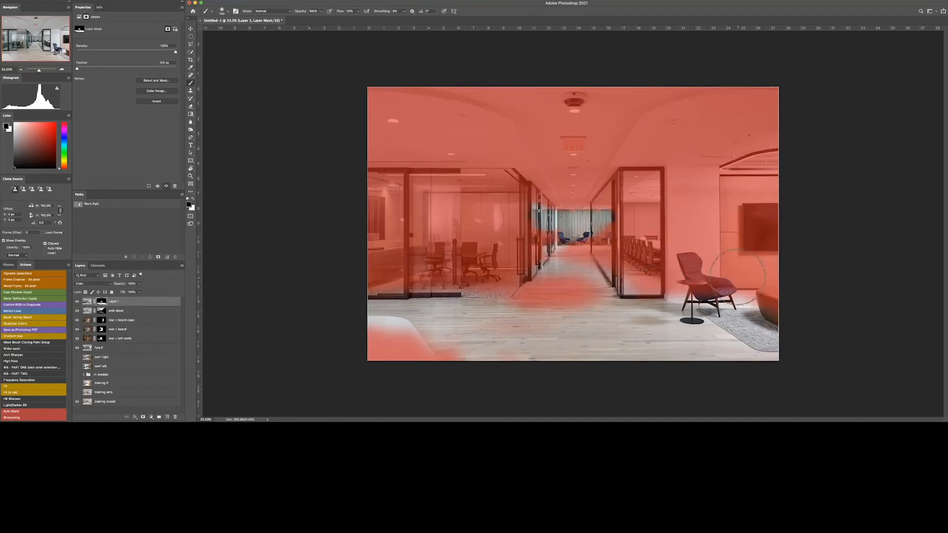
key(backslash)
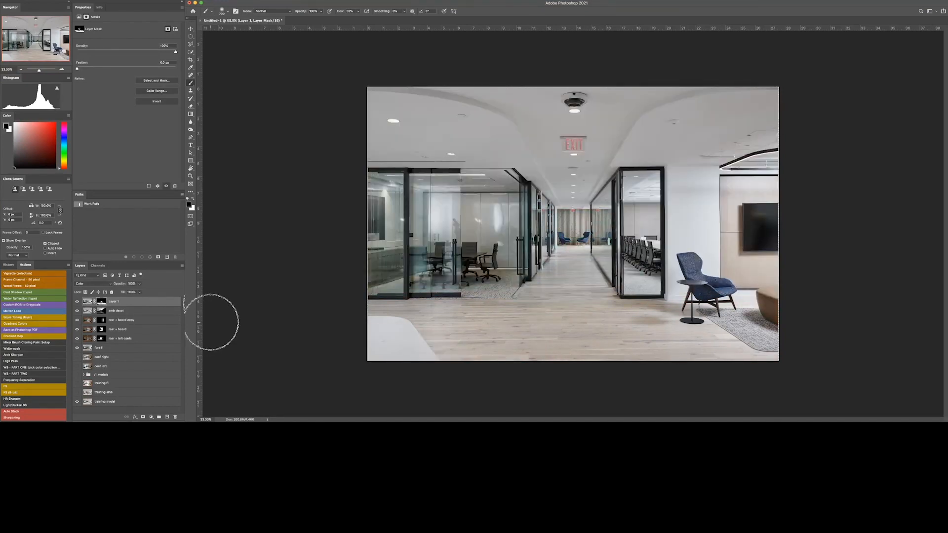
Step: Move the "conf right" and "conf left" layers to the top of the stack and compare the room with and without "conf left"
click(113, 356)
shift+click(106, 366)
drag(106, 366, 113, 298)
click(96, 311)
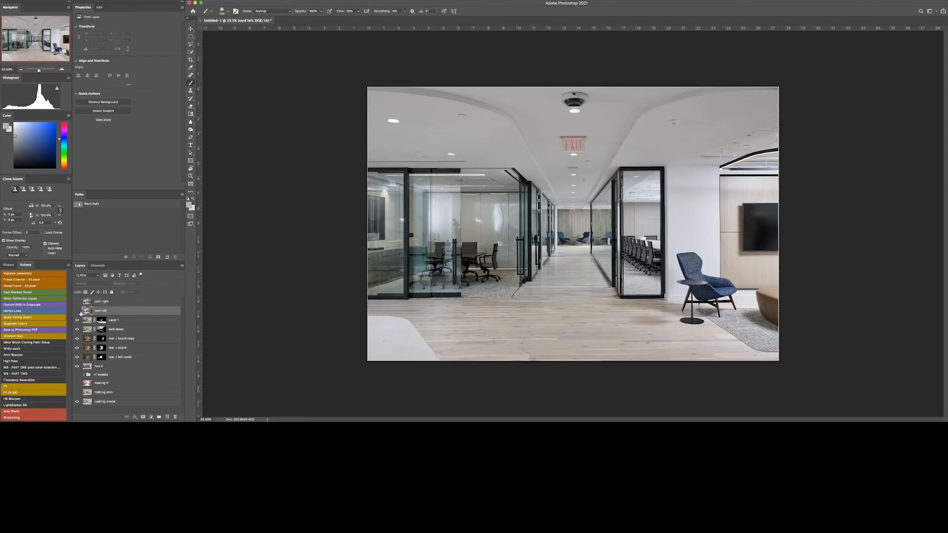
click(77, 310)
key(z)
drag(393, 256, 415, 239)
key(p)
click(77, 311)
click(78, 311)
click(77, 311)
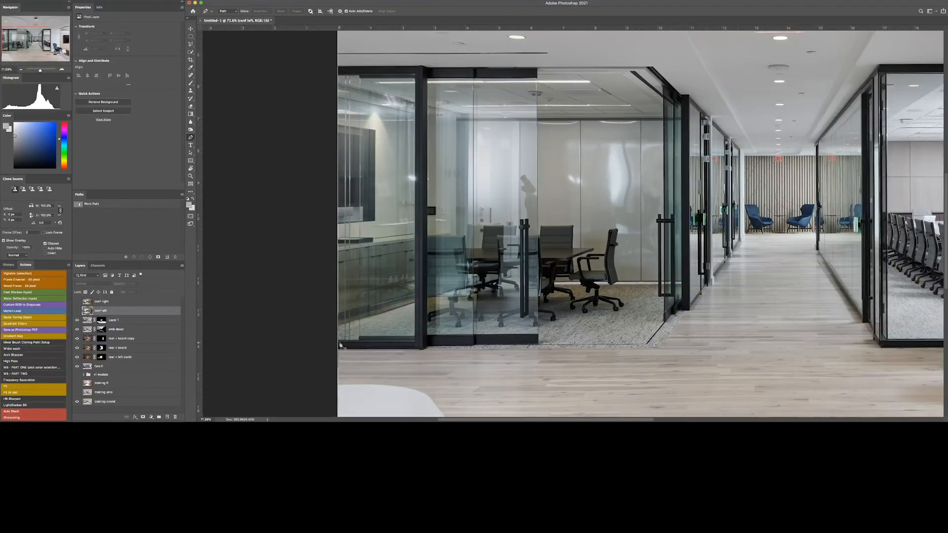
Step: Trace a closed pen path around the left glass conference room's frame, checking its edges against the "conf left" and "conf right" exposures
click(337, 342)
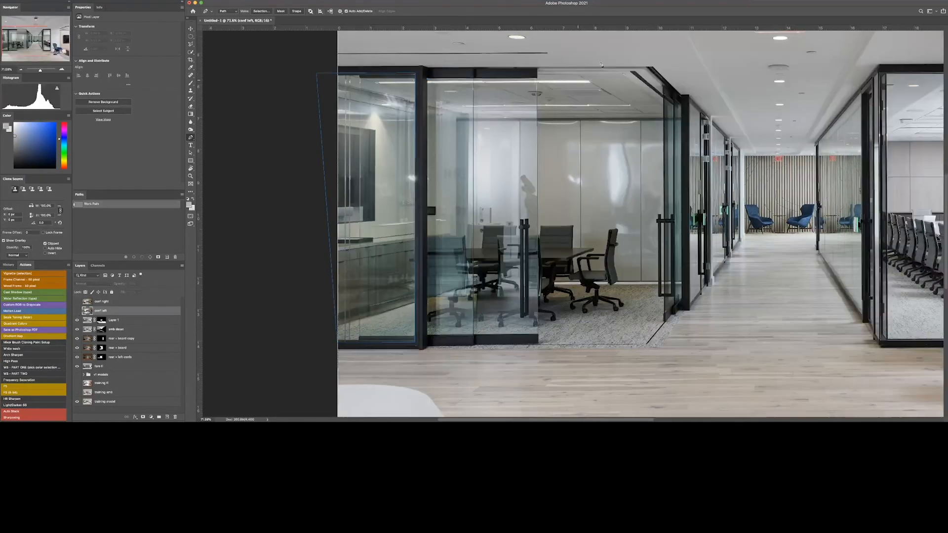
key(super+comma)
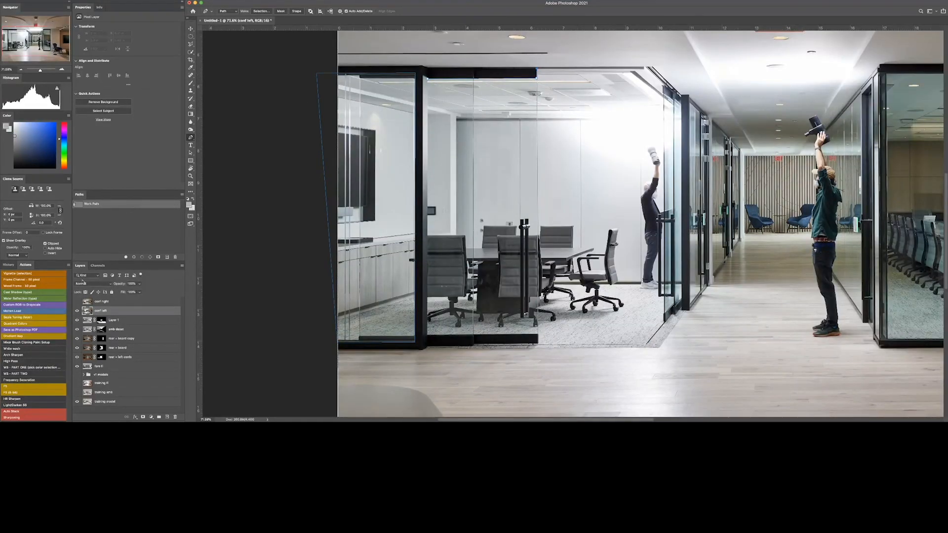
key(super+comma)
key(super+comma)
click(482, 68)
key(super+comma)
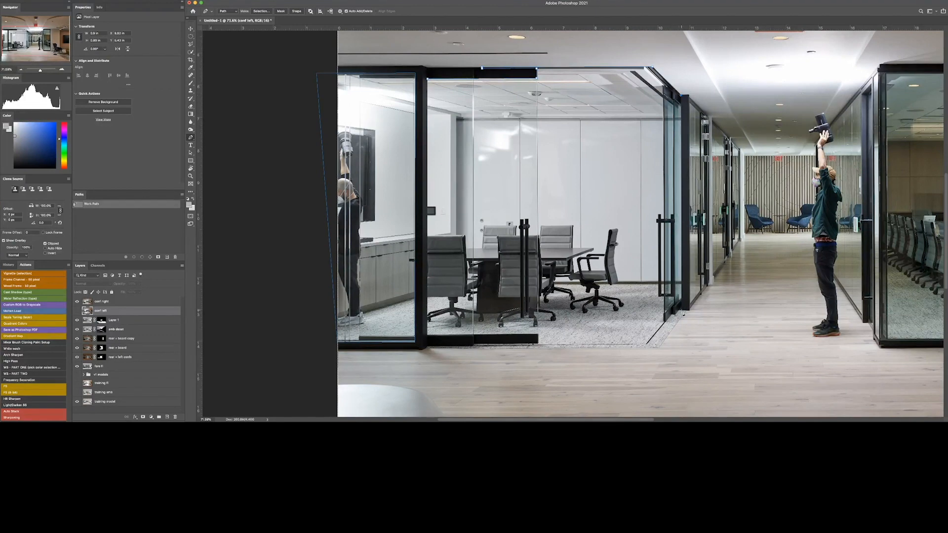
click(685, 310)
click(659, 347)
key(Escape)
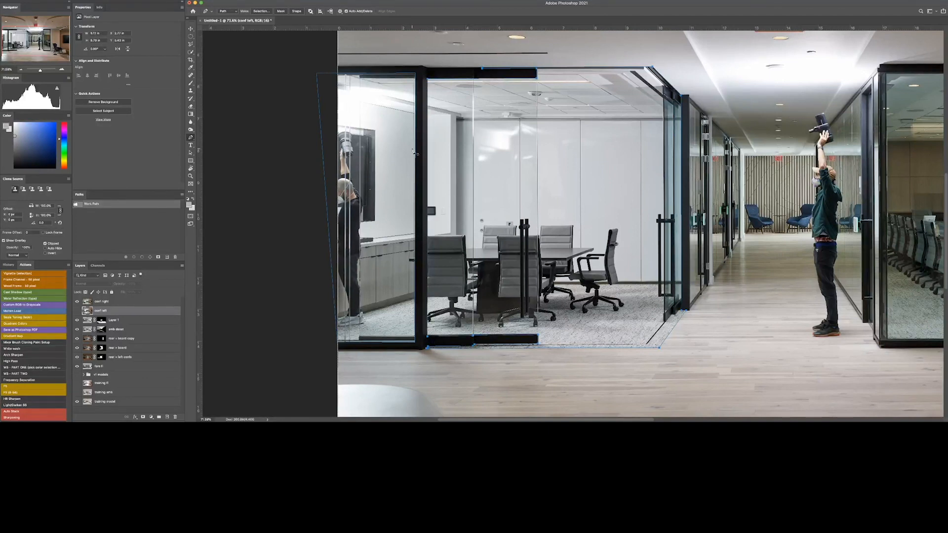
Step: Convert the path to a selection, group "conf left" and "conf right", show both layers, and mask the group with the selection
click(77, 302)
key(super+Return)
shift+click(102, 302)
key(super+g)
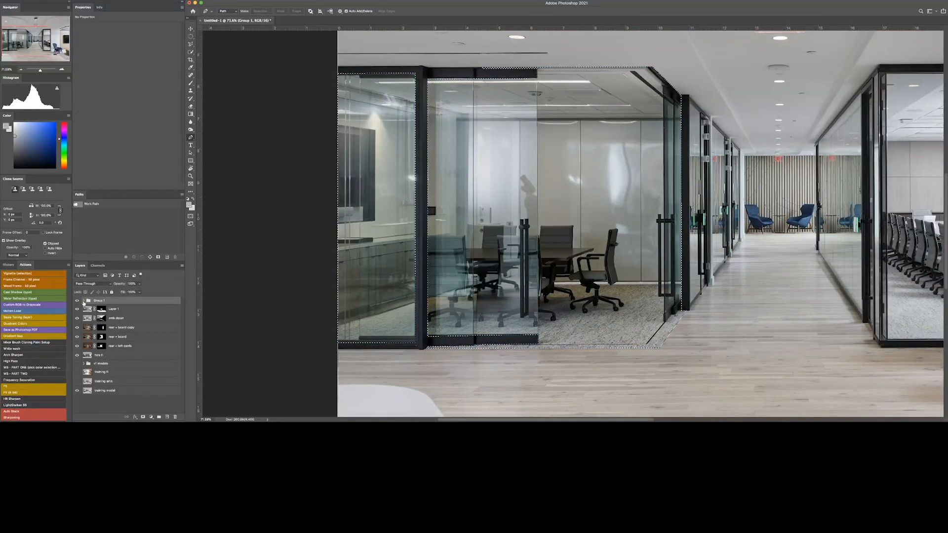
click(83, 301)
drag(77, 309, 77, 319)
click(143, 417)
Step: Give "conf right" a black mask and paint the layer in over the conference room's right side to remove the standing person
click(133, 312)
alt+click(143, 418)
key(super+minus)
key(b)
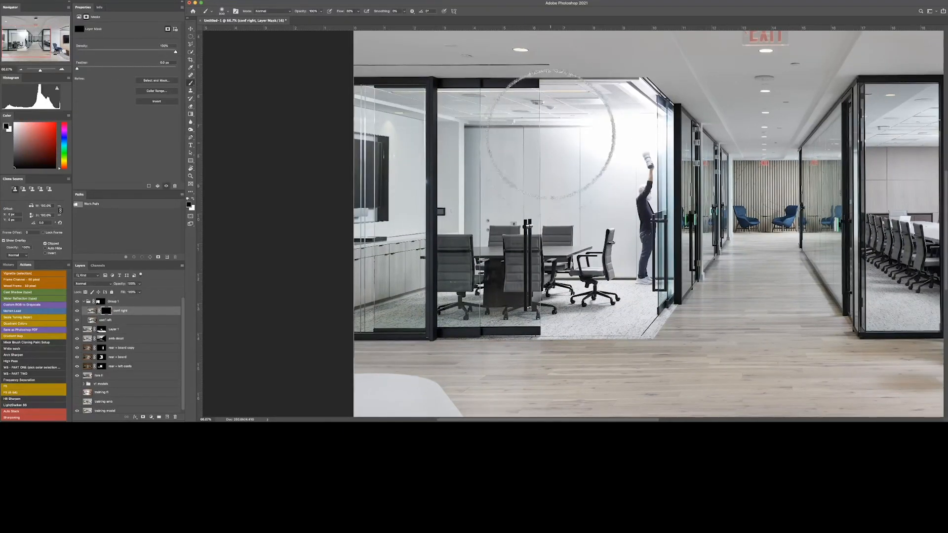
key(x)
mouse_move(557, 161)
mouse_down()
mouse_move(605, 115)
mouse_move(655, 125)
mouse_move(629, 199)
mouse_move(646, 216)
mouse_move(632, 223)
mouse_move(637, 184)
mouse_up()
key(bracketleft)
key(bracketleft)
drag(650, 311, 568, 286)
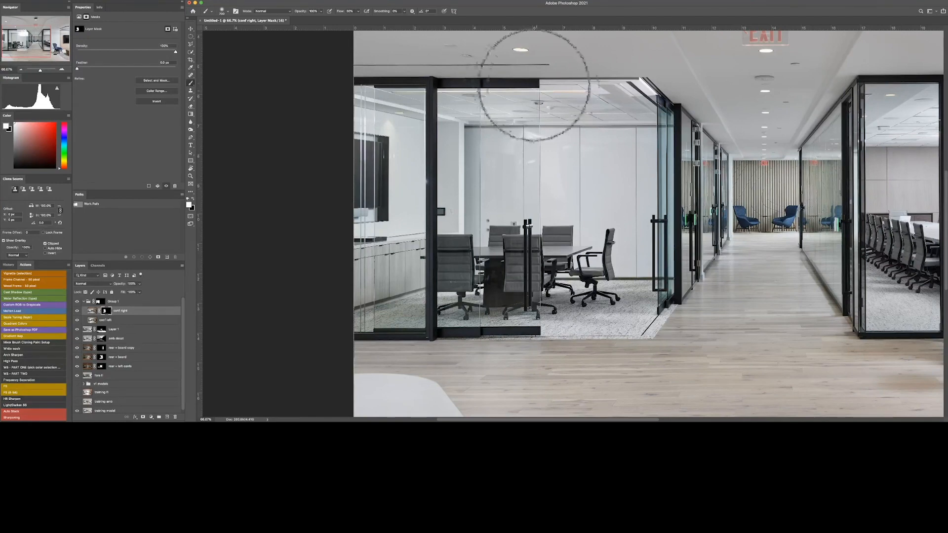
Step: Duplicate the "training amb" layer, move the copy into Group 1 above "conf right", show it, and add a black mask
click(100, 302)
key(x)
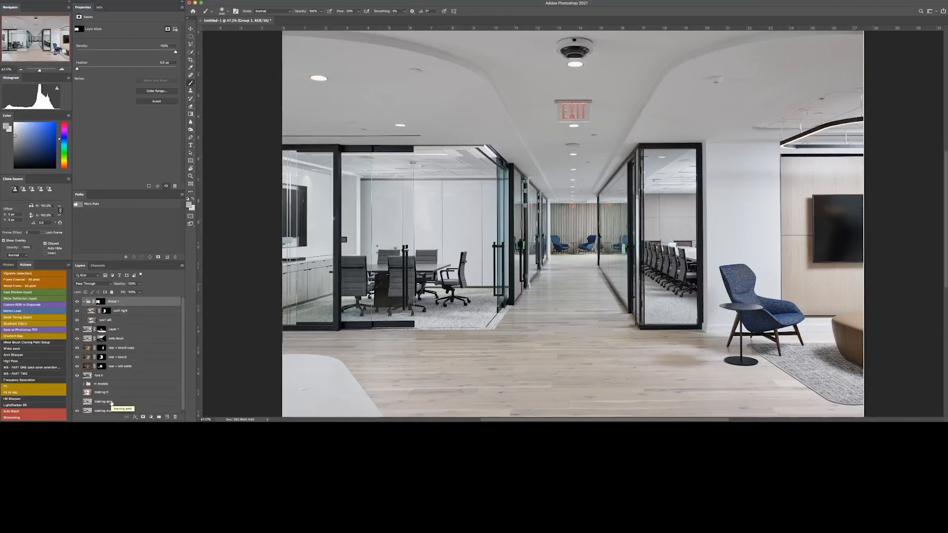
click(111, 402)
key(j)
key(super+j)
mouse_move(111, 402)
mouse_down()
mouse_move(113, 297)
mouse_move(109, 312)
mouse_up()
click(77, 302)
alt+click(142, 417)
Step: Paint the "training amb copy" layer in over the conference room's ceiling lights at 10% brush flow and compare without it
key(b)
key(bracketright)
key(bracketright)
key(bracketright)
key(bracketright)
key(bracketright)
key(bracketright)
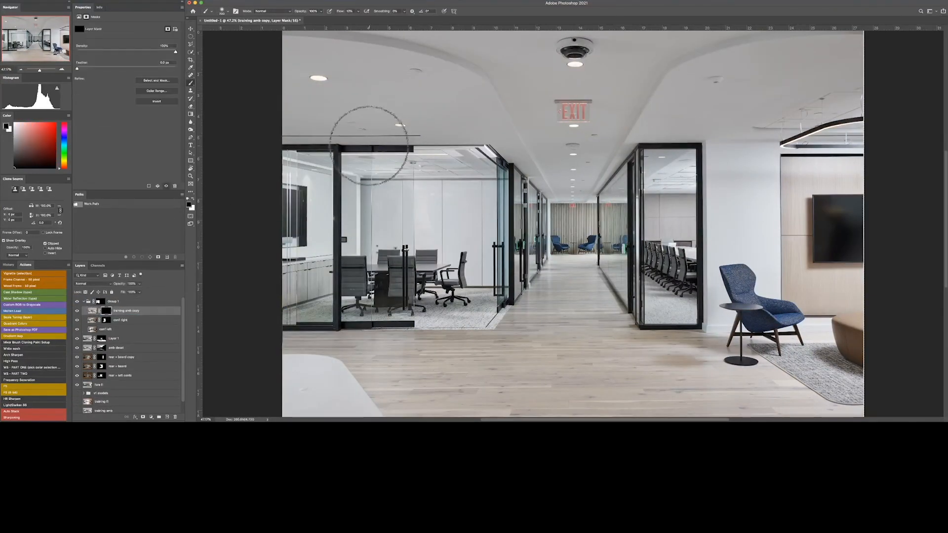
key(x)
key(shift+1)
key(bracketleft)
key(bracketleft)
key(bracketleft)
key(bracketleft)
mouse_move(437, 151)
mouse_down()
mouse_move(477, 148)
mouse_move(460, 149)
mouse_move(456, 170)
mouse_move(499, 152)
mouse_move(489, 150)
mouse_move(528, 150)
mouse_up()
click(77, 312)
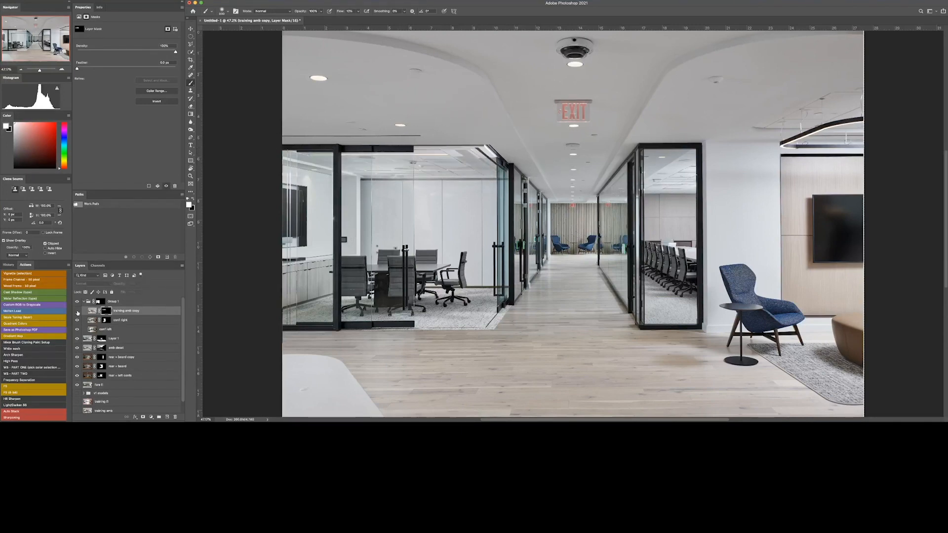
click(77, 311)
key(bracketleft)
key(bracketleft)
key(bracketleft)
key(bracketleft)
key(bracketleft)
key(bracketleft)
key(bracketleft)
key(bracketleft)
key(bracketleft)
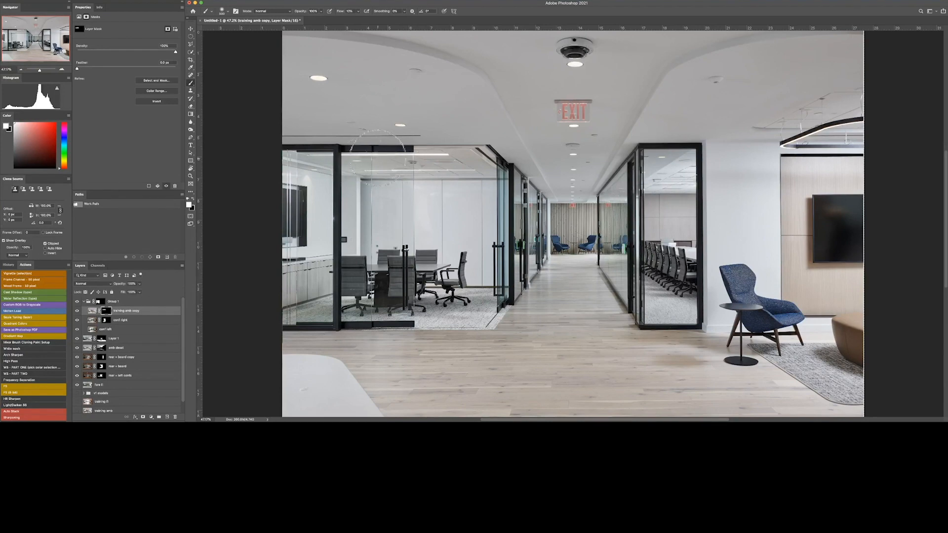
key(bracketright)
key(bracketright)
key(bracketright)
key(bracketright)
key(bracketright)
key(bracketright)
Step: Clip a slightly brightening Curves adjustment to "training amb copy" and check that layer with its mask temporarily disabled
click(151, 417)
click(152, 333)
drag(134, 79, 134, 75)
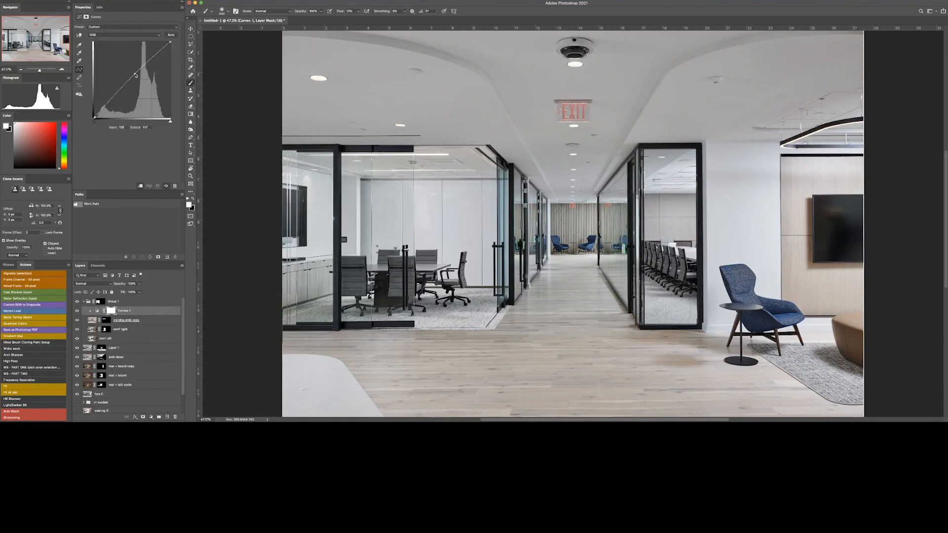
scroll(80, 321, left, 3)
shift+click(106, 320)
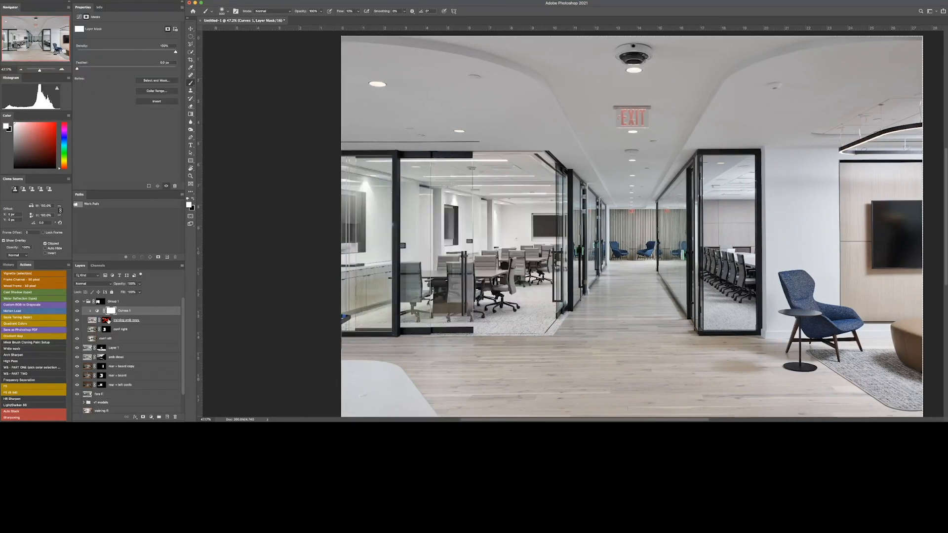
shift+click(106, 320)
Step: Move the models folder into Group 1, place the "right model" layer at the top of the stack, and give it a black mask
drag(102, 403, 109, 298)
click(84, 301)
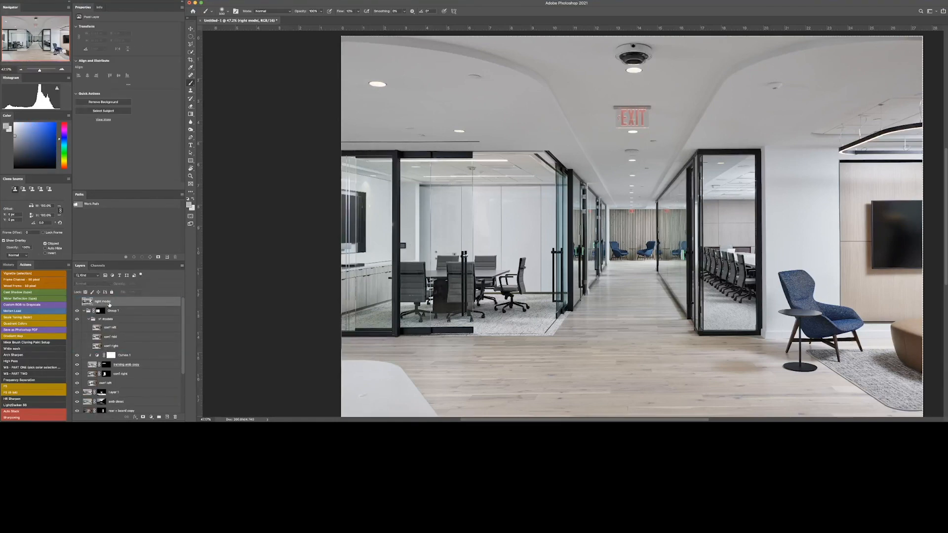
alt+click(142, 418)
Step: Paint the seated man from "right model" in over the blue lounge chair, lowering brush flow from 30% to 10% for the surroundings
key(shift+3)
mouse_move(863, 309)
mouse_down()
mouse_move(862, 332)
mouse_move(571, 277)
mouse_up()
key(bracketright)
mouse_move(538, 237)
mouse_down()
mouse_move(507, 238)
mouse_move(526, 281)
mouse_move(565, 280)
mouse_move(614, 241)
mouse_up()
key(shift+1)
mouse_move(567, 188)
mouse_down()
mouse_move(500, 242)
mouse_move(542, 248)
mouse_up()
key(bracketright)
key(bracketright)
drag(325, 198, 600, 197)
Step: Show the "conf right" layer in the models folder and give it a black mask
scroll(452, 217, up, 7)
click(77, 347)
click(111, 346)
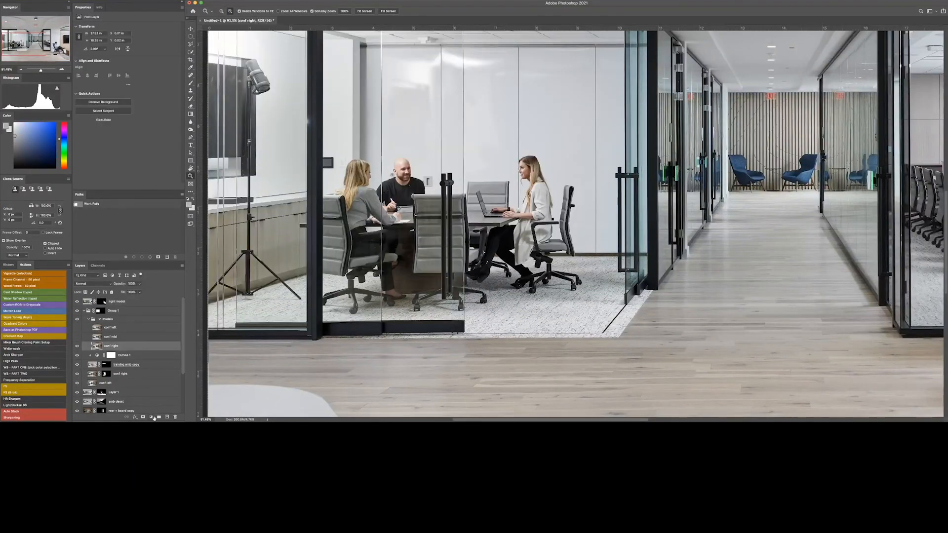
alt+click(143, 417)
Step: Paint in the woman with the laptop on the "conf right" model mask, reducing brush flow from 50% to 30% and 10%
key(shift+5)
key(bracketleft)
key(bracketleft)
key(bracketleft)
key(bracketleft)
mouse_move(539, 207)
mouse_down()
mouse_move(562, 213)
mouse_move(565, 259)
mouse_move(524, 263)
mouse_move(531, 242)
mouse_move(464, 278)
mouse_up()
key(bracketleft)
key(bracketleft)
key(shift+3)
mouse_move(495, 241)
mouse_down()
mouse_move(479, 192)
mouse_move(490, 197)
mouse_move(450, 207)
mouse_move(546, 170)
mouse_move(529, 175)
mouse_move(505, 163)
mouse_up()
key(bracketright)
key(bracketright)
key(shift+1)
key(bracketright)
key(bracketright)
key(bracketright)
key(bracketleft)
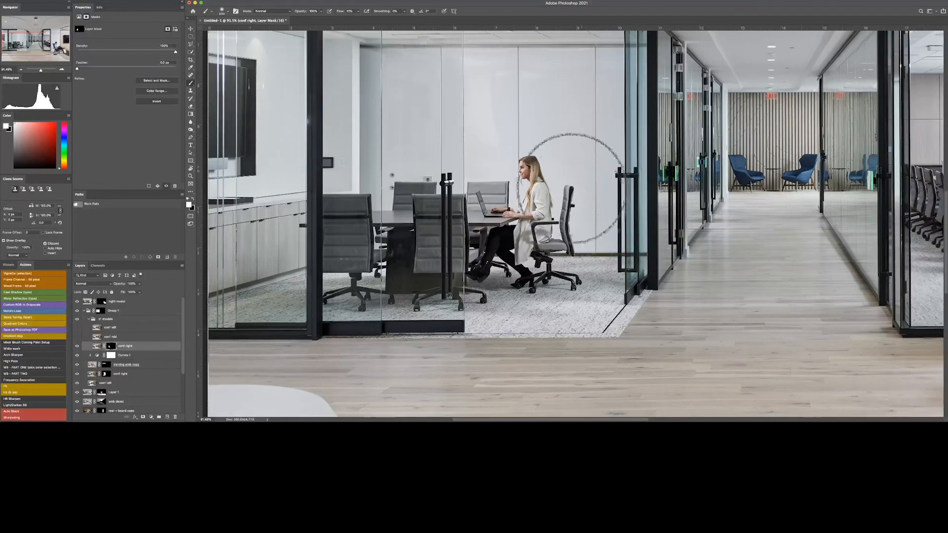
drag(576, 188, 576, 259)
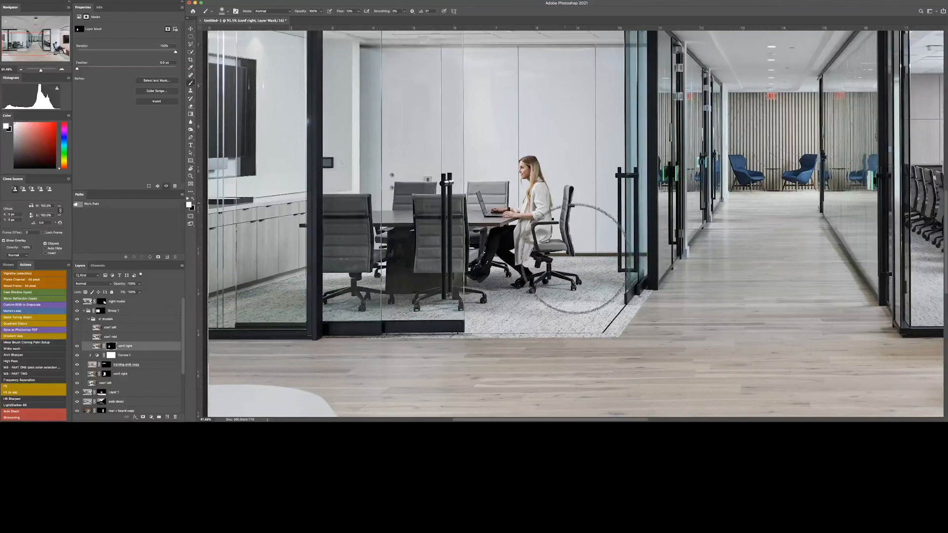
Step: Show the "conf mid" model layer, add a black mask, and paint in the man and the woman beside him at the table
click(110, 336)
click(77, 337)
alt+click(143, 416)
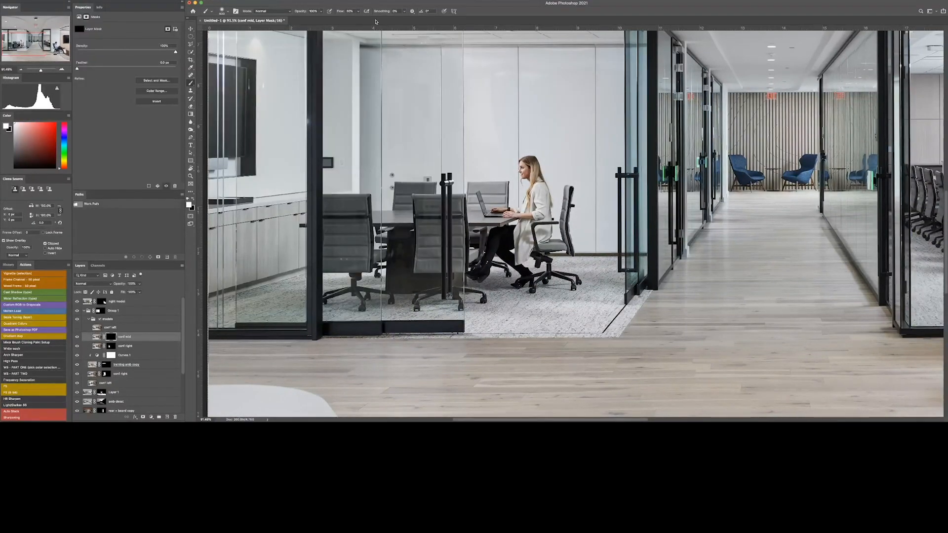
mouse_move(420, 173)
mouse_down()
mouse_move(450, 211)
mouse_move(415, 242)
mouse_move(400, 190)
mouse_move(381, 203)
mouse_move(412, 223)
mouse_move(421, 177)
mouse_up()
key(bracketright)
key(bracketright)
key(shift+2)
mouse_move(427, 143)
mouse_down()
mouse_move(441, 77)
mouse_move(415, 131)
mouse_up()
key(bracketleft)
key(bracketleft)
click(367, 179)
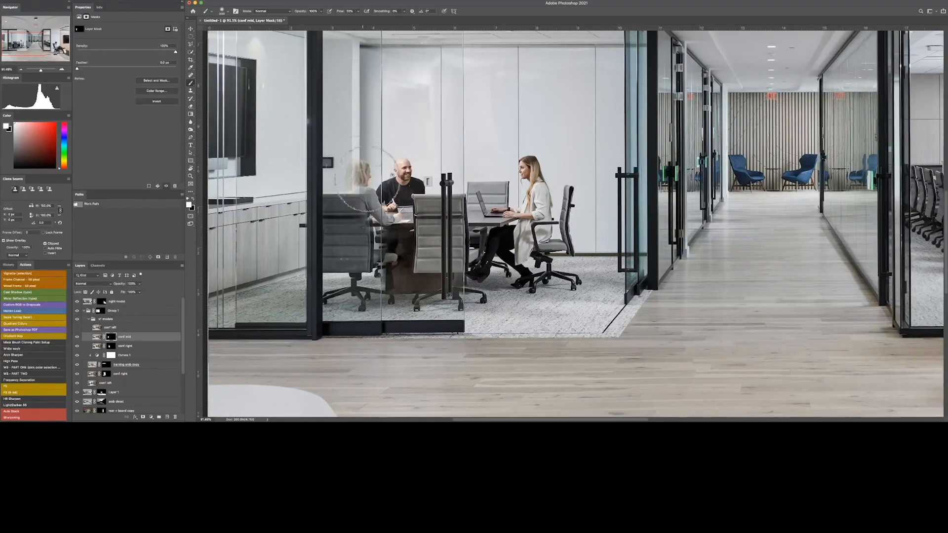
mouse_move(366, 180)
mouse_down()
mouse_move(340, 220)
mouse_move(307, 200)
mouse_move(383, 253)
mouse_move(357, 304)
mouse_move(338, 310)
mouse_move(403, 269)
mouse_move(394, 227)
mouse_up()
Step: Clean the light stand's traces from the "conf mid" mask with a black brush, undo a stroke, and compare with the mask disabled
key(x)
key(bracketright)
drag(265, 251, 282, 282)
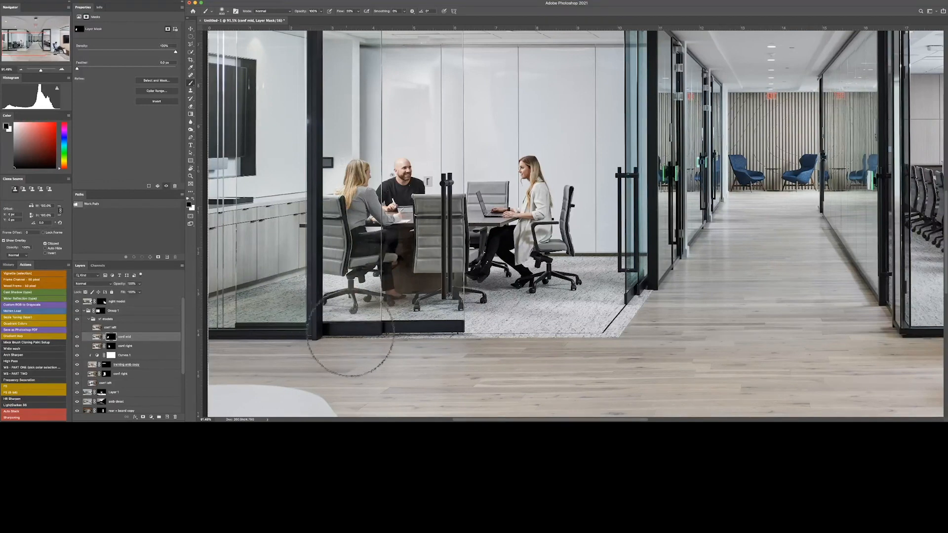
key(super+z)
key(bracketleft)
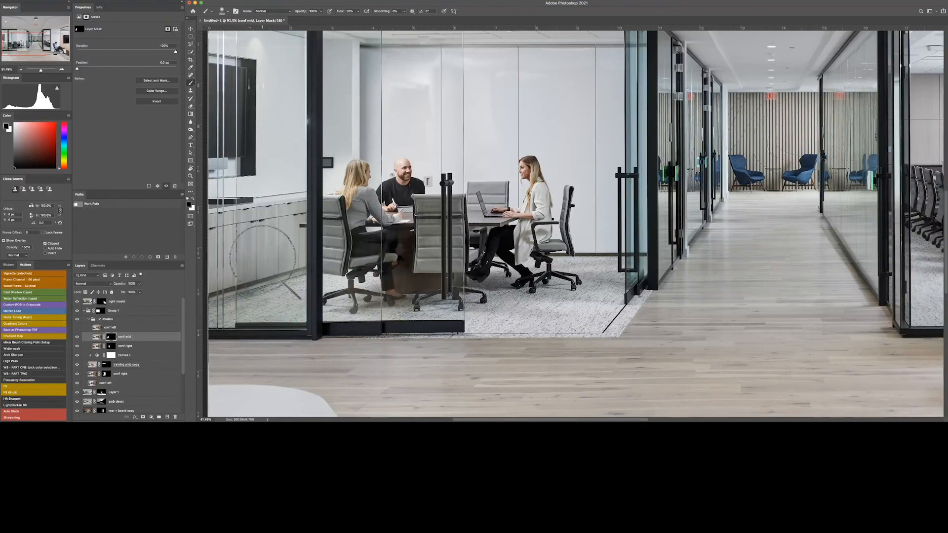
key(bracketleft)
shift+click(113, 336)
shift+click(113, 337)
shift+click(113, 336)
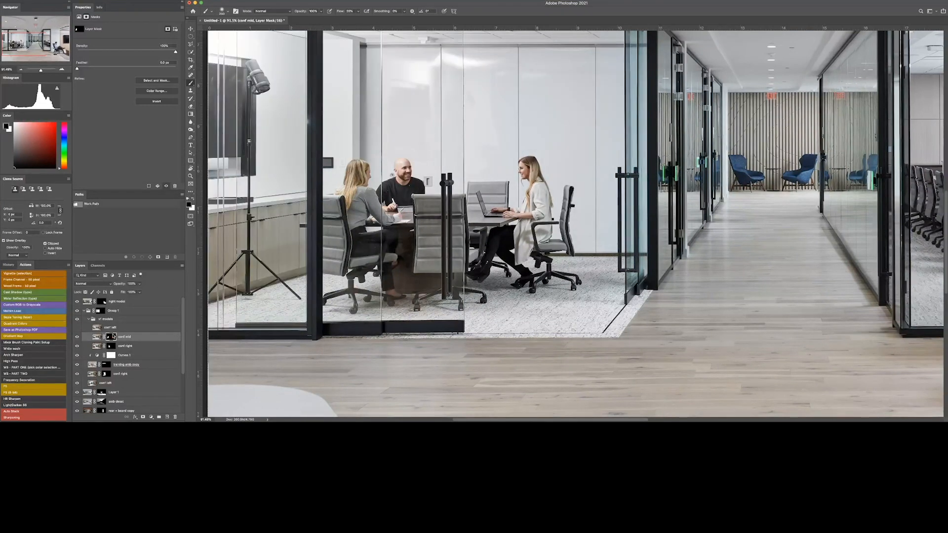
shift+click(113, 337)
Step: Show the "conf left" model layer, give it a black mask, and set up a smaller white brush for it
click(77, 328)
click(113, 327)
alt+click(144, 418)
key(shift+3)
key(bracketleft)
key(bracketleft)
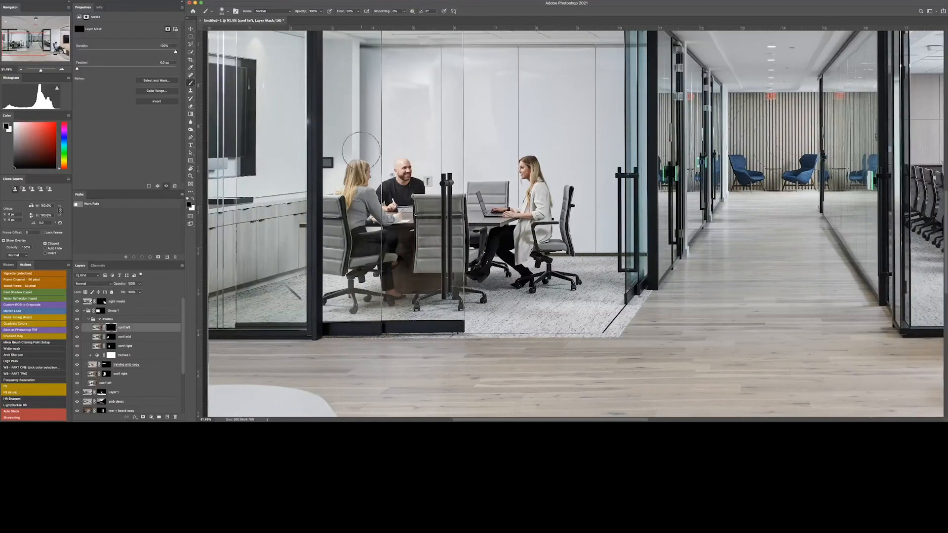
key(x)
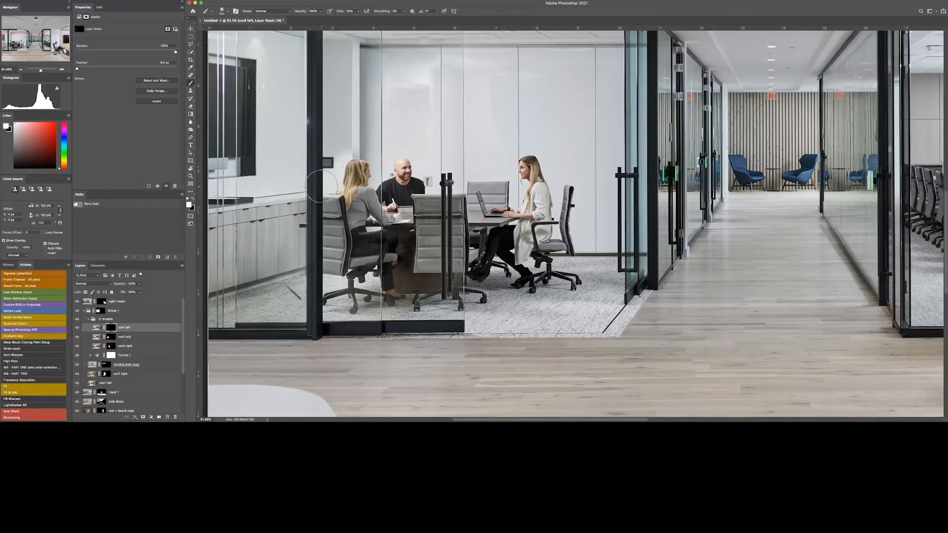
key(super+minus)
key(super+minus)
key(super+minus)
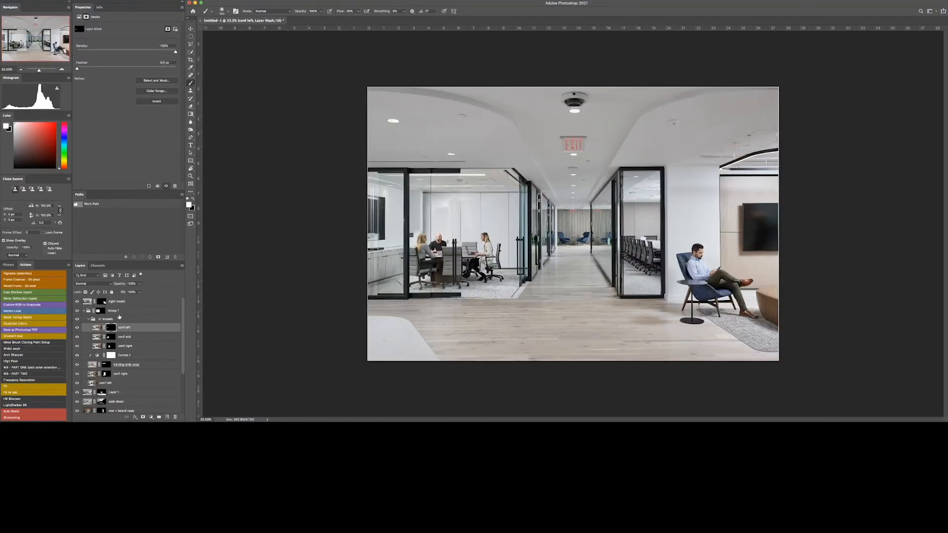
Step: Stamp all visible layers to a new layer above "right model" and name it "V1"
click(131, 303)
key(alt+shift+super+e)
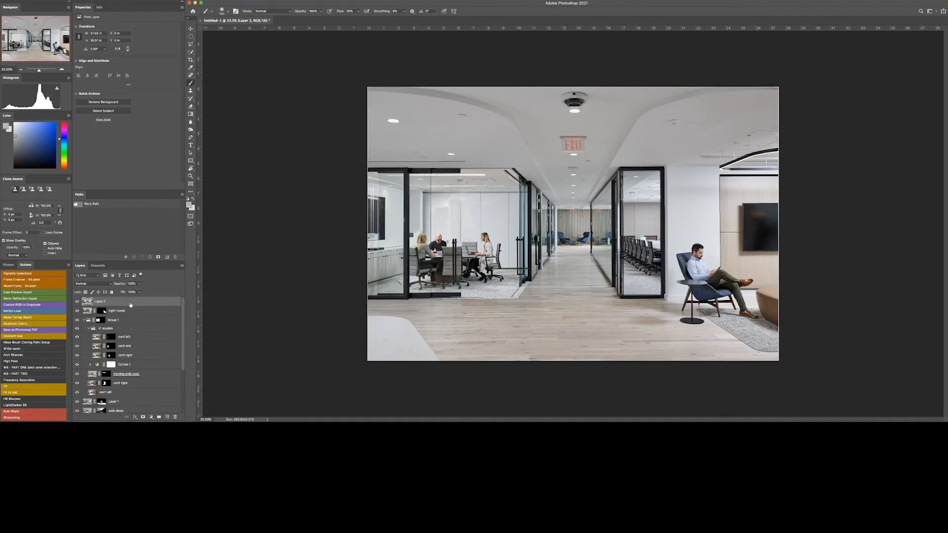
key(Return)
Step: Patch a blemish on the ceiling above the left conference room with clean ceiling from nearby on the "V1" layer
scroll(415, 138, up, 5)
key(j)
key(shift+j)
drag(395, 185, 475, 221)
drag(455, 212, 568, 104)
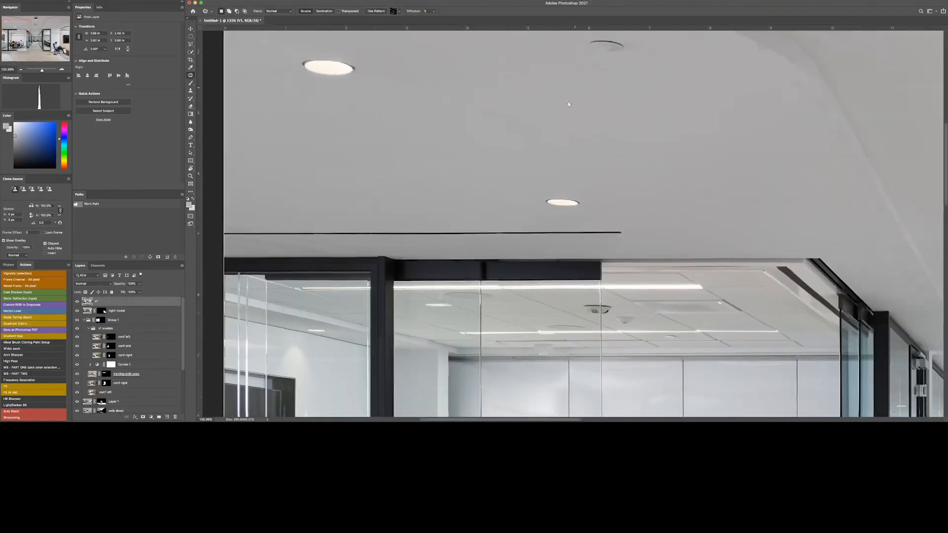
Step: Heal and clone the round light reflection and the ceiling device out of the left conference room's ceiling
key(super+d)
drag(615, 176, 567, 88)
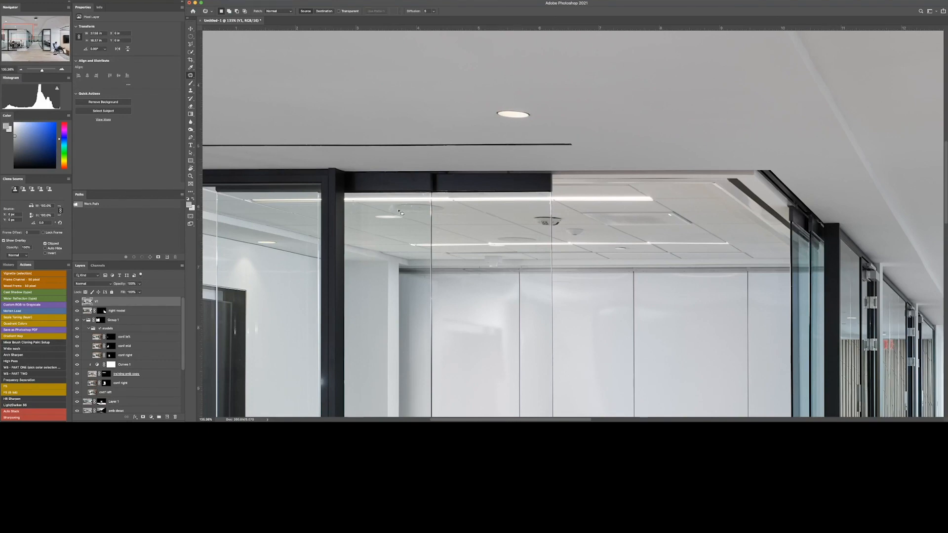
key(super+d)
key(shift+j)
key(shift+j)
key(shift+j)
drag(412, 207, 415, 202)
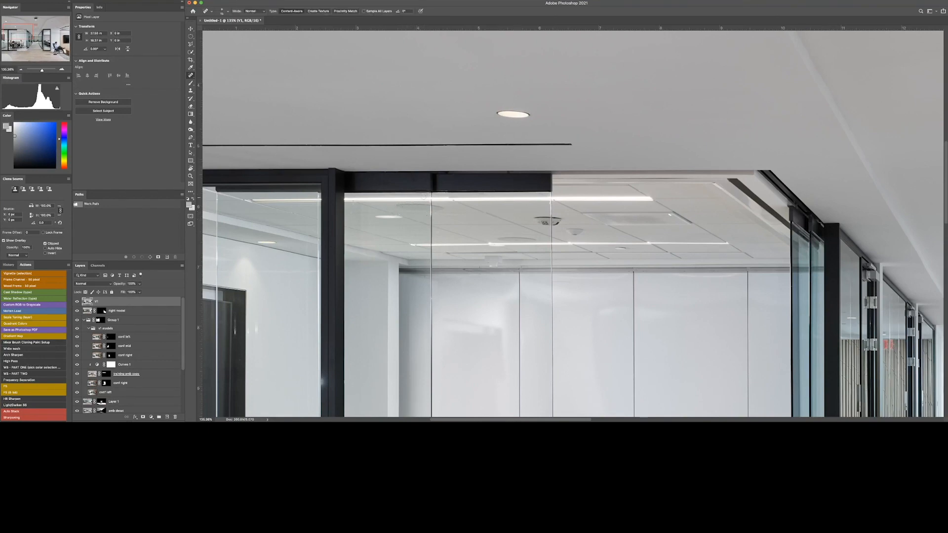
key(s)
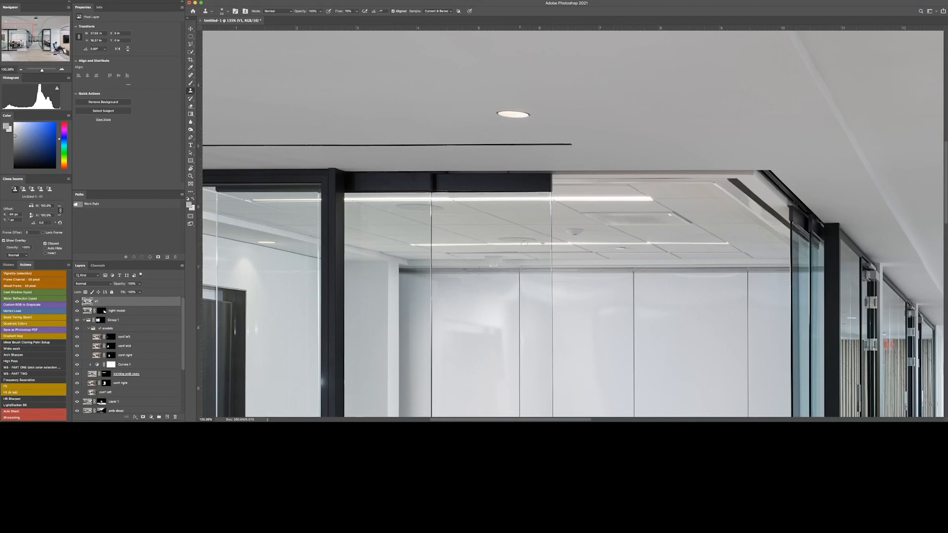
Step: Patch the remaining small fixtures on the left conference room's ceiling with clean ceiling tile
key(j)
key(shift+j)
drag(613, 248, 615, 247)
drag(623, 249, 690, 250)
key(super+d)
mouse_move(569, 228)
mouse_down()
mouse_move(582, 240)
mouse_move(571, 228)
mouse_move(591, 232)
mouse_up()
Step: Patch the marks on the glass beside the left conference room's black vertical frame with clean wall
drag(413, 271, 523, 199)
mouse_move(343, 237)
mouse_down()
mouse_move(361, 270)
mouse_move(344, 267)
mouse_up()
drag(350, 251, 348, 304)
key(super+d)
drag(443, 300, 443, 322)
drag(442, 319, 442, 291)
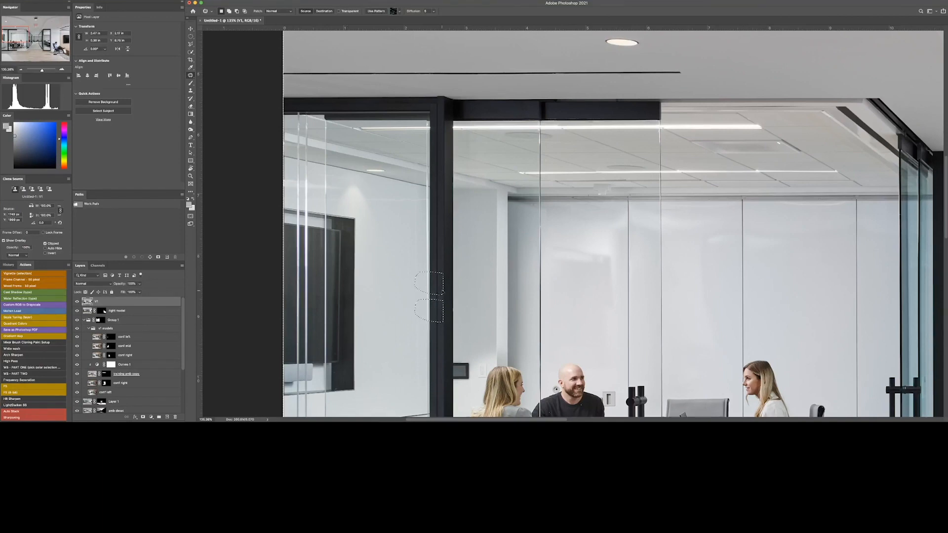
key(super+d)
Step: Heal and clone the diagonal streak off the carpet behind the left conference room's glass panel
drag(488, 381, 445, 269)
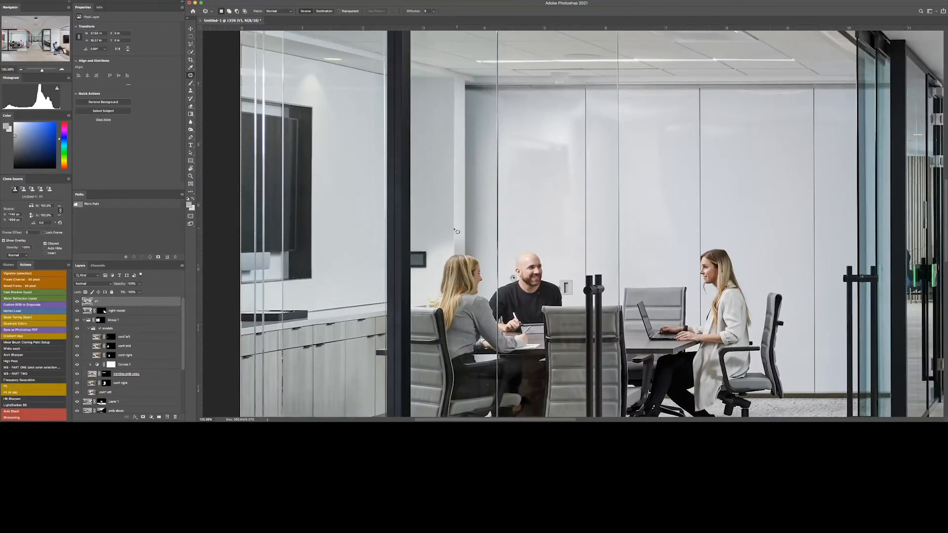
drag(437, 267, 255, 272)
key(shift+j)
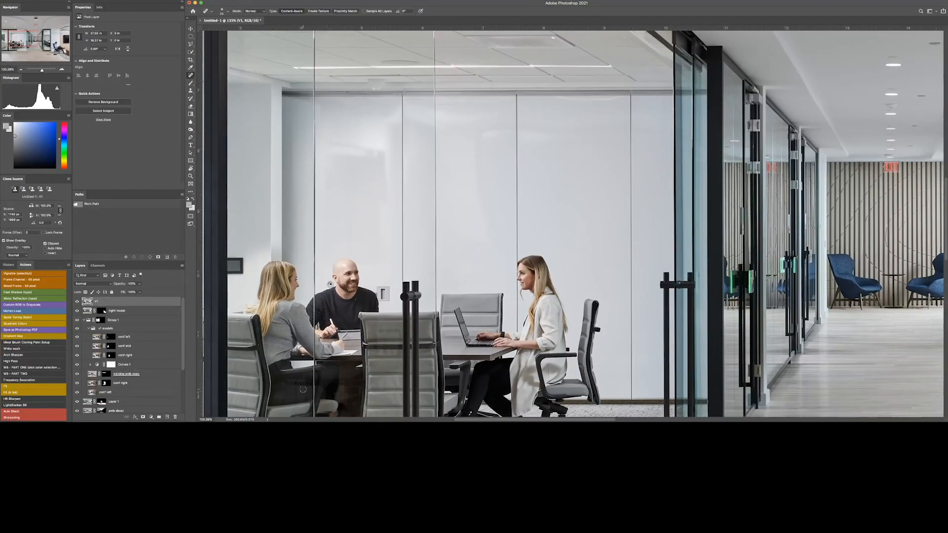
drag(362, 292, 555, 126)
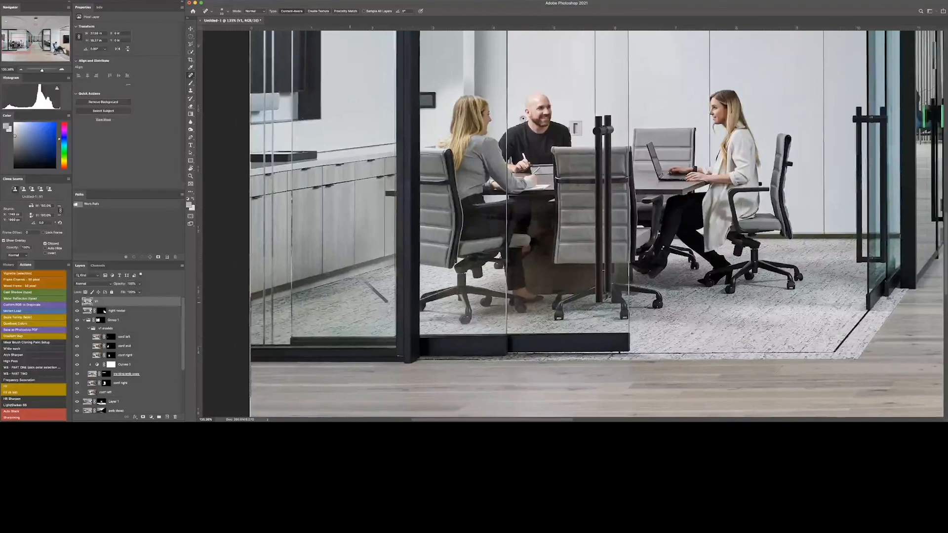
drag(311, 101, 352, 110)
key(s)
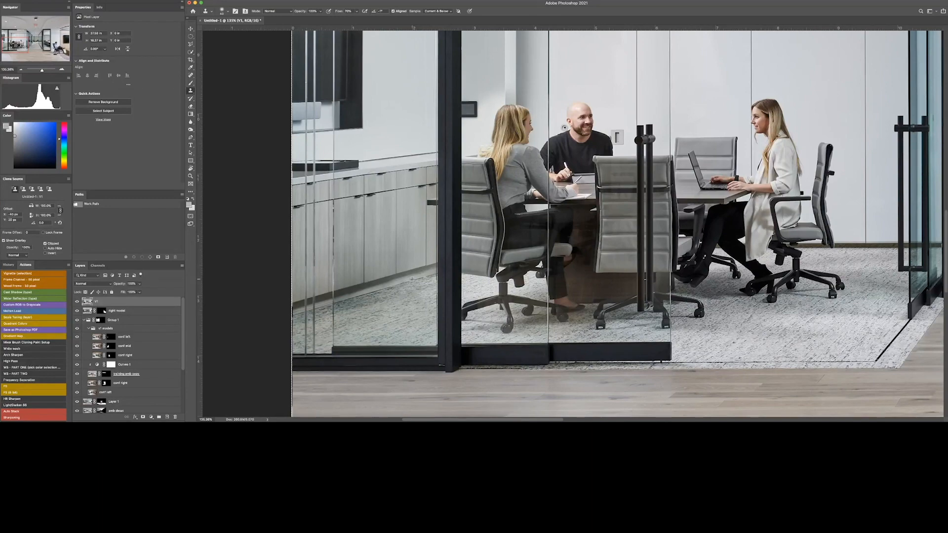
scroll(564, 128, right, 15)
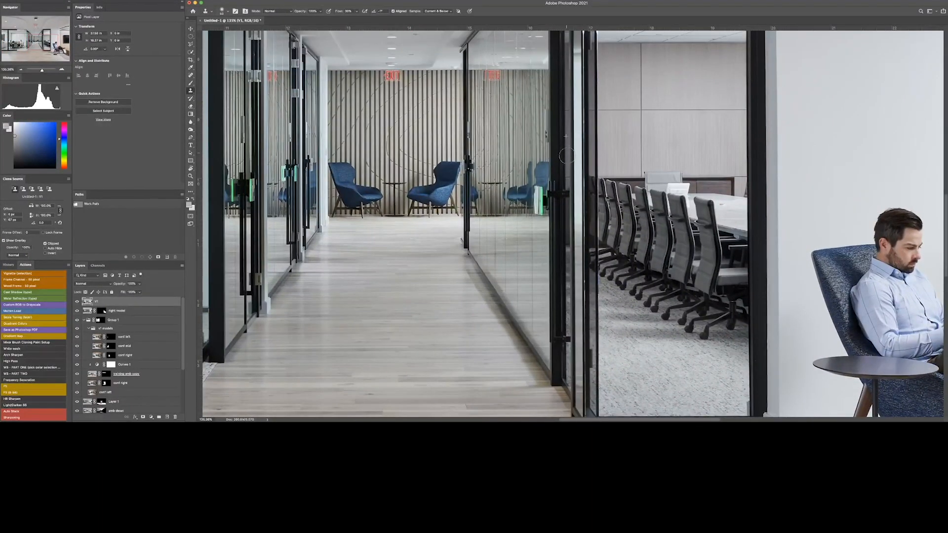
Step: Heal the small round fixtures and marks between the downlights along the corridor ceiling
key(j)
scroll(743, 212, up, 5)
scroll(744, 212, left, 3)
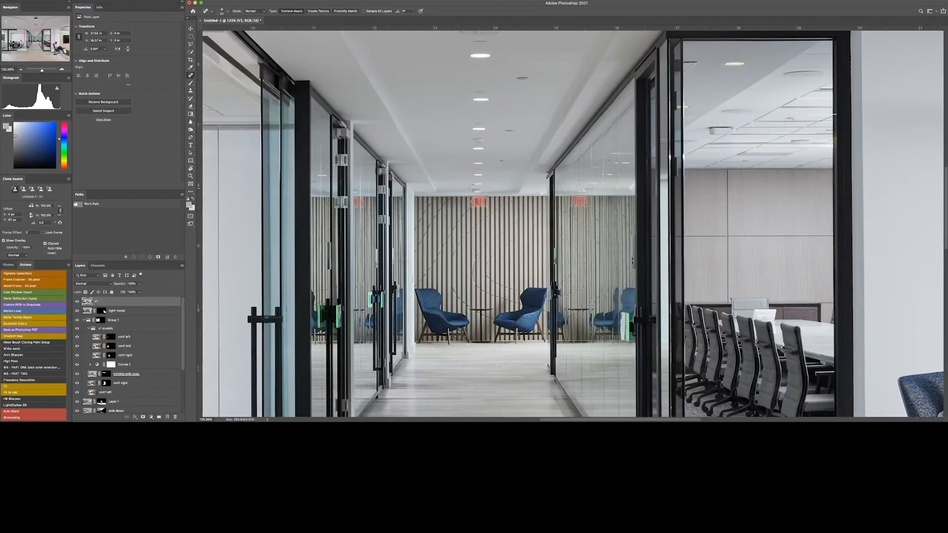
key(s)
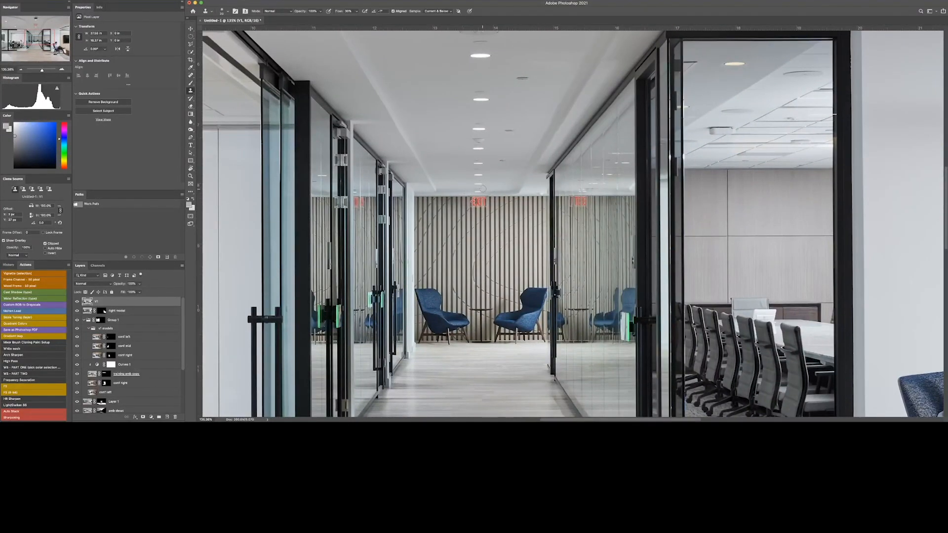
key(j)
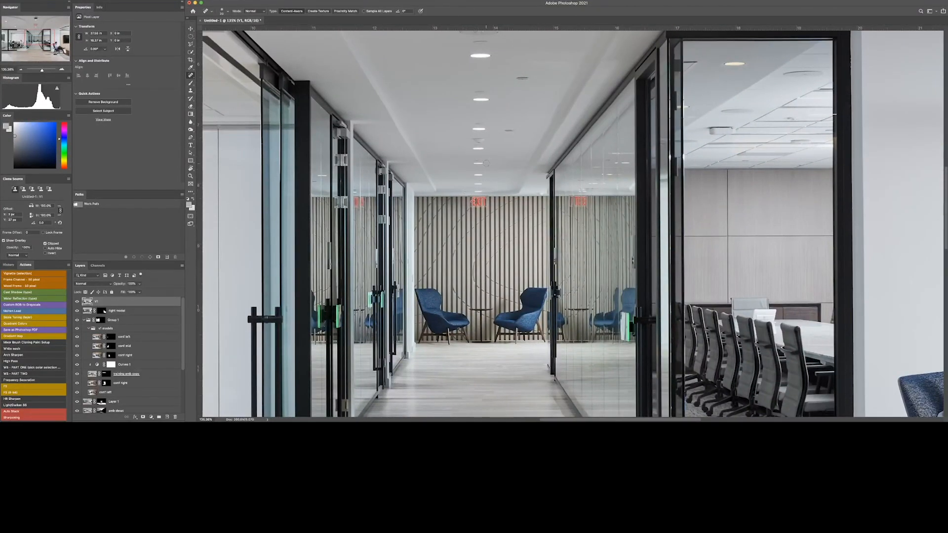
drag(487, 161, 470, 161)
drag(475, 144, 502, 131)
mouse_move(494, 126)
mouse_down()
mouse_move(469, 125)
mouse_move(508, 131)
mouse_up()
mouse_move(513, 130)
mouse_down()
mouse_move(497, 196)
mouse_move(499, 144)
mouse_up()
drag(475, 159, 454, 158)
drag(475, 109, 455, 109)
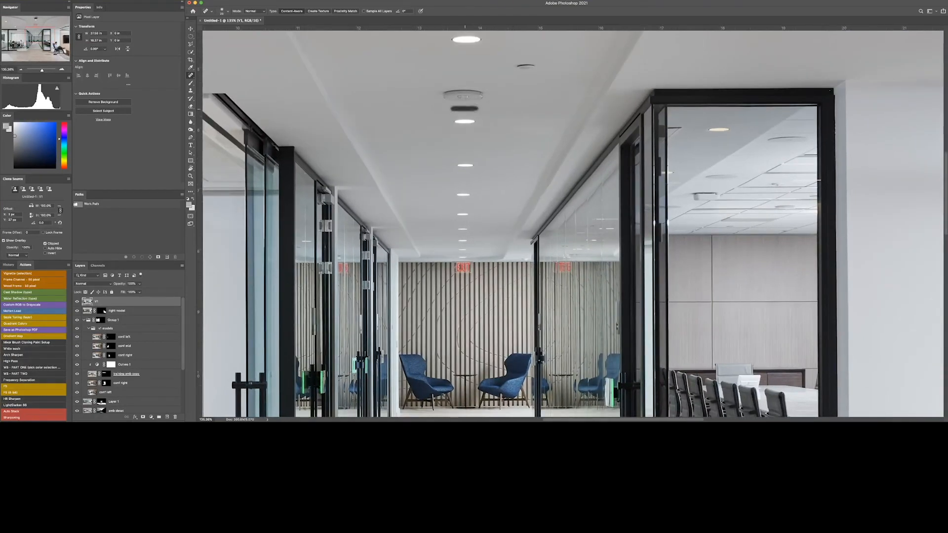
Step: Patch the smoke detector, the dark vent and the round cover out of the corridor ceiling near the front downlights
key(shift+j)
key(shift+j)
drag(545, 57, 499, 67)
drag(484, 89, 483, 88)
drag(464, 94, 402, 72)
key(super+d)
Step: Clone the EXIT sign reflection out of the corridor's right glass wall and patch the ceiling edge above it
key(s)
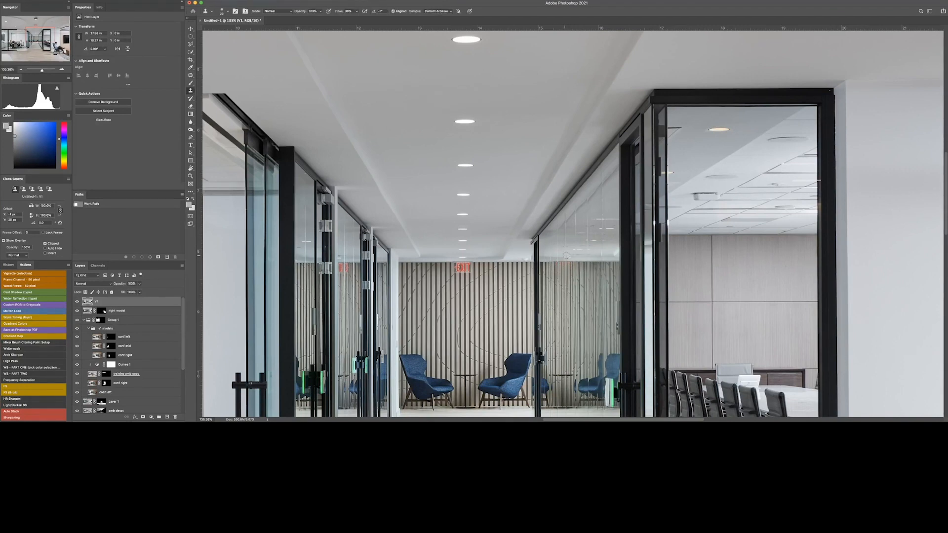
key(j)
mouse_move(561, 246)
mouse_down()
mouse_move(595, 250)
mouse_move(593, 229)
mouse_up()
key(super+d)
Step: Patch and heal the small blemishes on the right conference room's ceiling behind the glass
drag(668, 182, 669, 184)
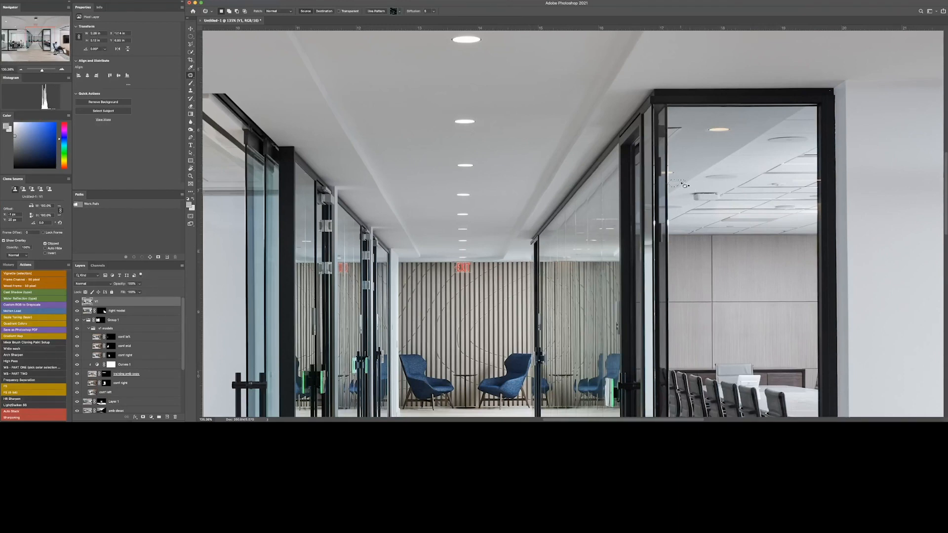
key(super+d)
mouse_move(768, 184)
mouse_down()
mouse_move(820, 183)
mouse_move(814, 197)
mouse_up()
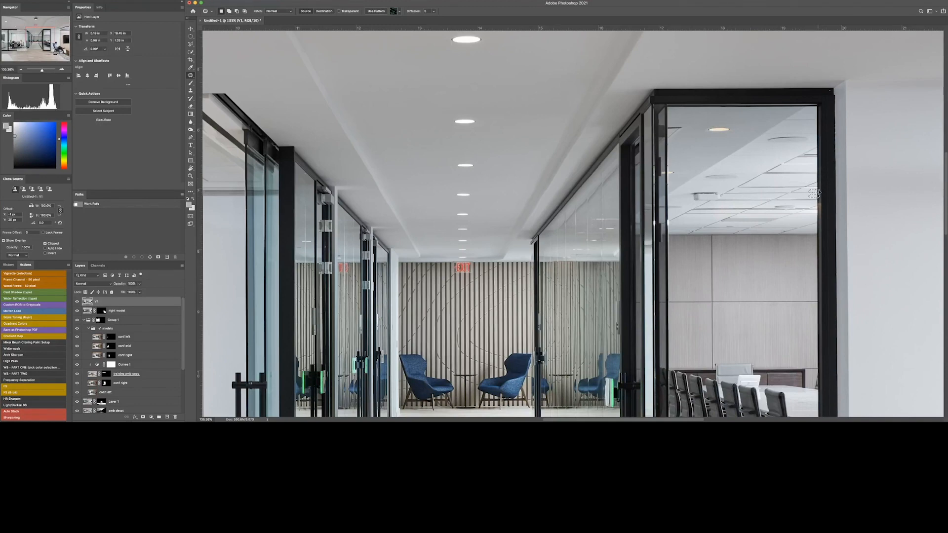
key(super+d)
key(shift+j)
key(shift+j)
key(shift+j)
click(732, 227)
drag(731, 226, 737, 376)
Step: Patch the uneven spots across the corridor ceiling with clean ceiling areas
key(shift+j)
key(shift+j)
mouse_move(396, 114)
mouse_down()
mouse_move(449, 185)
mouse_move(397, 112)
mouse_up()
mouse_move(521, 167)
mouse_down()
mouse_move(609, 106)
mouse_move(622, 118)
mouse_move(368, 191)
mouse_up()
key(super+d)
drag(575, 148, 551, 99)
drag(618, 116, 583, 168)
key(super+d)
mouse_move(216, 66)
mouse_down()
mouse_move(532, 169)
mouse_move(632, 143)
mouse_up()
key(super+d)
mouse_move(534, 111)
mouse_down()
mouse_move(528, 215)
mouse_move(498, 228)
mouse_up()
drag(692, 146, 698, 171)
key(super+d)
Step: Clone the EXIT sign reflection out of the corridor's left glass doors
mouse_move(205, 217)
mouse_down()
mouse_move(840, 188)
mouse_move(235, 168)
mouse_up()
drag(445, 356, 445, 119)
key(s)
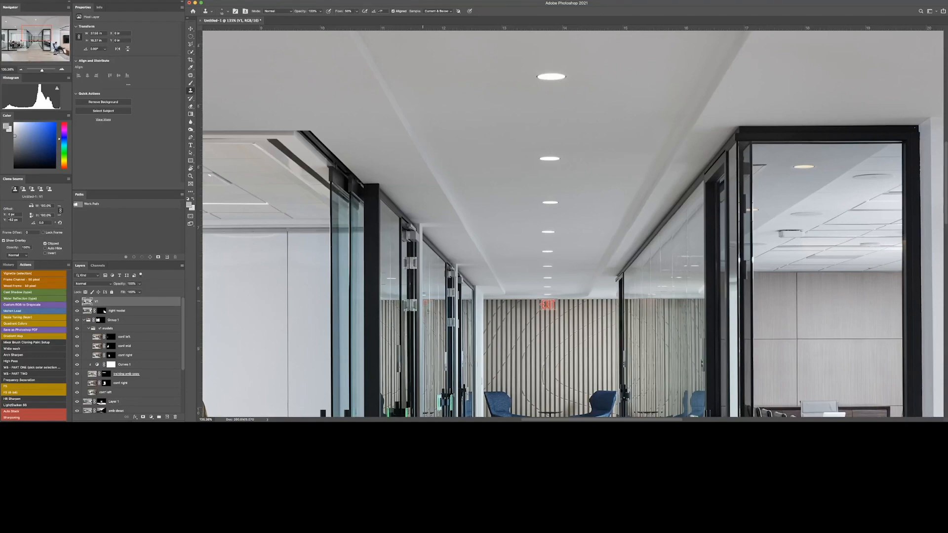
key(j)
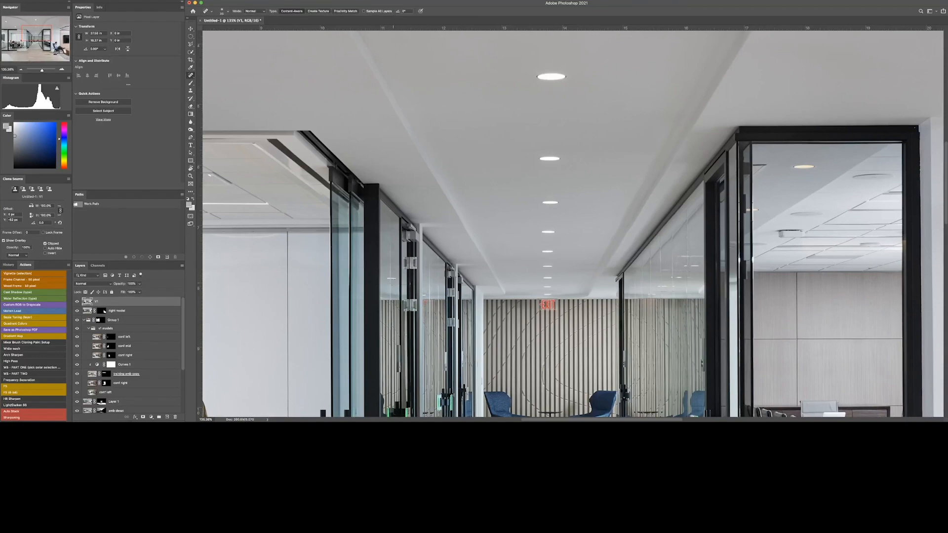
Step: Clone and patch the small fixtures out of the ceiling above the black pendant light
drag(592, 305, 222, 112)
mouse_move(726, 35)
mouse_down()
mouse_move(354, 216)
mouse_move(339, 324)
mouse_up()
key(s)
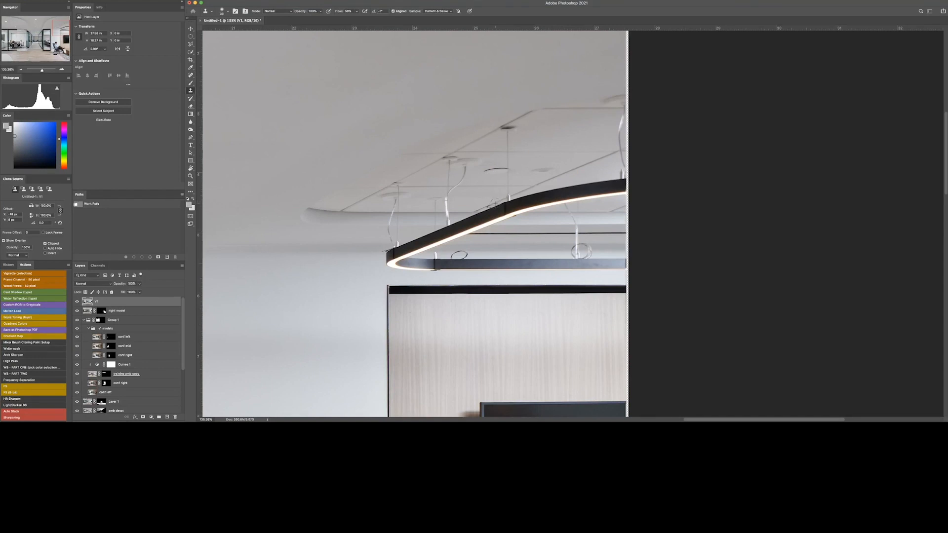
key(j)
key(shift+j)
key(shift+j)
drag(483, 167, 484, 166)
mouse_move(496, 170)
mouse_down()
mouse_move(498, 179)
mouse_move(558, 167)
mouse_up()
key(super+d)
Step: Patch the cable loop on the pendant light's lower bar and set a smaller clone brush
key(s)
key(j)
drag(459, 264, 486, 256)
key(super+d)
key(s)
key([)
Step: Clone wood slats and the ceiling edge over the red EXIT sign at the end of the corridor
drag(256, 237, 495, 191)
drag(430, 217, 477, 241)
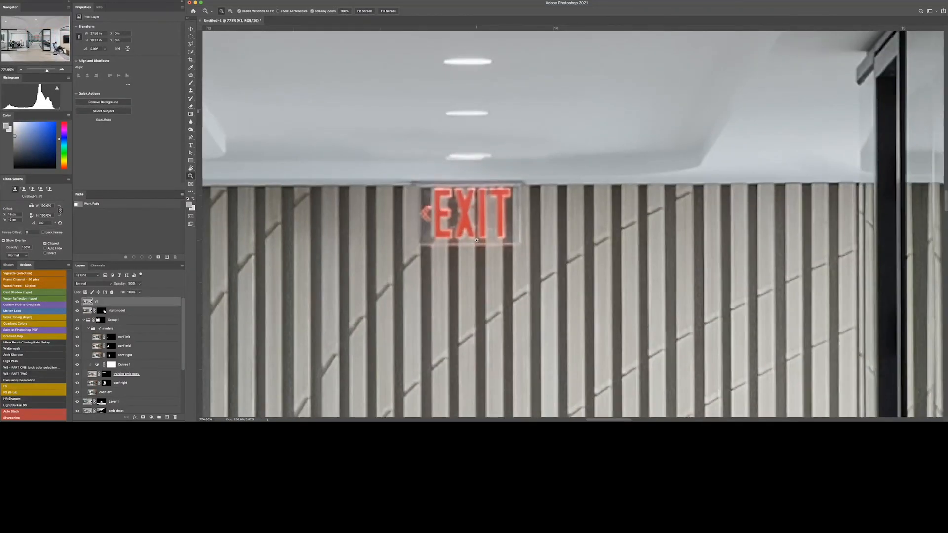
key(s)
alt+click(369, 184)
mouse_move(423, 184)
mouse_down()
mouse_move(425, 196)
mouse_move(415, 182)
mouse_move(518, 191)
mouse_move(478, 197)
mouse_up()
mouse_move(434, 243)
mouse_down()
mouse_move(426, 224)
mouse_move(437, 210)
mouse_move(439, 225)
mouse_up()
mouse_move(469, 255)
mouse_down()
mouse_move(486, 208)
mouse_move(504, 232)
mouse_move(518, 207)
mouse_move(526, 240)
mouse_up()
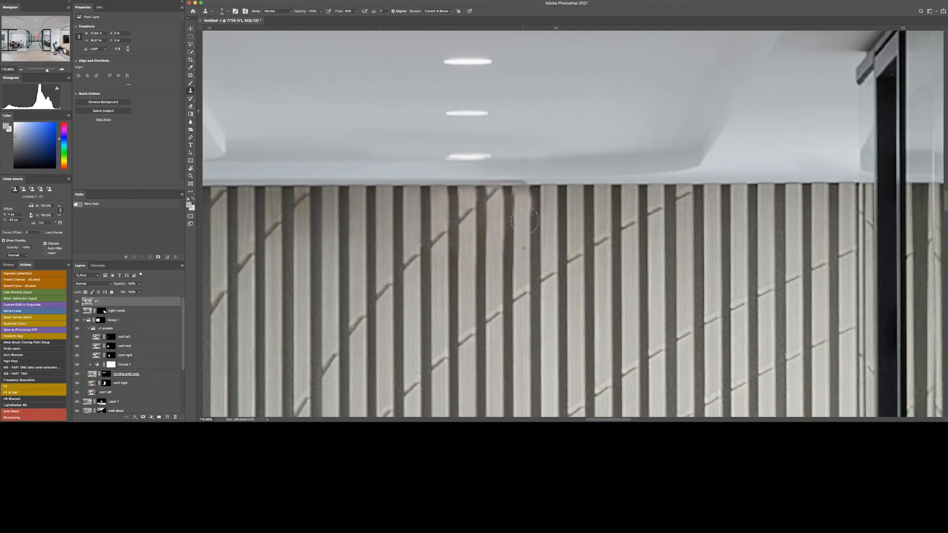
Step: Patch the blemish on the pale countertop in the left foreground
key(super+0)
key(j)
drag(297, 387, 327, 382)
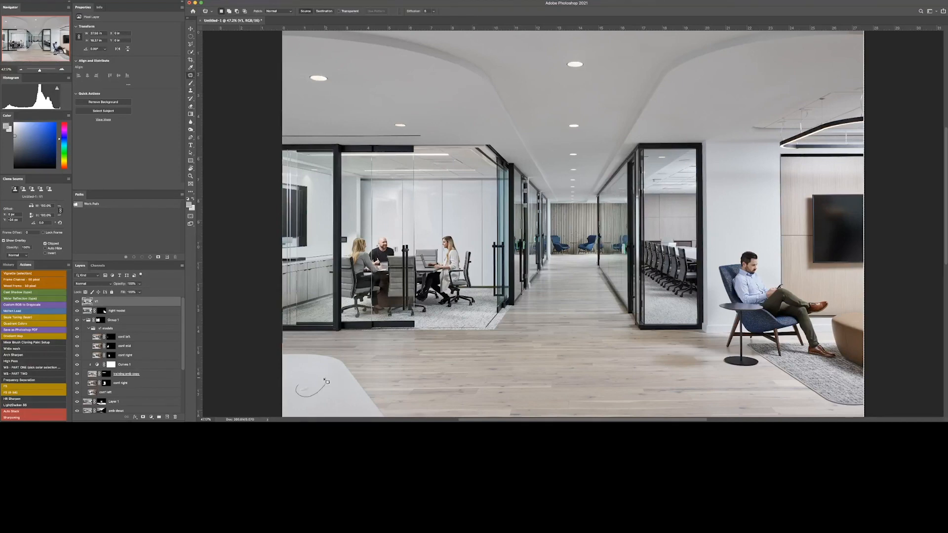
Step: Trace a closed pen path around the wood cabinets in the left conference room, following the door handle
drag(282, 306, 351, 307)
key(p)
click(284, 327)
click(489, 268)
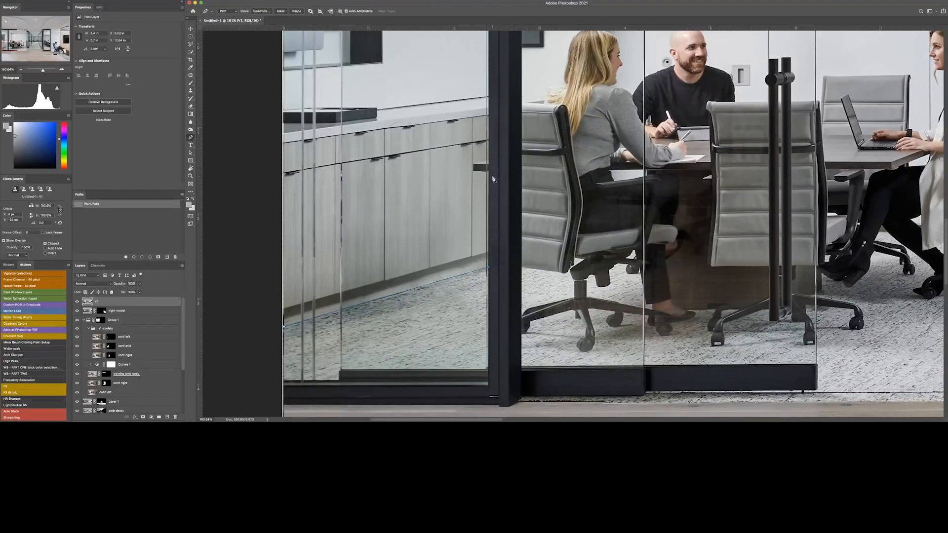
click(474, 171)
click(474, 164)
click(488, 160)
click(489, 116)
click(281, 144)
click(267, 321)
Step: Finish a pen path around the right conference room's wood wall and turn the paths into a selection
scroll(706, 280, right, 15)
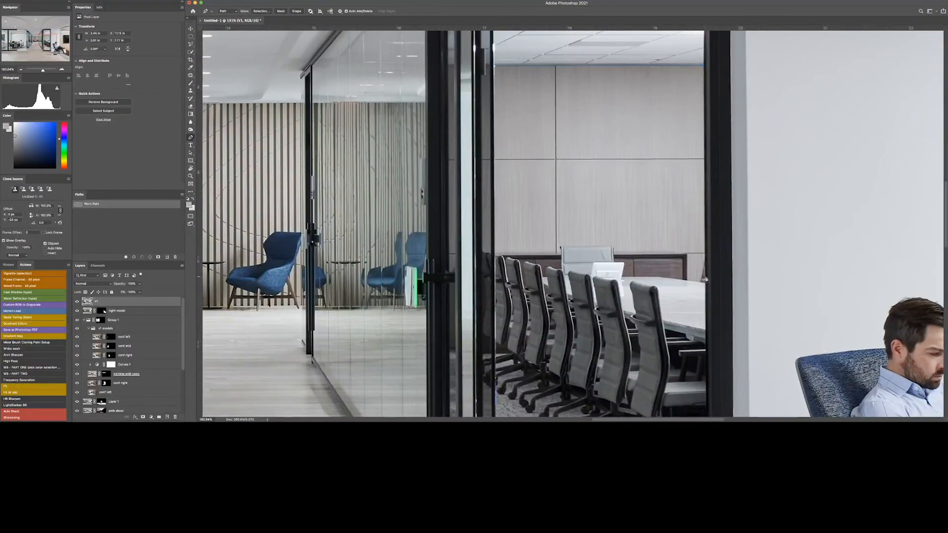
click(687, 255)
key(ctrl+Return)
Step: Add a Solid Color fill layer masked to the selected wood surfaces and set its blending mode to Color
key(ctrl+0)
key(b)
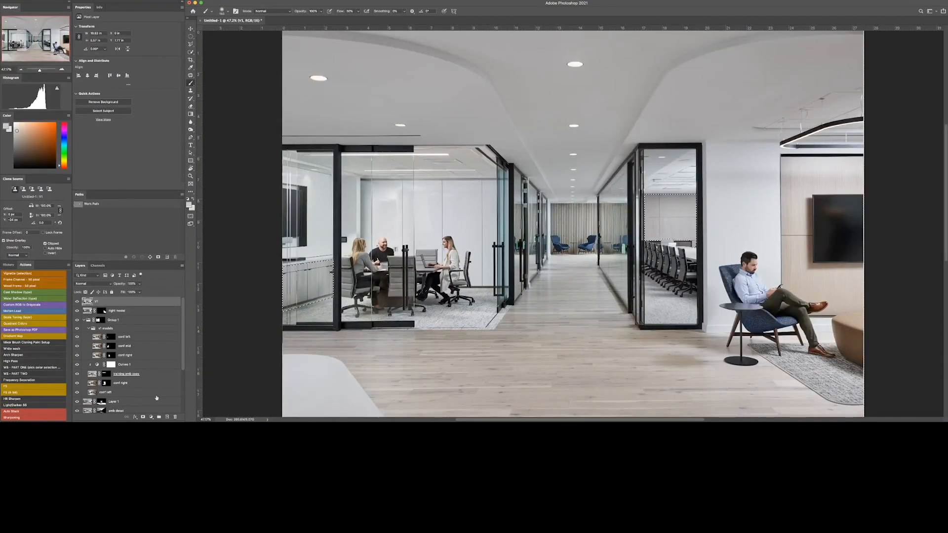
click(151, 417)
click(93, 284)
click(93, 409)
Step: Change the fill layer's color to a warm beige matching the wood and confirm its blending options
double_click(88, 301)
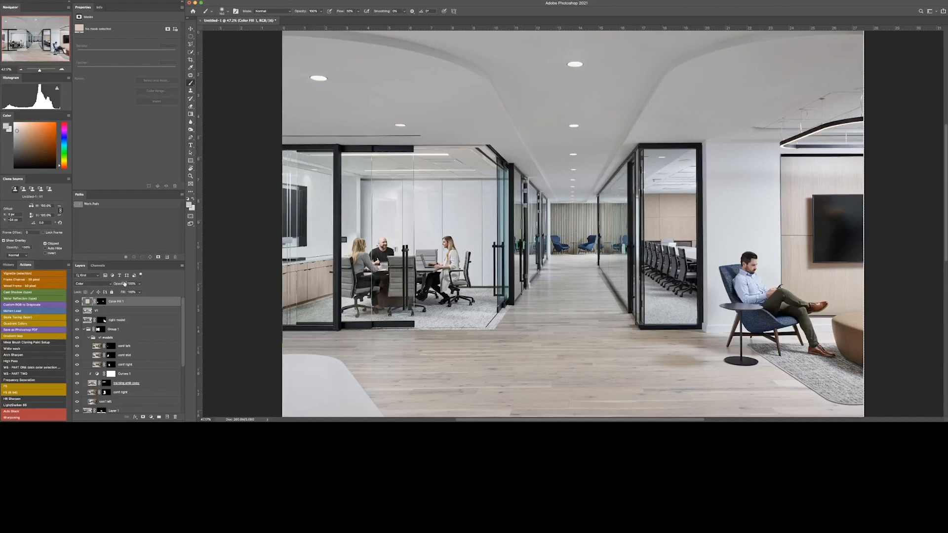
click(93, 284)
click(89, 282)
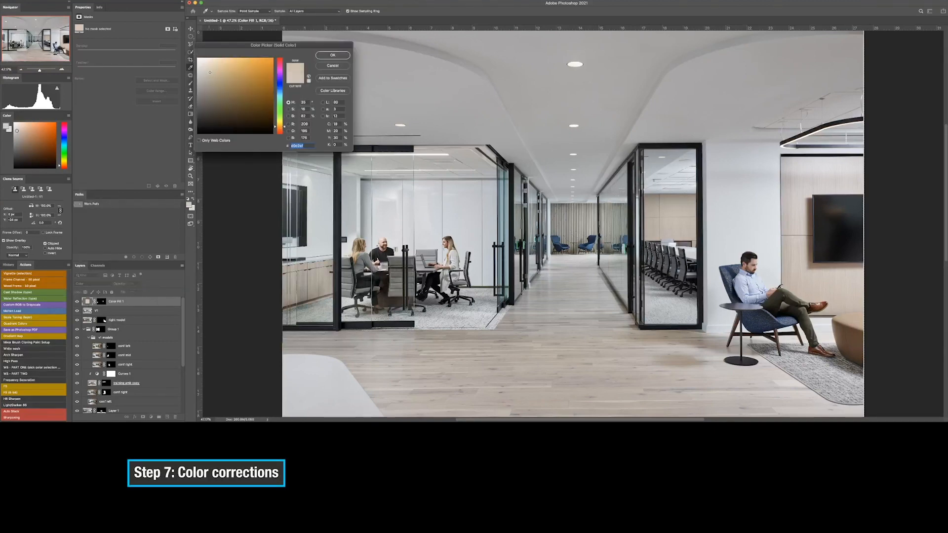
click(332, 54)
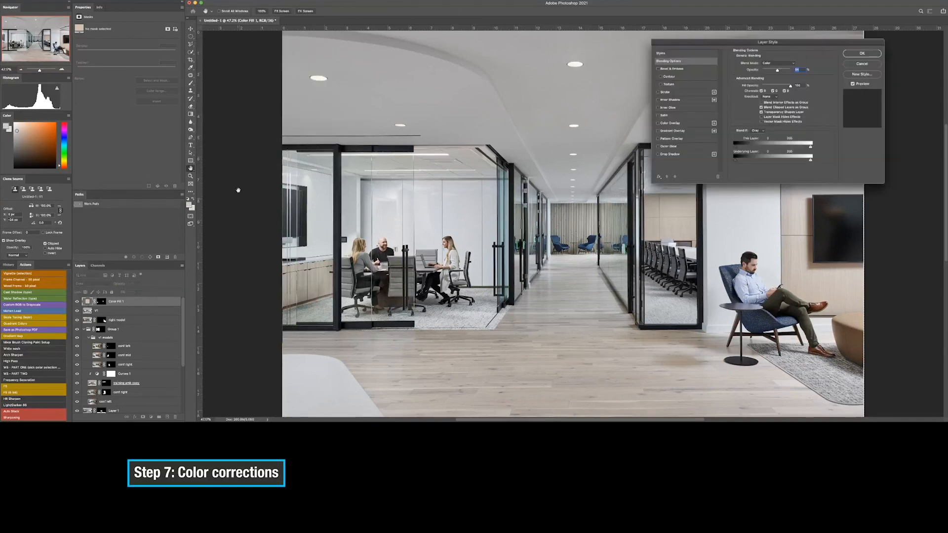
click(862, 53)
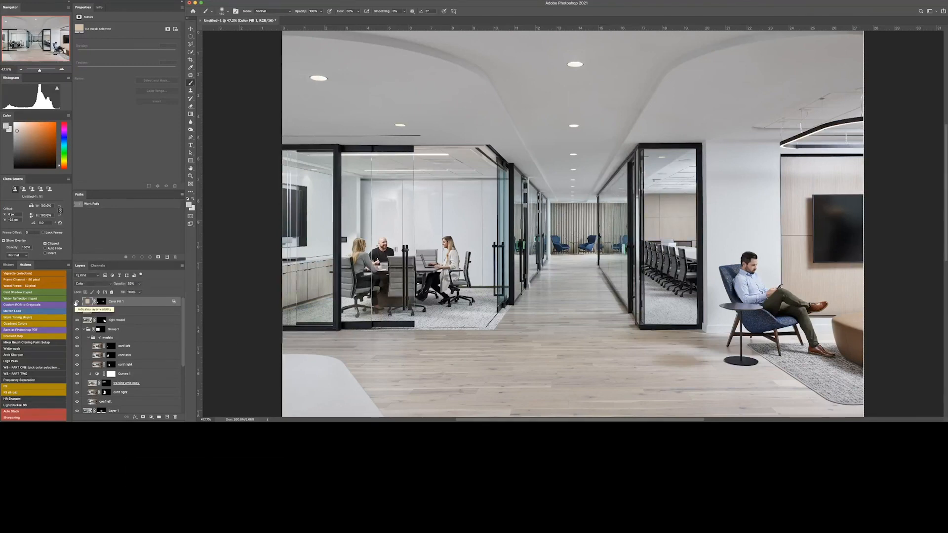
Step: Select the light wall tones of the "V1" layer with Color Range by sampling the white conference room wall
click(119, 311)
click(335, 58)
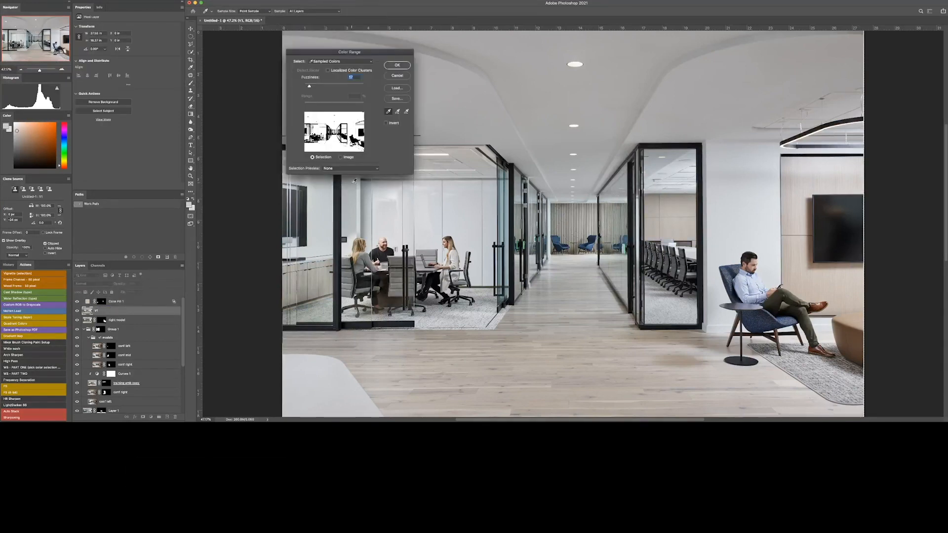
click(487, 212)
click(397, 65)
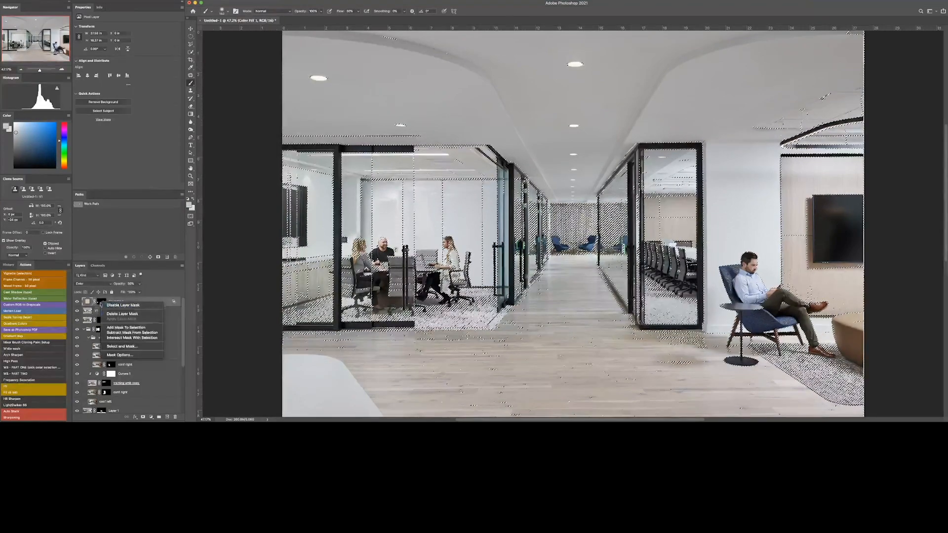
Step: Subtract the rug area around the armchair and ottoman from the selection with the Polygonal Lasso
key(w)
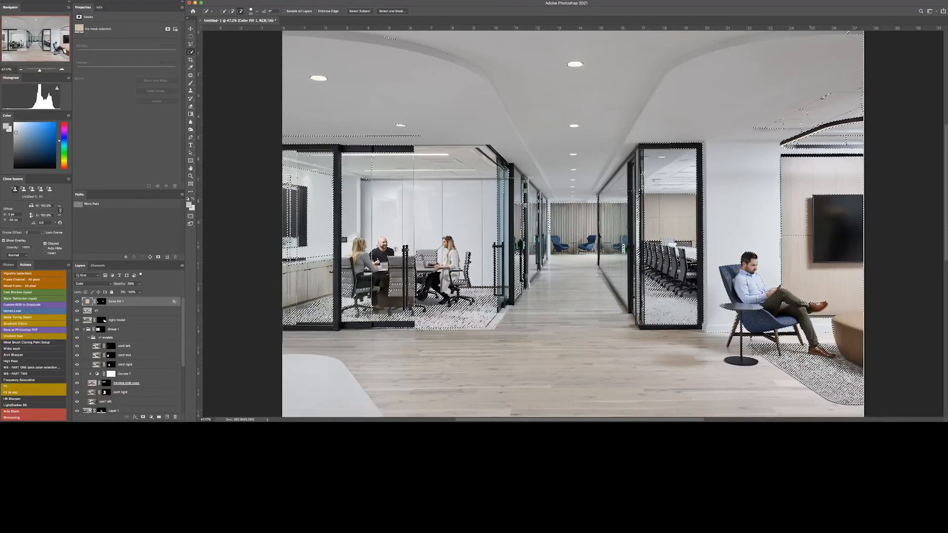
key(l)
alt+click(736, 336)
alt+click(879, 332)
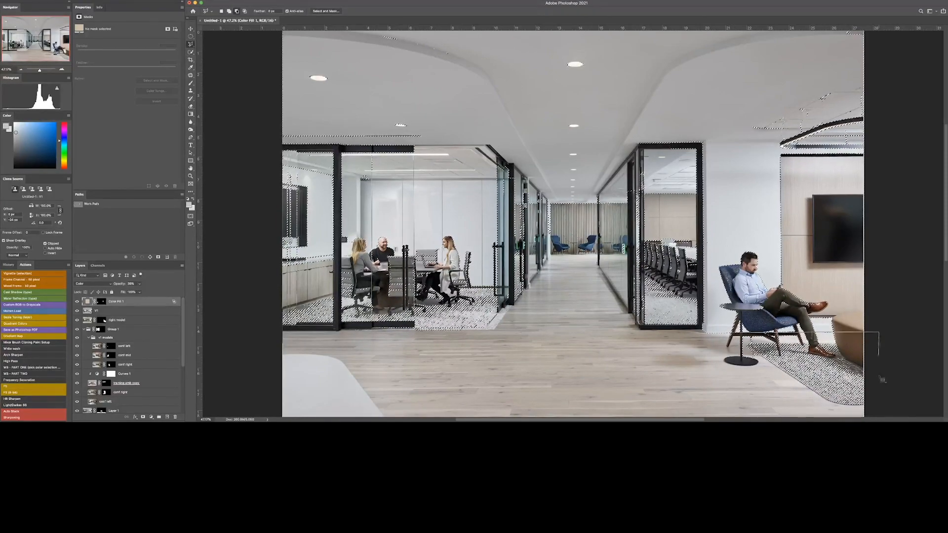
alt+click(884, 415)
alt+click(713, 395)
alt+click(736, 336)
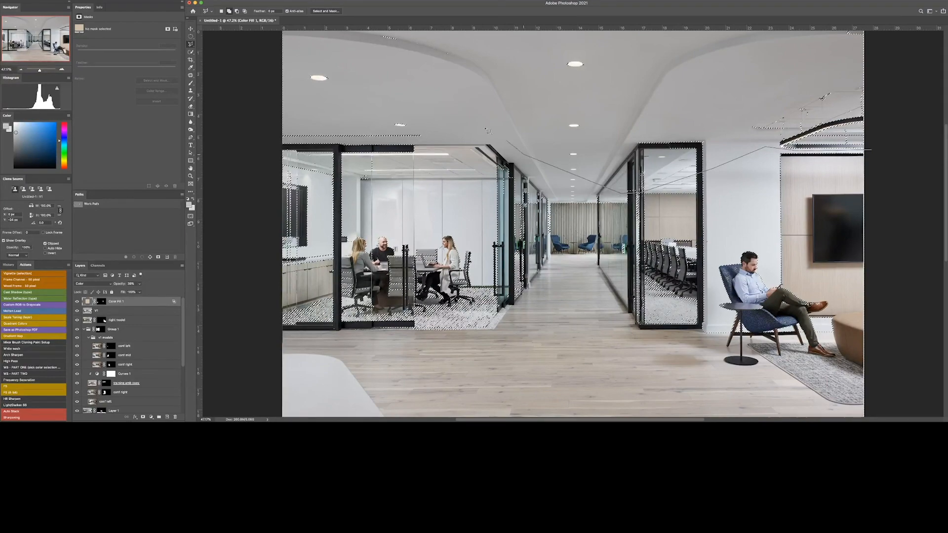
Step: Add the whole ceiling area to the selection with a Polygonal Lasso outline
click(250, 143)
drag(249, 143, 250, 213)
click(285, 47)
double_click(907, 87)
drag(756, 207, 770, 107)
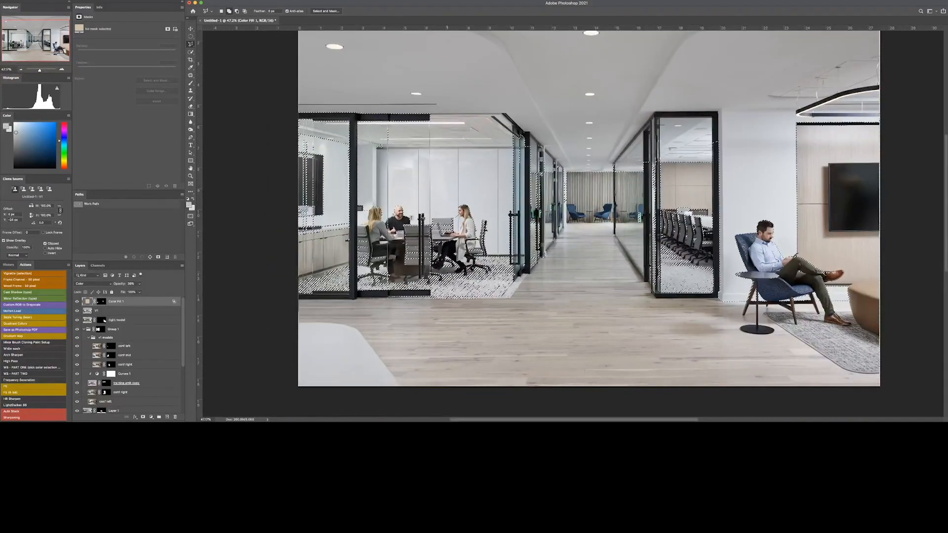
Step: Add a Hue/Saturation adjustment limited to the selected walls and ceiling and strongly reduce its saturation
key(w)
click(151, 418)
click(149, 361)
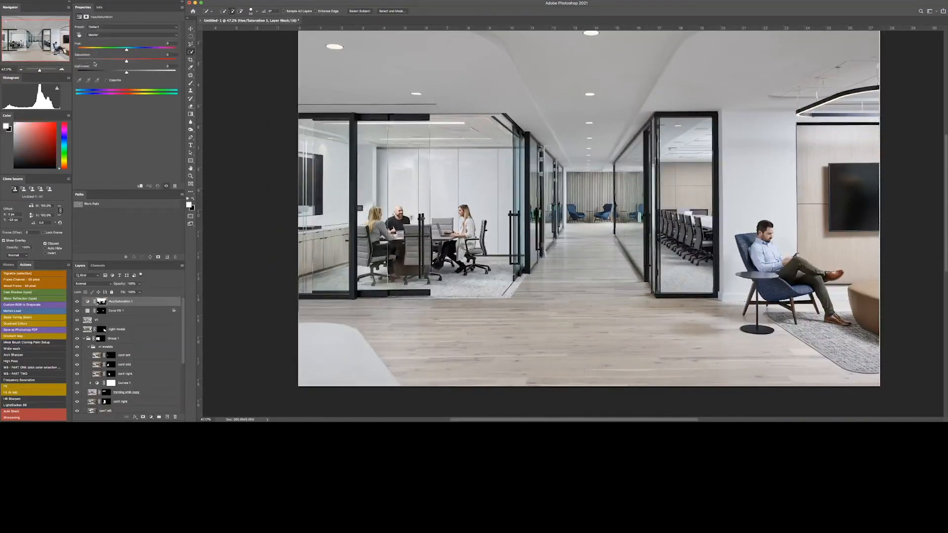
drag(126, 61, 87, 62)
Step: Outline the wall area behind the blonde woman with a Pen path following her hair and convert it to a selection
key(z)
drag(373, 207, 439, 208)
key(p)
click(380, 209)
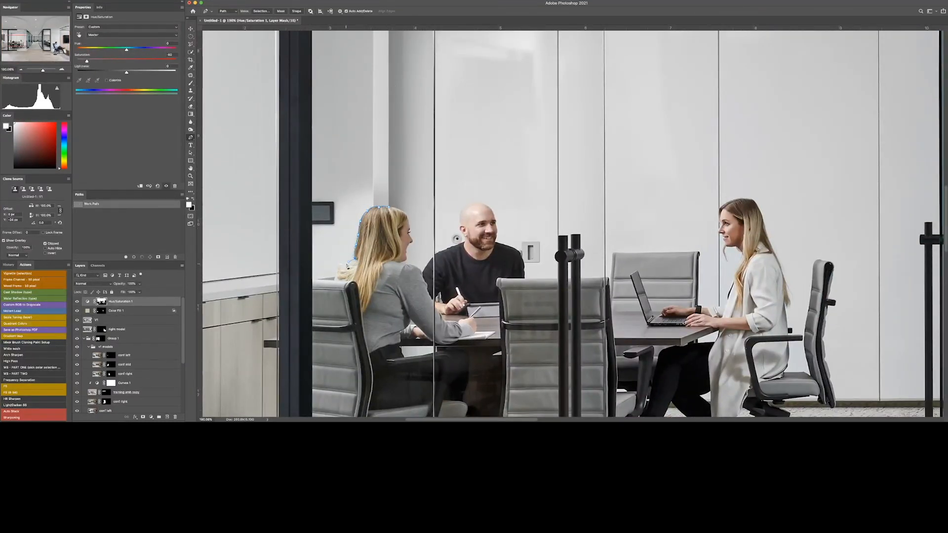
drag(337, 274, 340, 323)
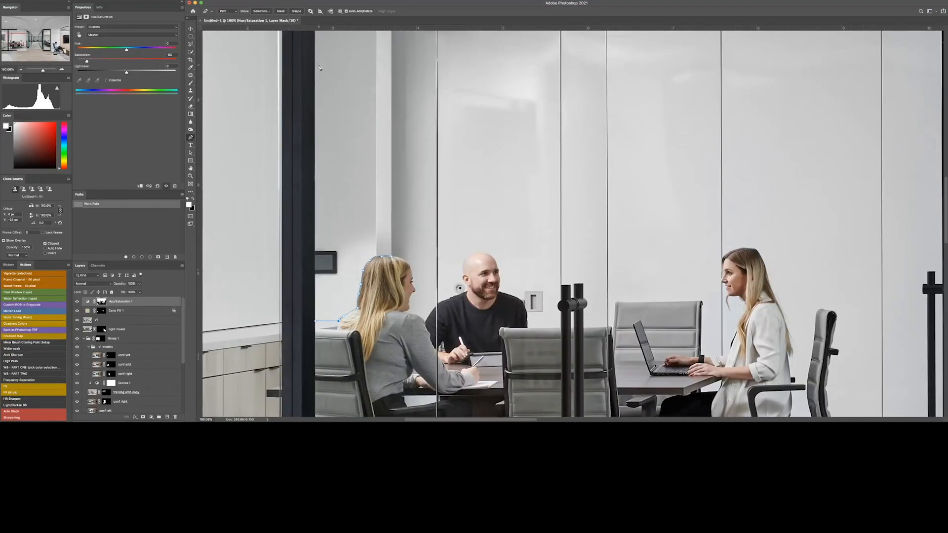
click(315, 59)
key(ctrl+Return)
Step: Remove the black wall panel behind the woman on the "V1" layer with the Clone Stamp, sampling clean wall above it
key(s)
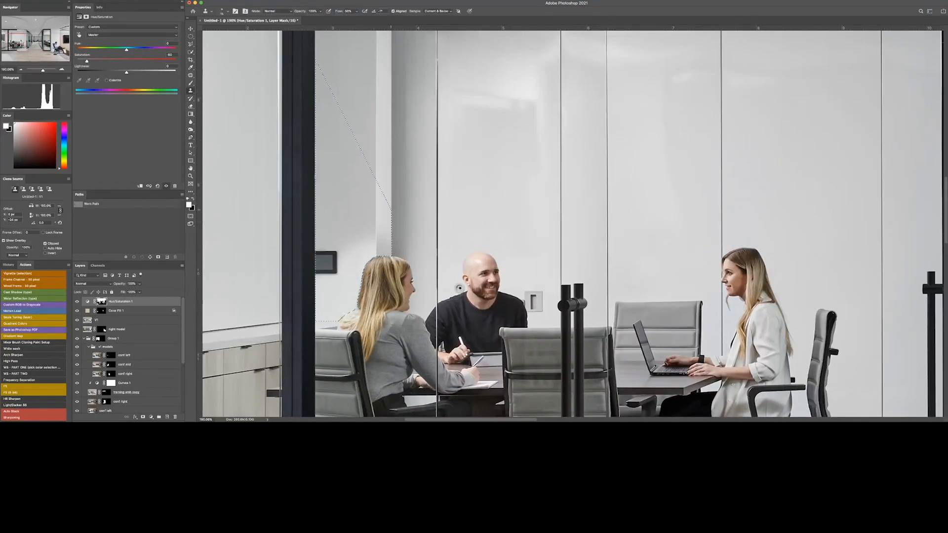
key(])
key(])
key(])
key(])
key(])
key(])
key(])
alt+click(339, 211)
click(97, 320)
mouse_move(330, 260)
mouse_down()
mouse_move(378, 232)
mouse_move(340, 288)
mouse_up()
key(ctrl+minus)
key(ctrl+minus)
key(ctrl+minus)
key(ctrl+minus)
key(ctrl+minus)
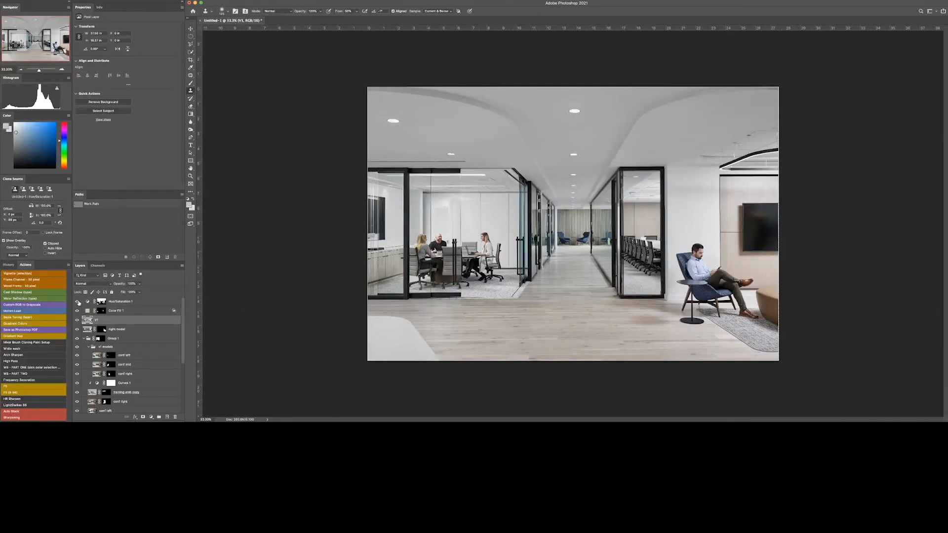
Step: Load the Hue/Saturation layer's mask as a selection, add a Curves adjustment from it, and adjust its RGB and Blue curves
right_click(102, 303)
click(125, 326)
click(151, 418)
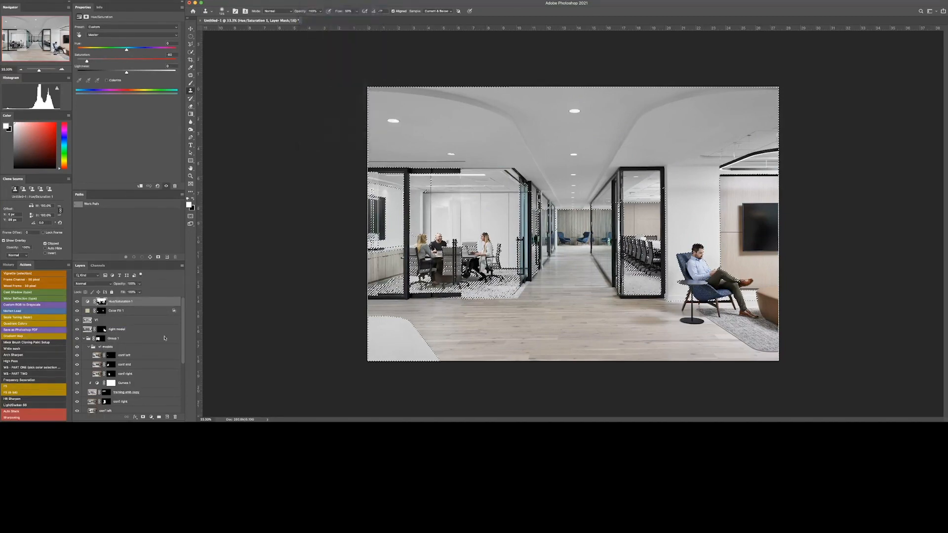
click(155, 332)
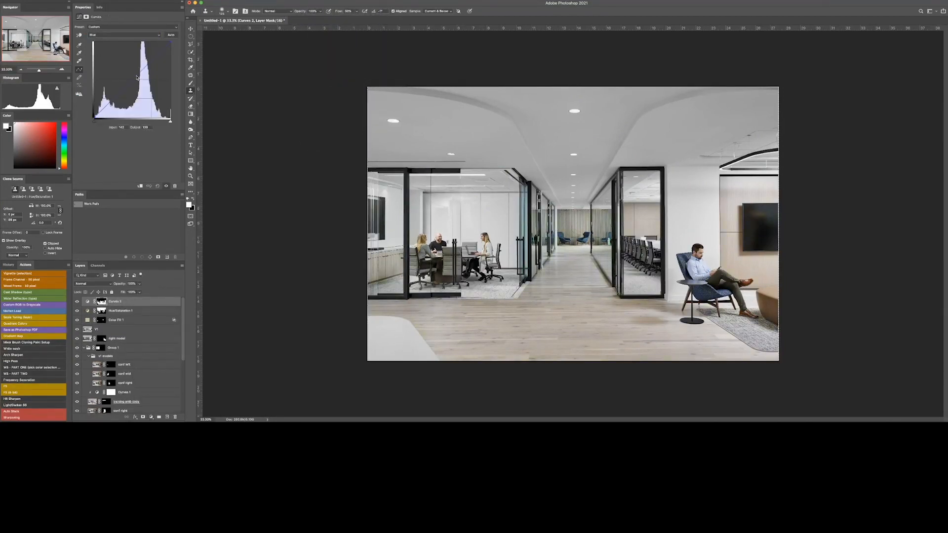
click(124, 35)
click(119, 20)
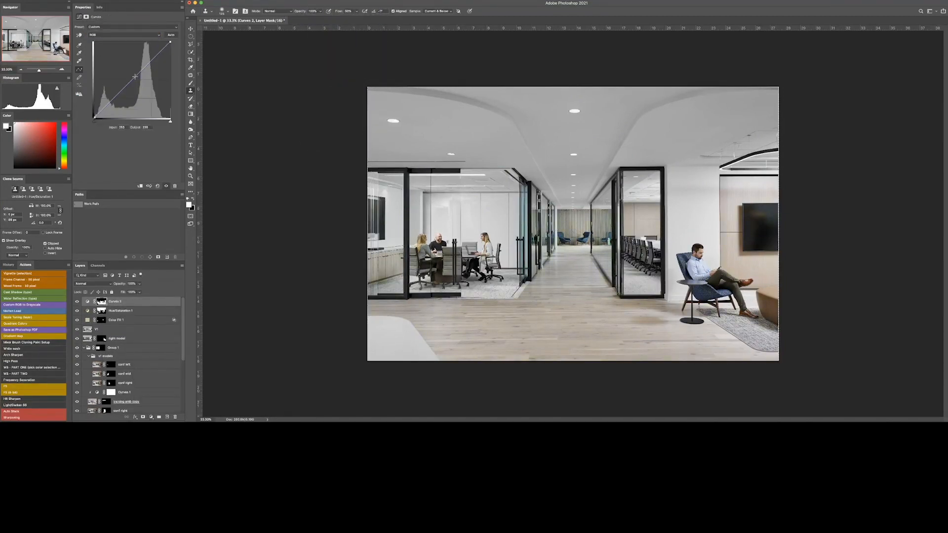
click(119, 35)
click(122, 53)
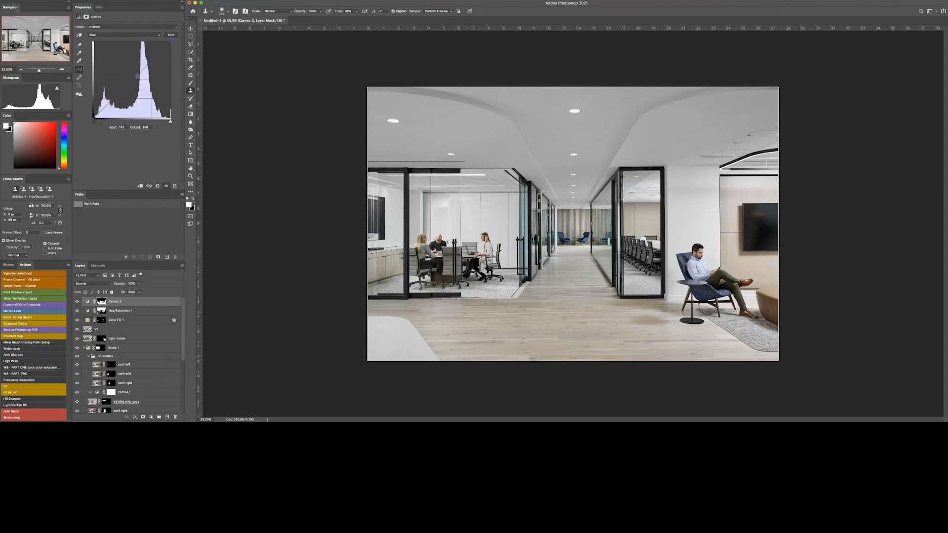
Step: Add an unmasked Curves adjustment for the whole image and raise its RGB curve slightly to brighten the picture
click(151, 418)
click(155, 332)
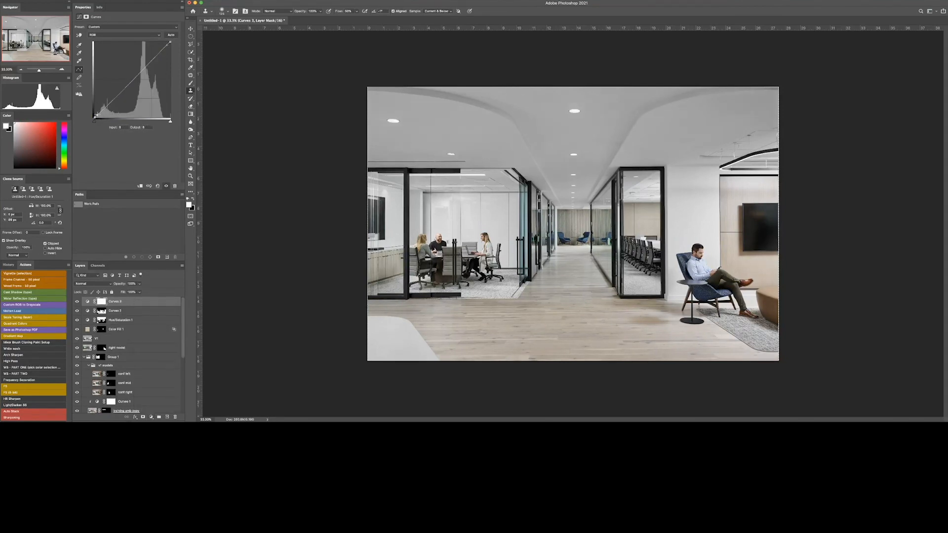
click(116, 96)
click(143, 67)
click(157, 53)
click(144, 67)
Step: Add a Vibrance adjustment using the masked Curves layer's selection, boost it slightly, and stamp all visible layers into "V1 final"
click(153, 418)
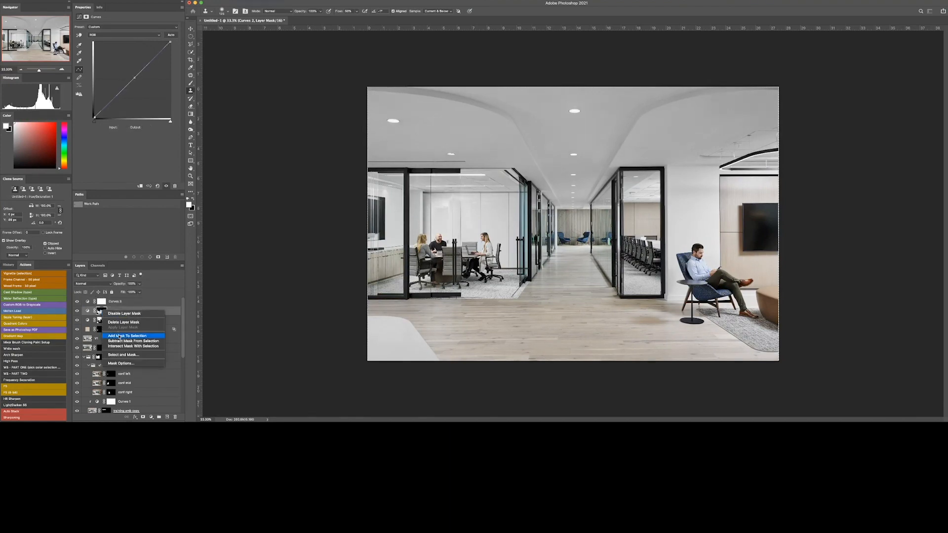
click(148, 338)
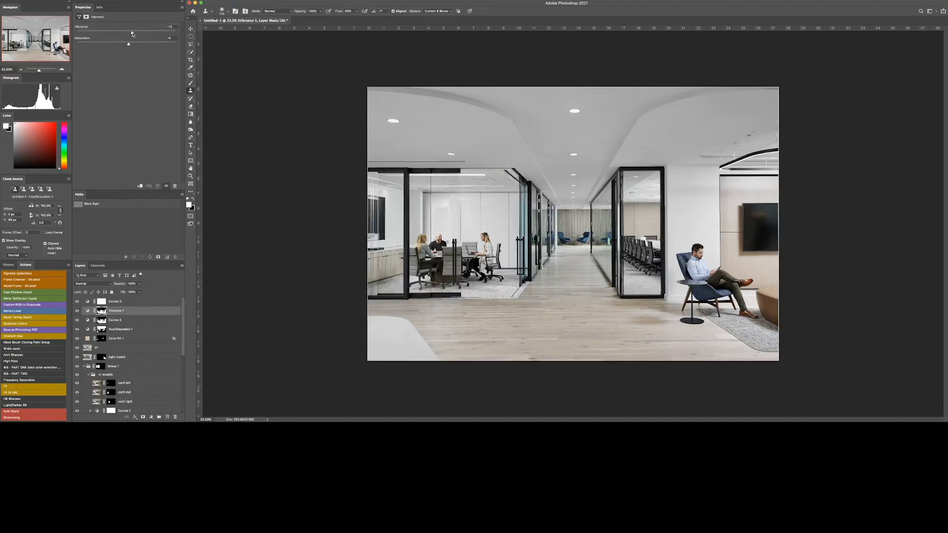
key(super+alt+shift+e)
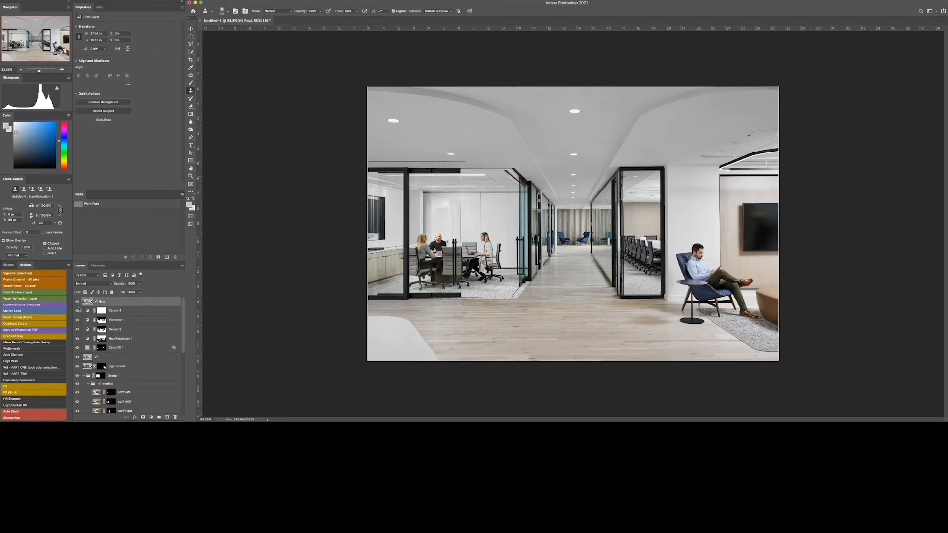
Step: Place the three training layers below "right model", hide "V1" and the masked color adjustments, and compare the training exposures
drag(88, 302, 117, 371)
click(76, 357)
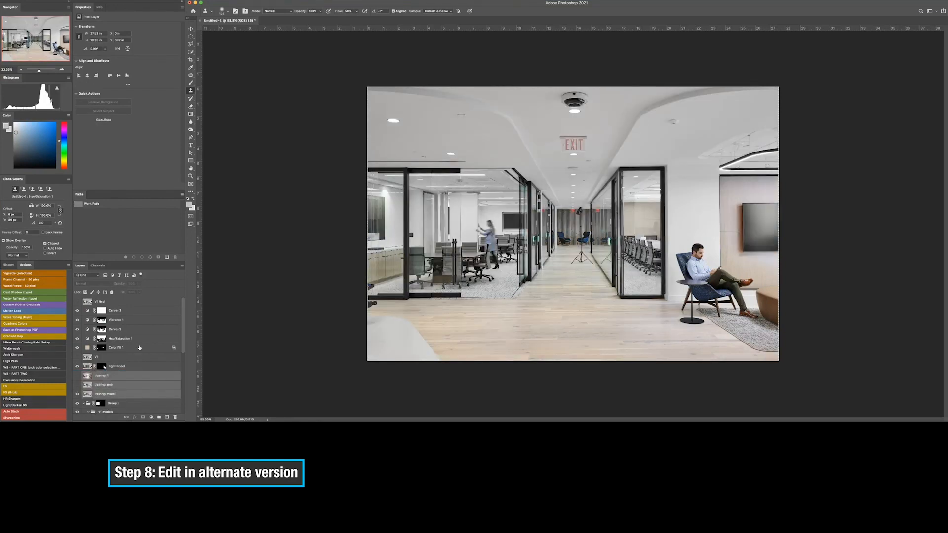
click(76, 339)
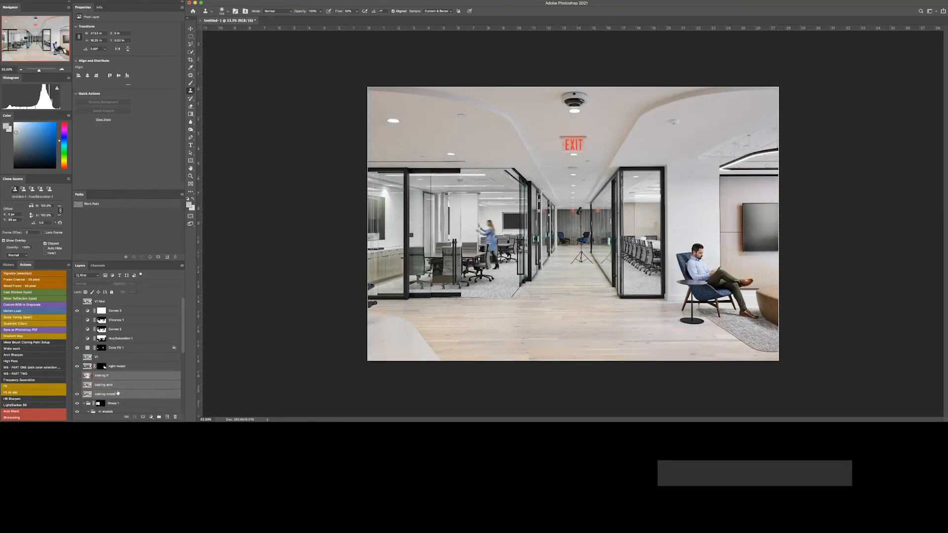
click(114, 386)
click(77, 394)
click(77, 376)
click(77, 376)
click(78, 376)
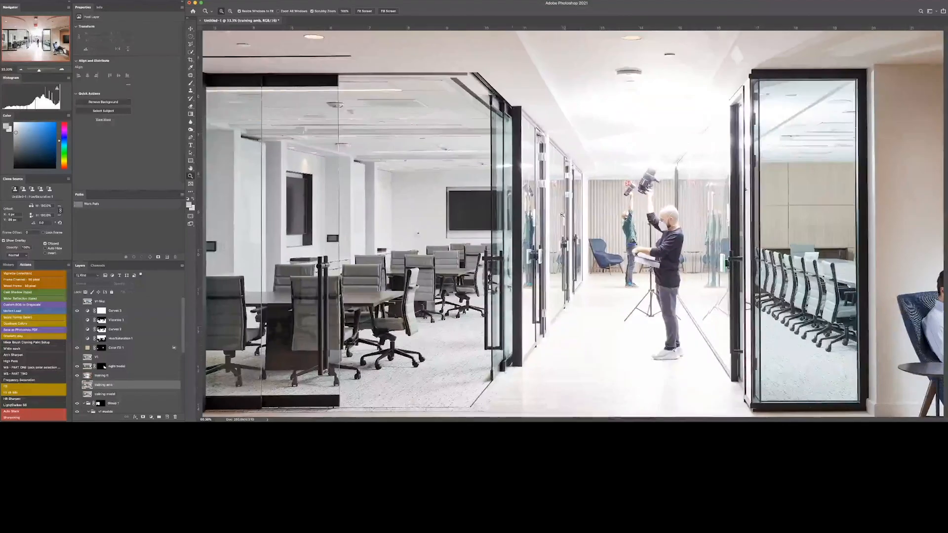
Step: Outline both glass openings of the meeting room with Pen paths along the black frames and convert them to a selection
click(512, 118)
click(503, 112)
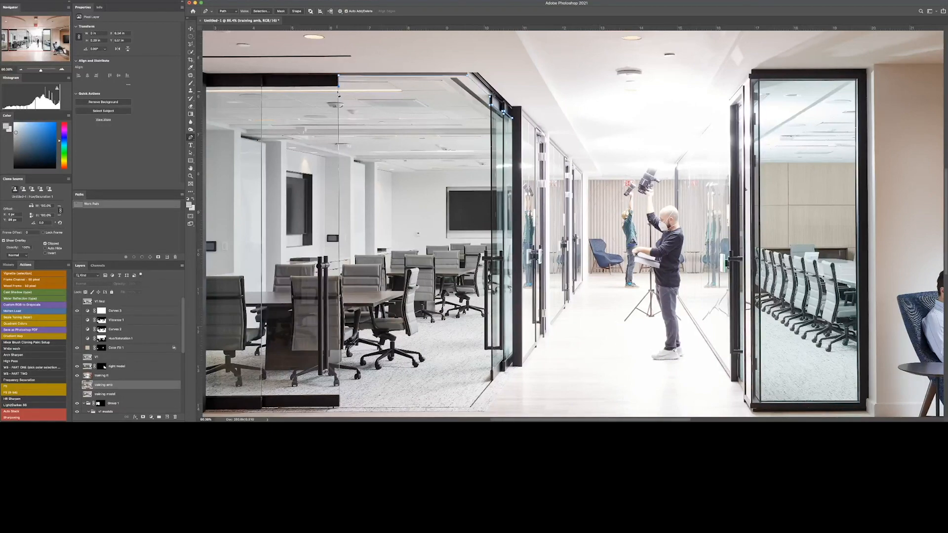
scroll(346, 103, left, 5)
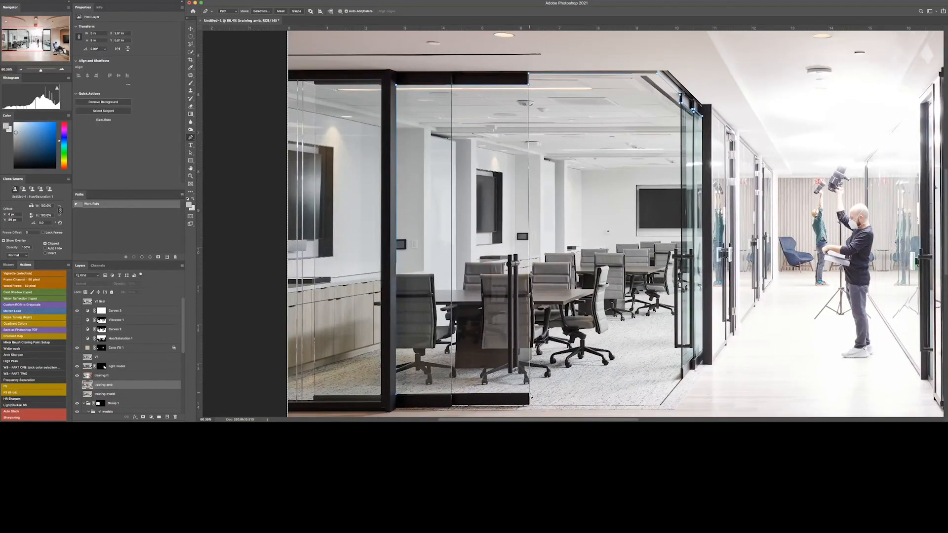
click(396, 409)
click(705, 366)
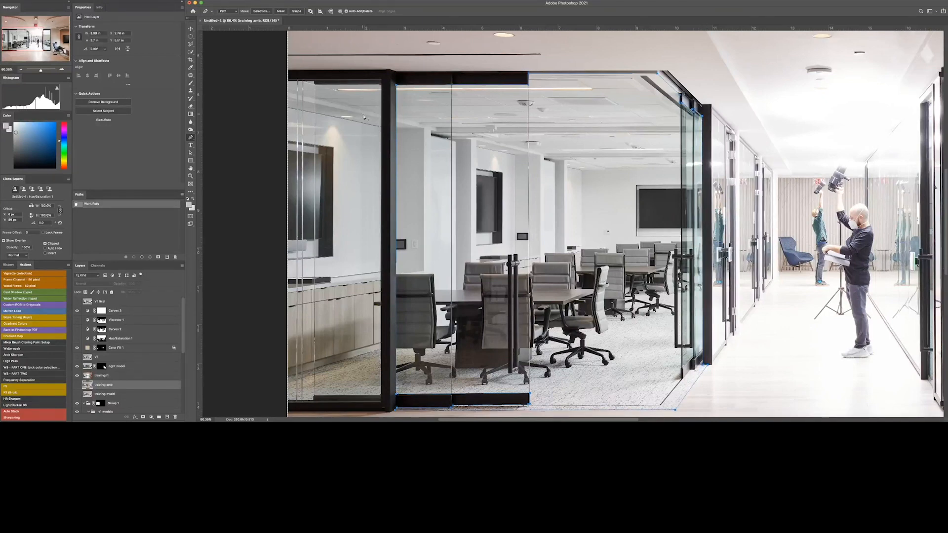
click(382, 80)
click(288, 80)
click(269, 314)
click(382, 404)
click(382, 79)
key(super+Return)
Step: Mask the training flash layer with the room selection, then group the three training layers under that mask
click(105, 377)
click(143, 417)
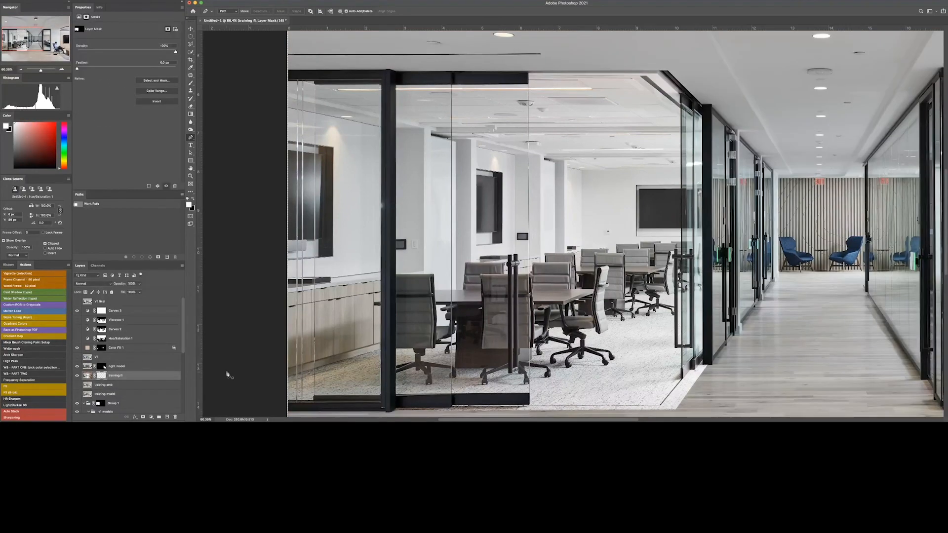
mouse_move(90, 388)
mouse_down()
mouse_move(90, 371)
mouse_move(107, 376)
mouse_up()
click(77, 376)
shift+click(110, 394)
key(super+g)
click(84, 375)
Step: Add a black mask to "training amb" and paint white along the glass wall and ceiling edges of the meeting room
click(110, 385)
key(super+minus)
alt+click(143, 417)
key(b)
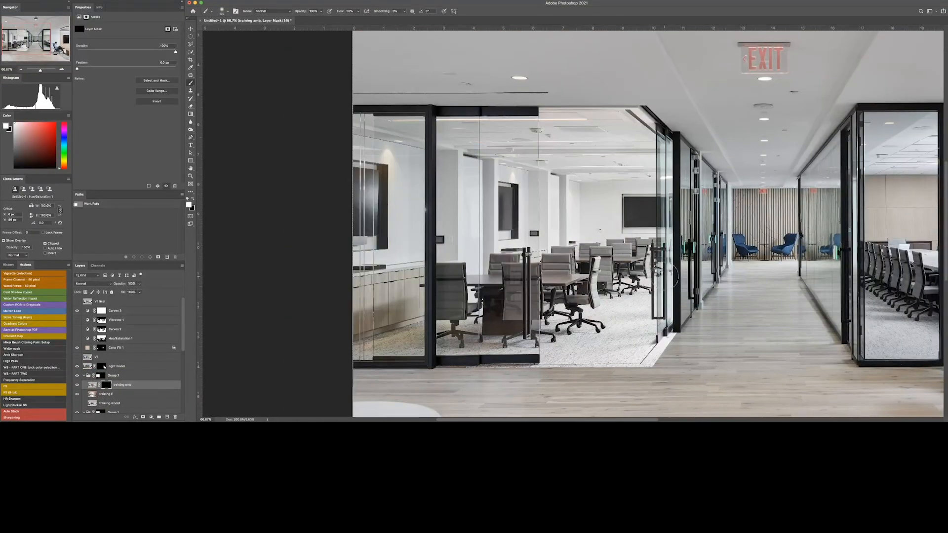
mouse_move(659, 317)
mouse_down()
mouse_move(690, 212)
mouse_move(673, 202)
mouse_move(668, 129)
mouse_move(666, 140)
mouse_move(541, 126)
mouse_up()
key(bracketright)
key(bracketright)
drag(670, 142, 794, 139)
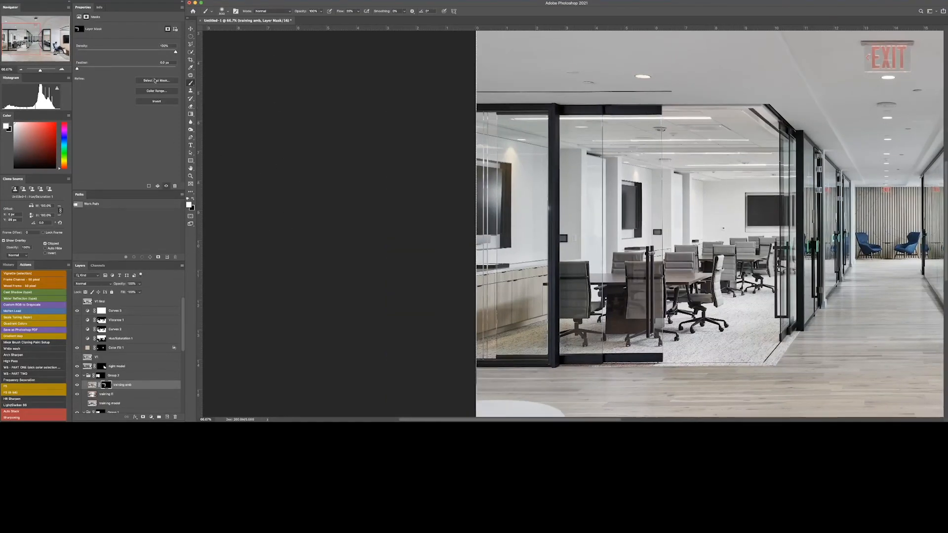
click(77, 376)
click(77, 376)
Step: Move "training model" to the top of the group, add a black mask, and paint in the woman and folding partition
drag(107, 403, 106, 385)
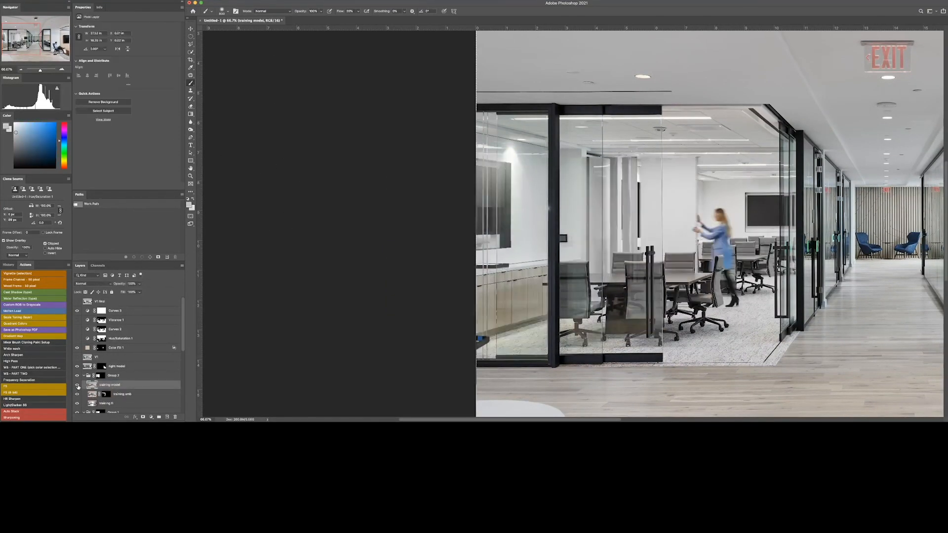
alt+click(135, 418)
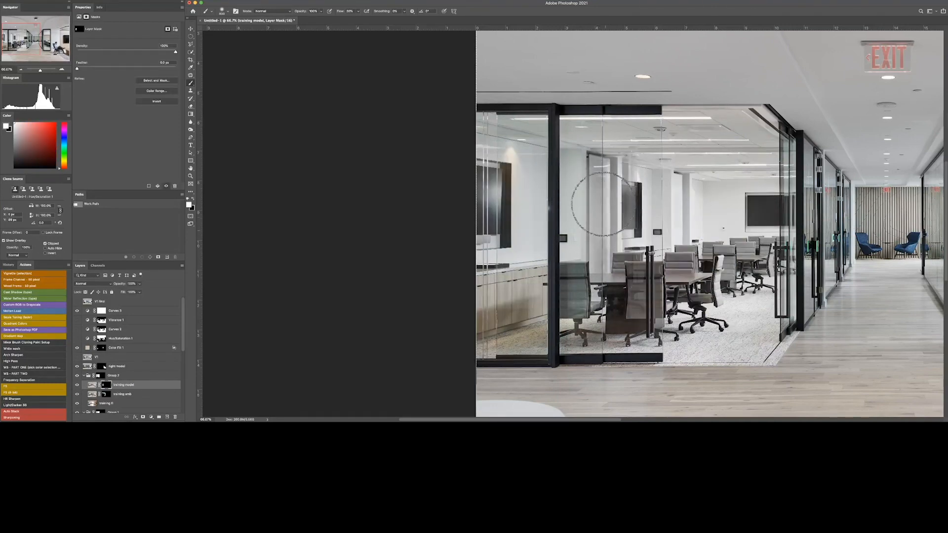
mouse_move(611, 249)
mouse_down()
mouse_move(635, 208)
mouse_move(642, 158)
mouse_move(683, 212)
mouse_move(645, 198)
mouse_move(662, 242)
mouse_move(697, 217)
mouse_move(716, 247)
mouse_move(709, 210)
mouse_move(731, 284)
mouse_move(717, 311)
mouse_move(695, 307)
mouse_up()
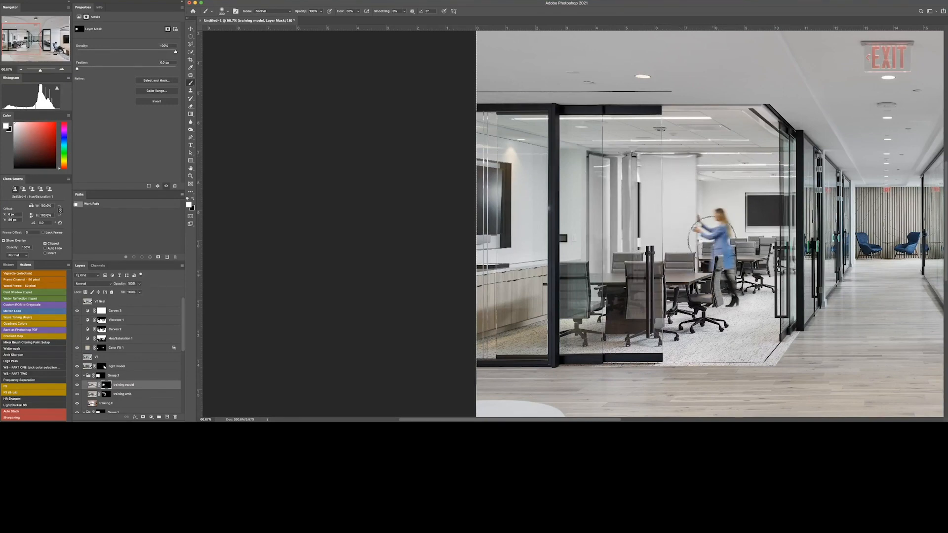
key(bracketright)
key(bracketright)
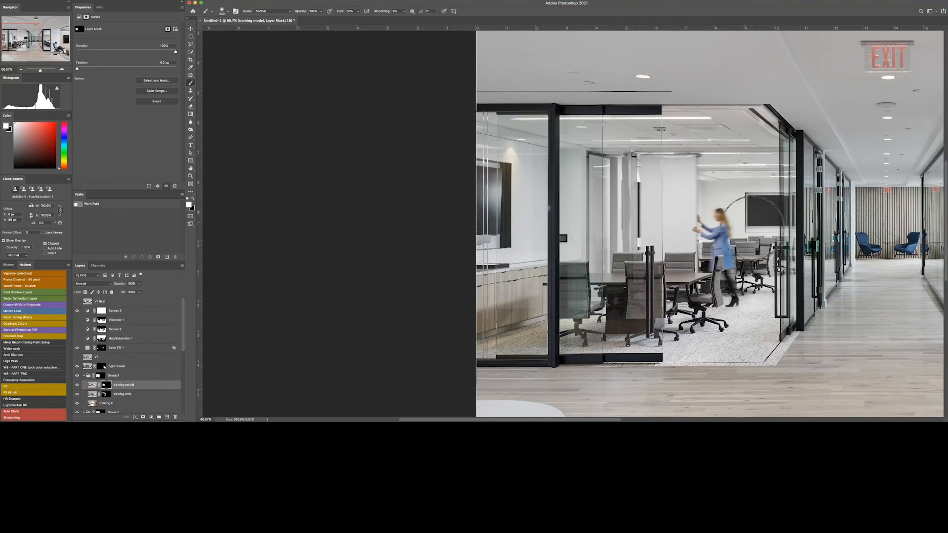
Step: Paint black on the "training model" mask over the nearest chair behind the glass to hide its ghosting
click(76, 384)
key(x)
key(bracketleft)
key(bracketleft)
key(bracketleft)
key(bracketleft)
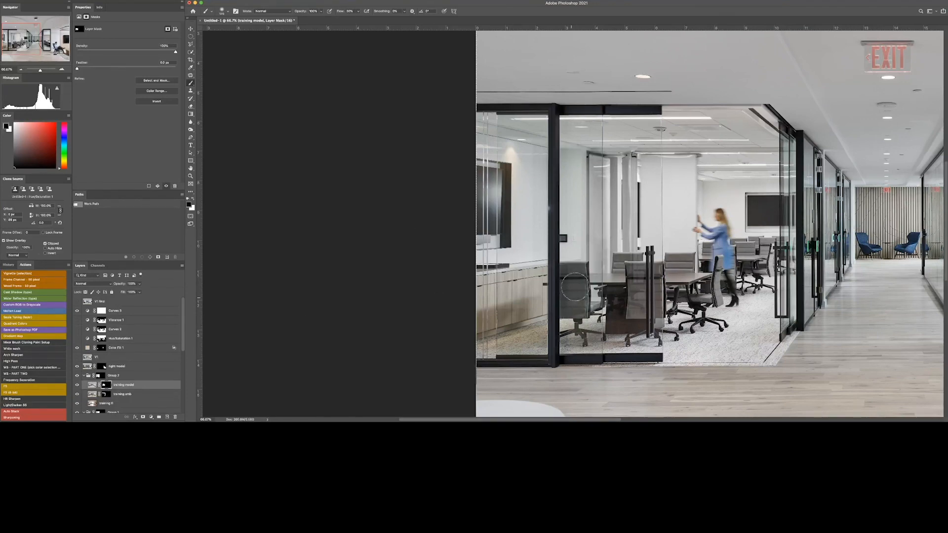
Step: Refine the "Group 2" mask by brushing white over the near table and chair behind the glass door
click(77, 376)
click(77, 376)
click(101, 376)
key(x)
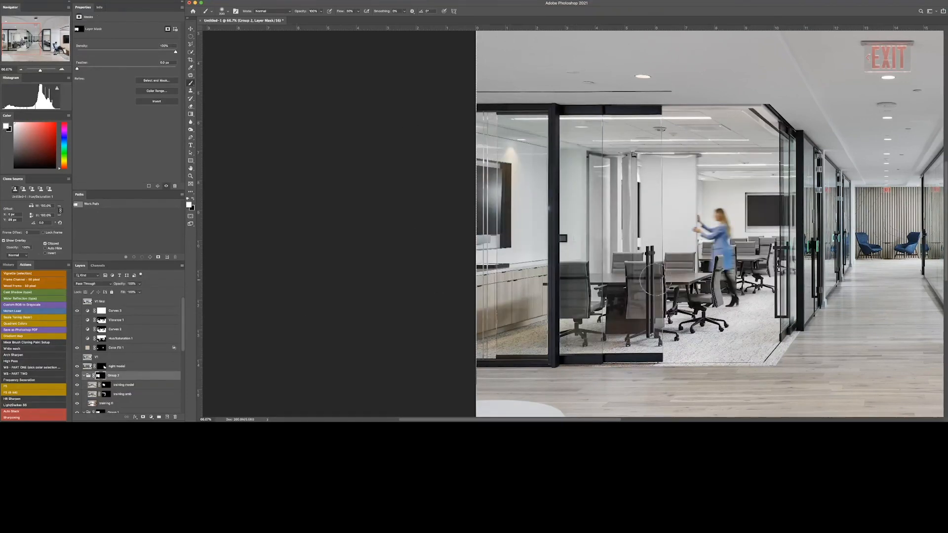
key(x)
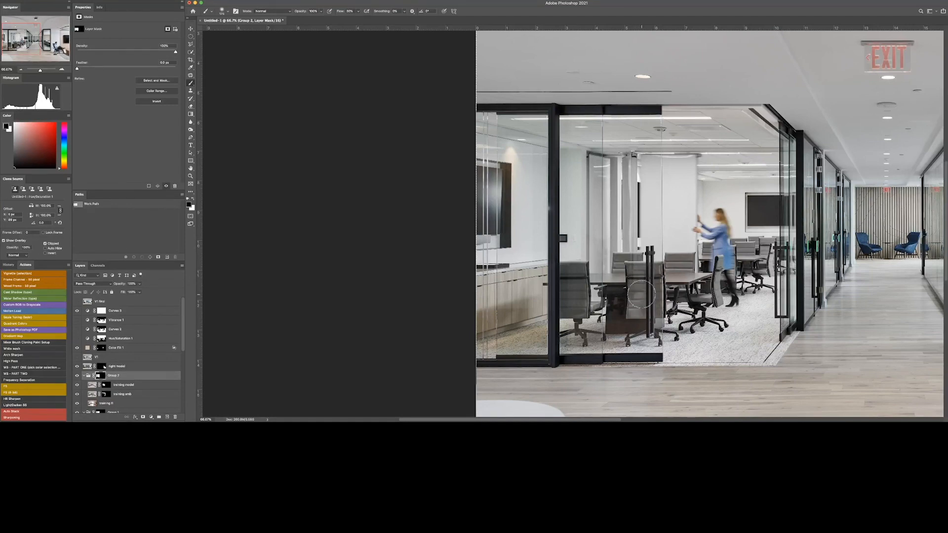
key(x)
key(bracketright)
key(bracketright)
drag(633, 318, 634, 292)
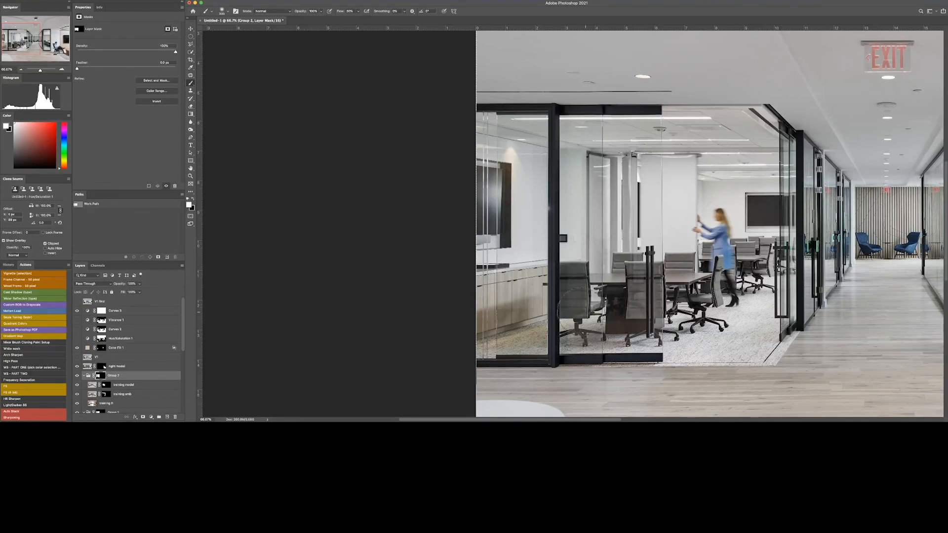
key(super+minus)
key(super+minus)
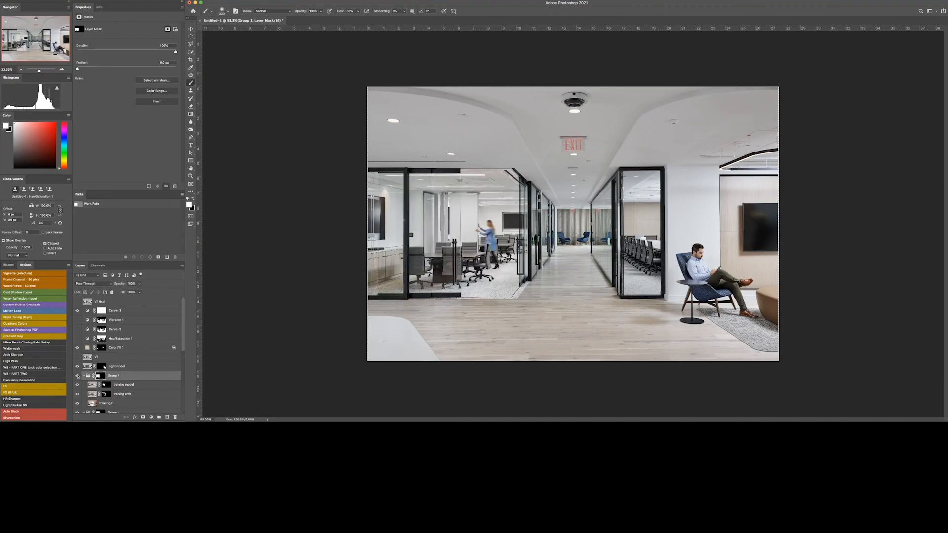
Step: Show the "V1" layer and give it an inverted copy of the "Group 2" mask
key(z)
click(77, 357)
drag(101, 376, 101, 357)
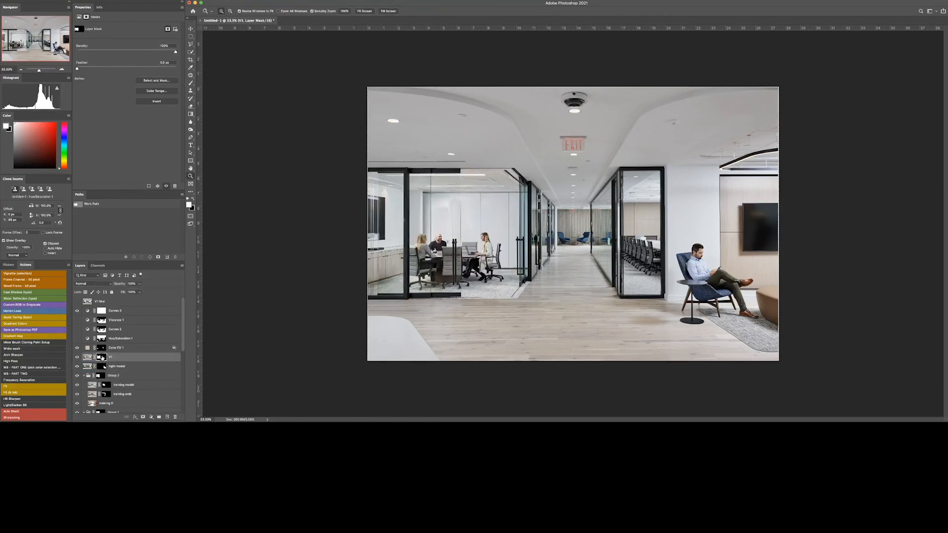
key(super+i)
Step: Stamp all visible layers into a new layer above "V1" and name it "V2"
key(super+alt+shift+e)
double_click(100, 357)
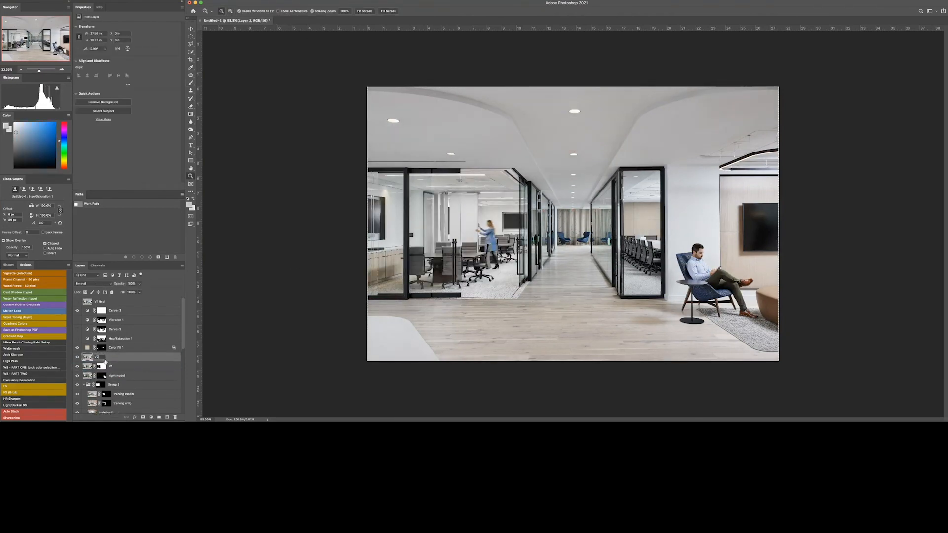
text(V2)
key(Return)
Step: Remove the small ceiling fixtures and vents inside the meeting room on "V2" with the Patch tool
mouse_move(462, 180)
mouse_down()
mouse_move(519, 180)
mouse_move(496, 190)
mouse_up()
key(s)
key(j)
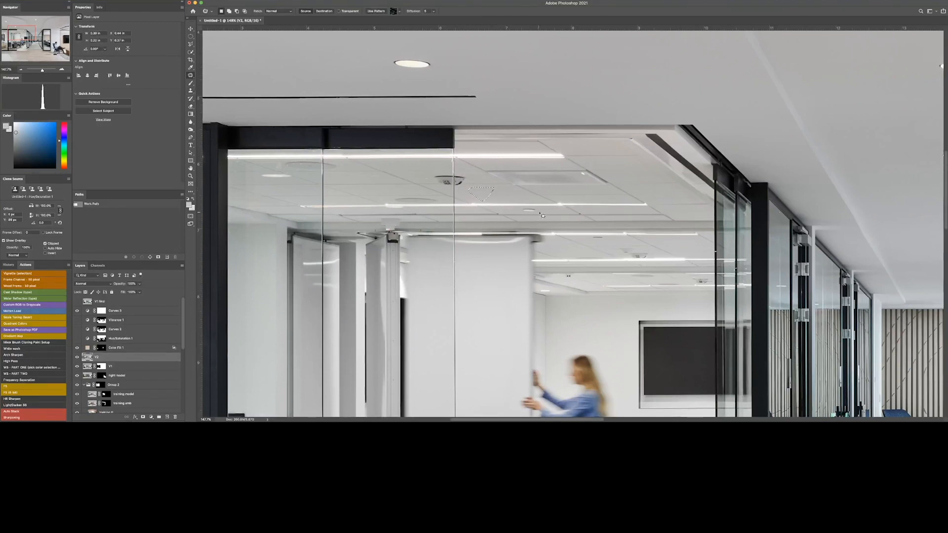
drag(537, 213, 538, 211)
drag(531, 211, 549, 211)
drag(594, 237, 607, 240)
mouse_move(602, 239)
mouse_down()
mouse_move(619, 240)
mouse_move(616, 252)
mouse_move(638, 261)
mouse_move(662, 258)
mouse_up()
drag(692, 278, 680, 280)
key(super+d)
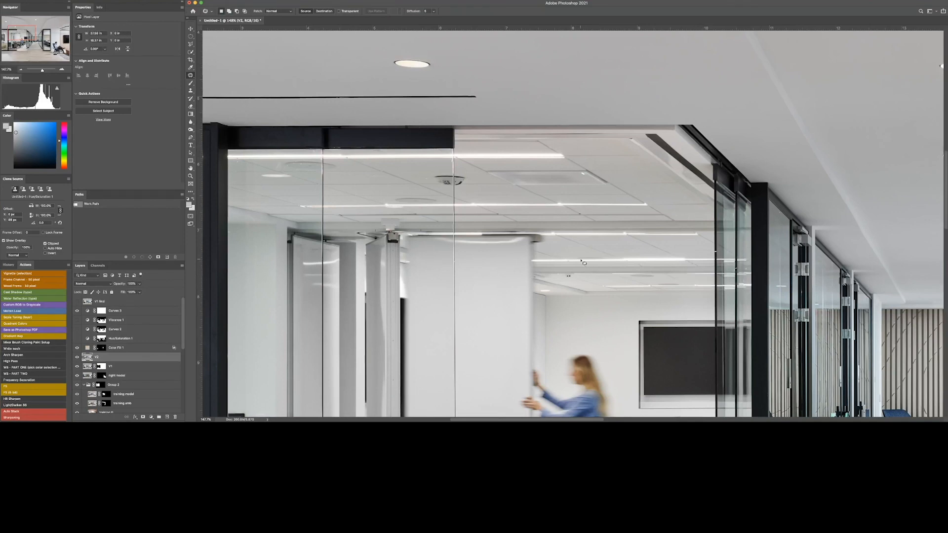
Step: Remove the remaining smoke detector and recessed light on the meeting room ceiling on "V2" with the Clone Stamp, Patch and Spot Healing tools
key(s)
alt+click(465, 184)
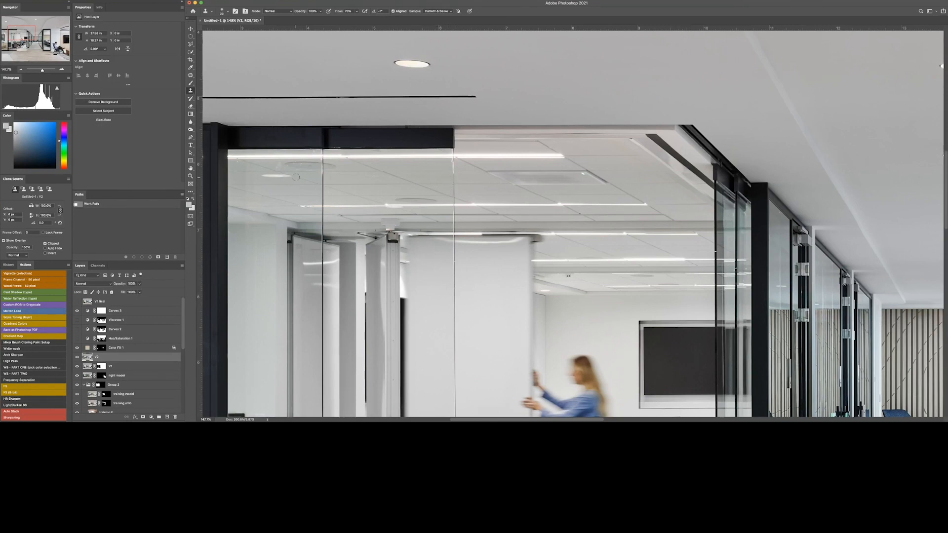
key(j)
drag(280, 174, 370, 179)
key(super+d)
key(shift+j)
click(304, 160)
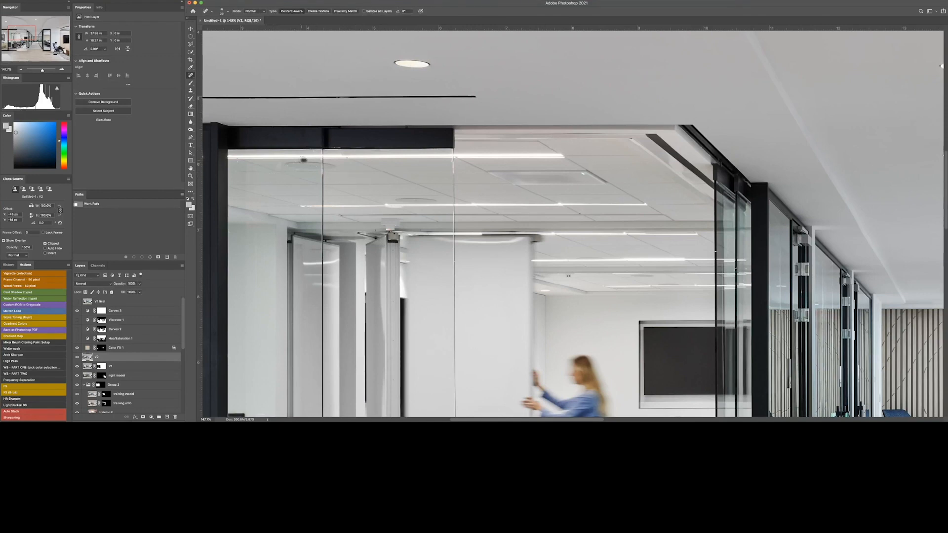
drag(238, 161, 465, 56)
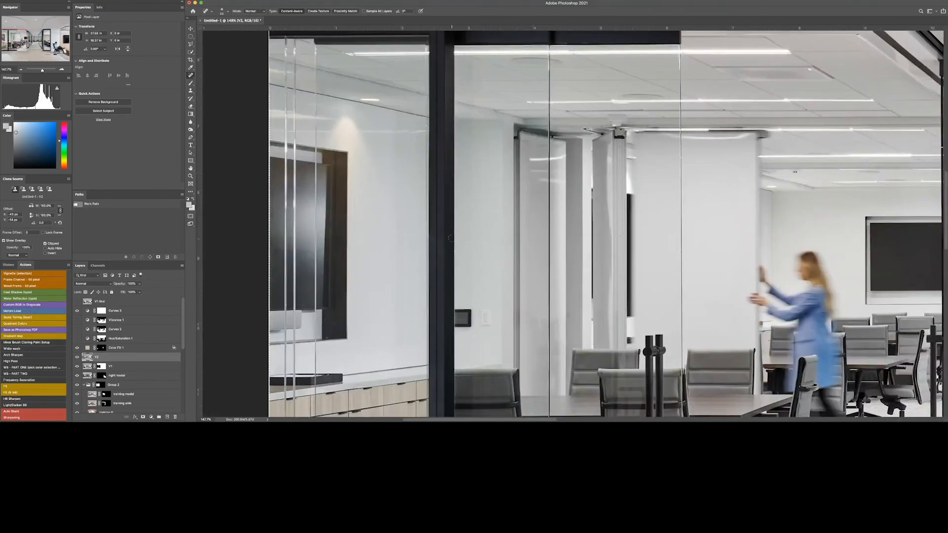
Step: Remove the wall control panel and switch beside the black door frame on "V2" with the Patch and Spot Healing tools
key(shift+j)
drag(452, 336, 452, 302)
drag(471, 323, 470, 279)
key(super+d)
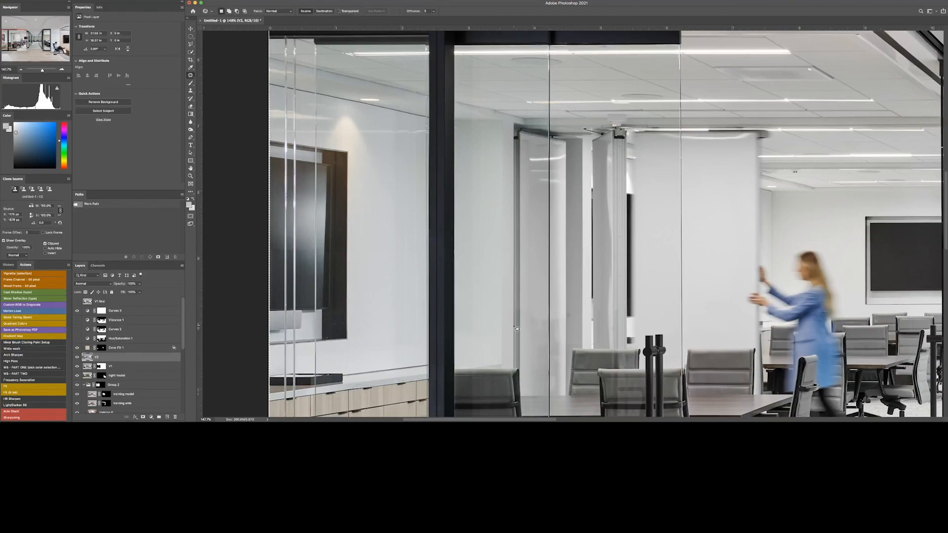
drag(341, 360, 350, 290)
key(shift+j)
drag(522, 314, 520, 230)
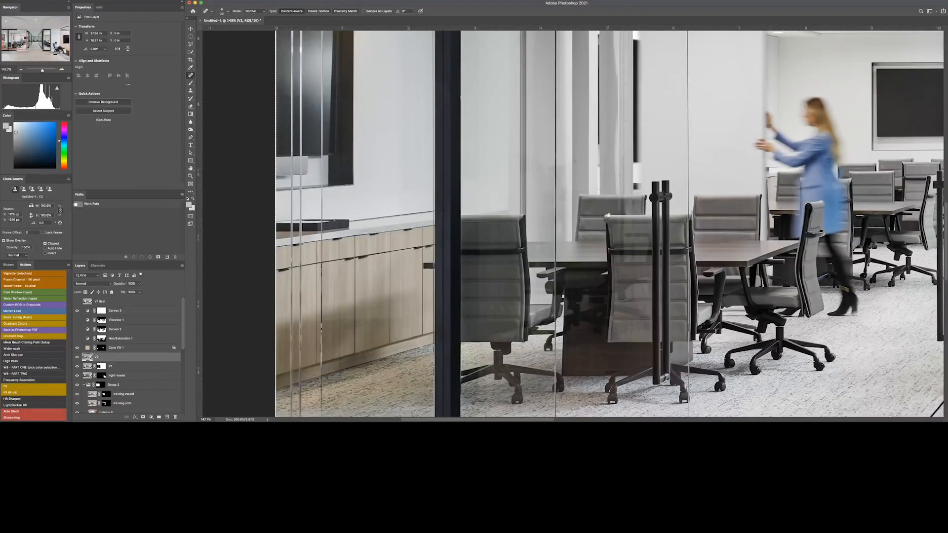
drag(800, 198, 354, 204)
drag(393, 60, 457, 205)
key(super+0)
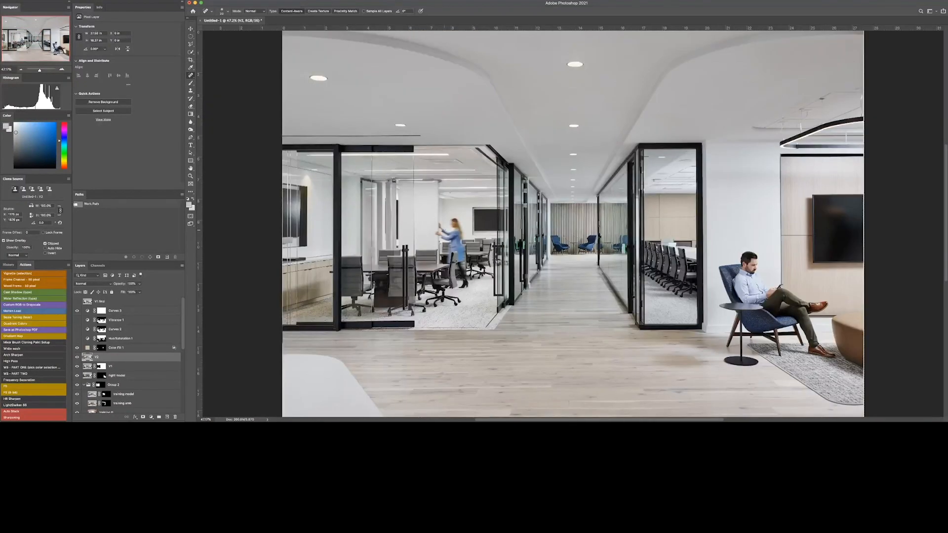
Step: Move the "V1" layer above "V2" and replace its mask with a new black mask, ready for brushing
click(78, 357)
click(78, 358)
click(78, 302)
click(78, 302)
drag(90, 368, 92, 354)
right_click(102, 358)
click(120, 367)
alt+click(143, 418)
key(b)
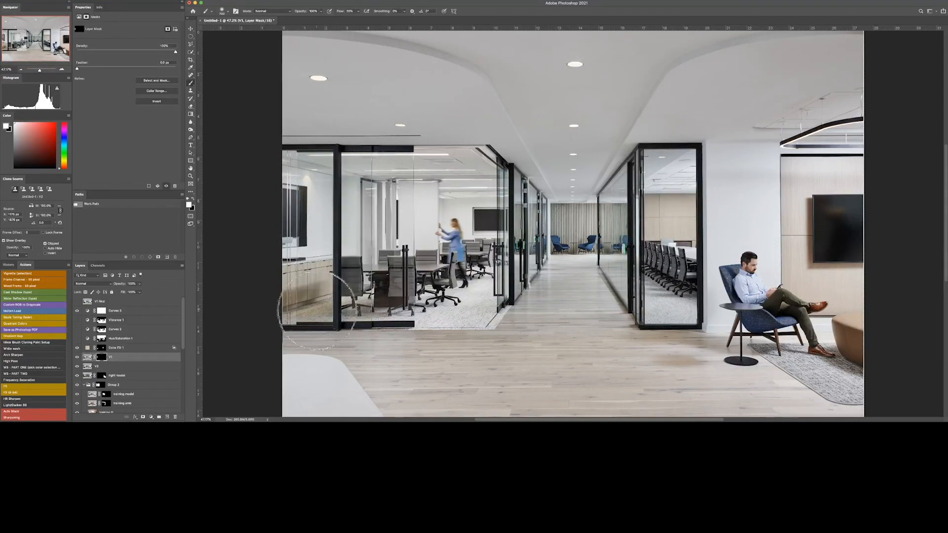
Step: Duplicate the "Hue/Saturation 1", "Curves 2" and "Vibrance 1" adjustment layers and select the Hue/Saturation copy
click(116, 340)
shift+click(118, 321)
key(super+j)
click(89, 342)
Step: Refine the Hue/Saturation copy's mask, brushing white over the former seated figures and near floor, and black over the woman in blue
key(backslash)
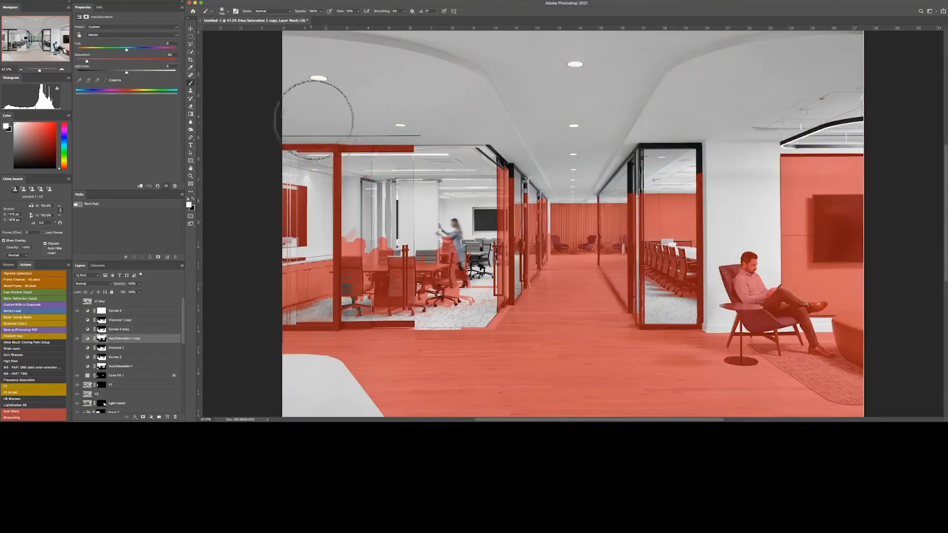
drag(352, 239, 383, 243)
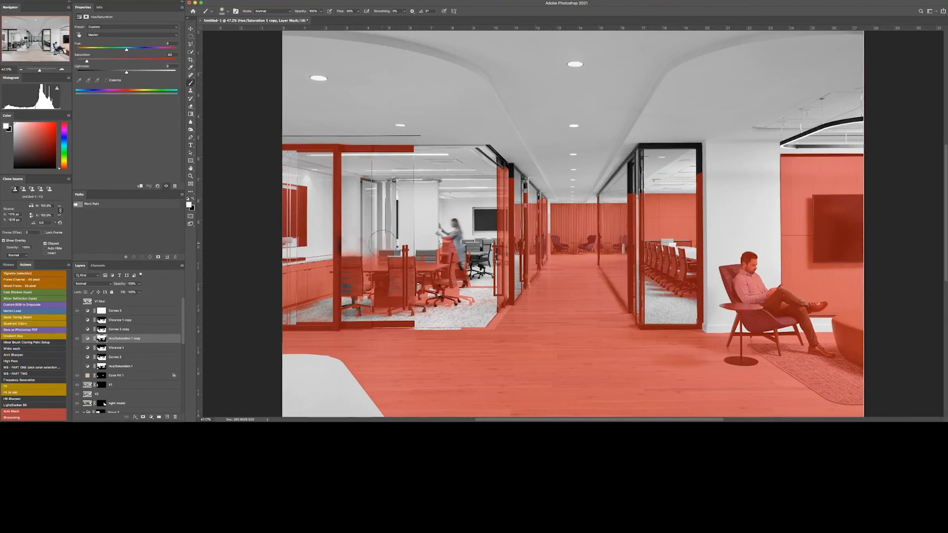
key(x)
drag(437, 228, 451, 236)
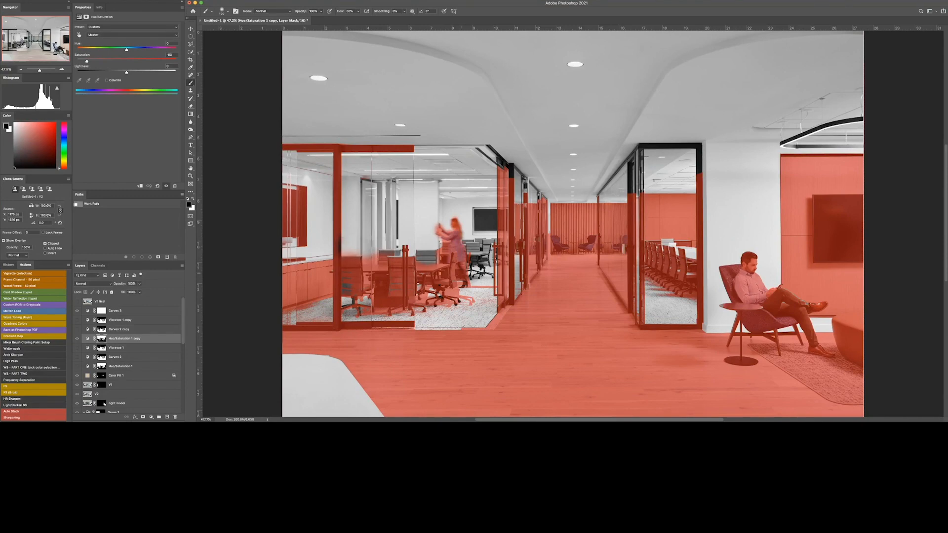
key(x)
mouse_move(464, 299)
mouse_down()
mouse_move(470, 292)
mouse_move(415, 298)
mouse_up()
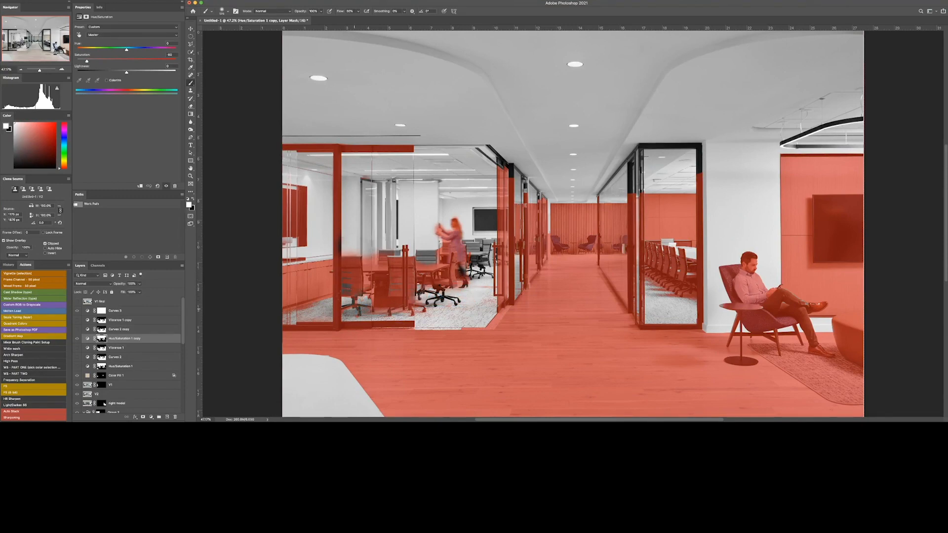
key(bracketright)
key(bracketright)
key(backslash)
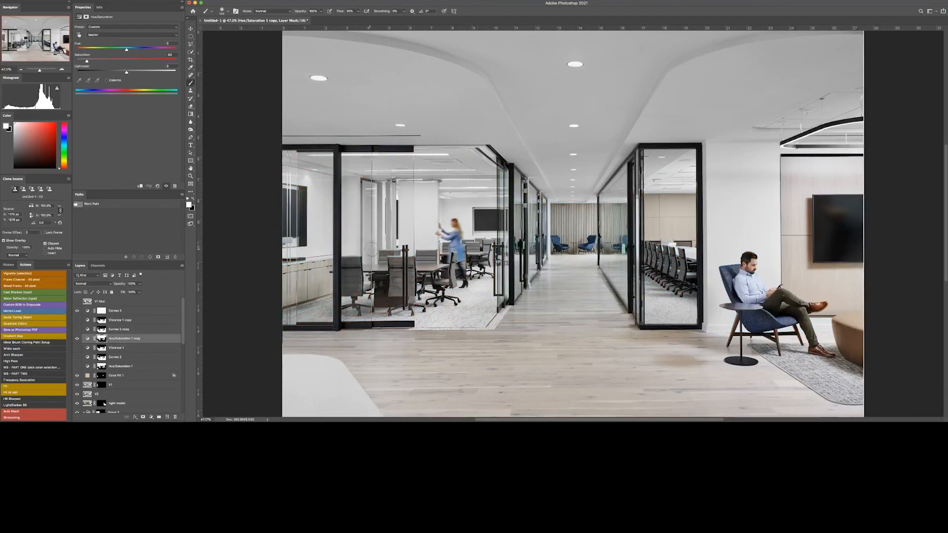
Step: Copy the refined mask to the Curves and Vibrance copies and show both layers
click(101, 330)
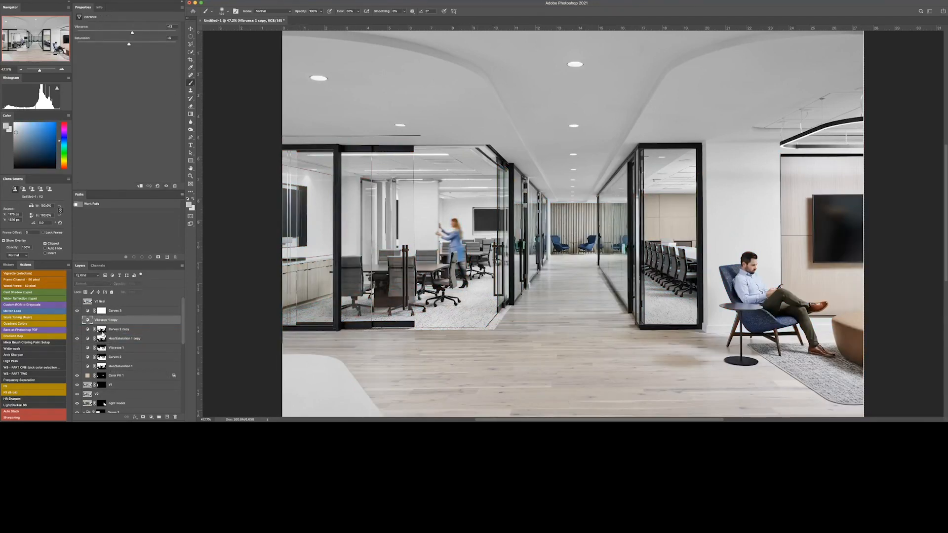
drag(101, 329, 101, 320)
click(77, 329)
click(77, 320)
click(77, 302)
click(77, 302)
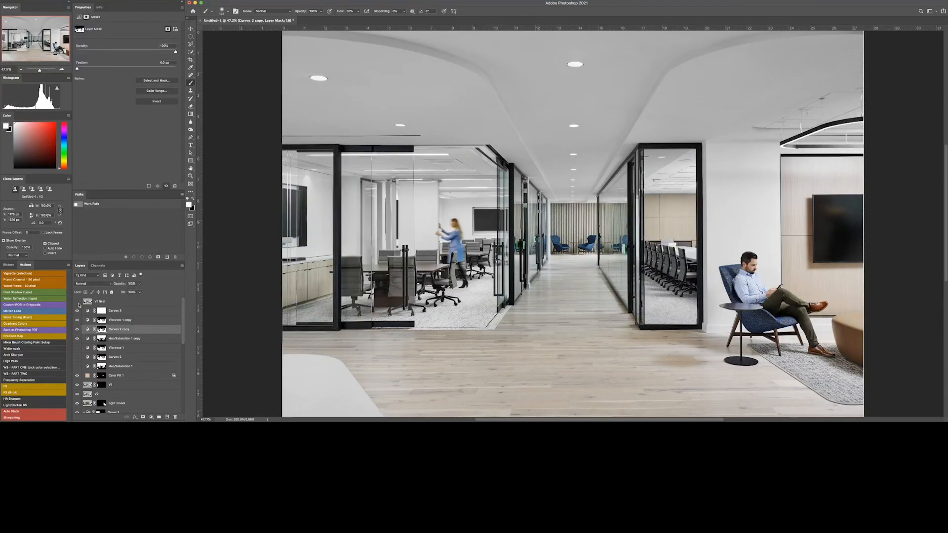
Step: Show "V1 final" and add a Hue/Saturation adjustment above it that lowers the saturation of the Cyans on the glass door
click(77, 302)
click(97, 303)
click(151, 417)
click(158, 352)
click(106, 35)
click(104, 57)
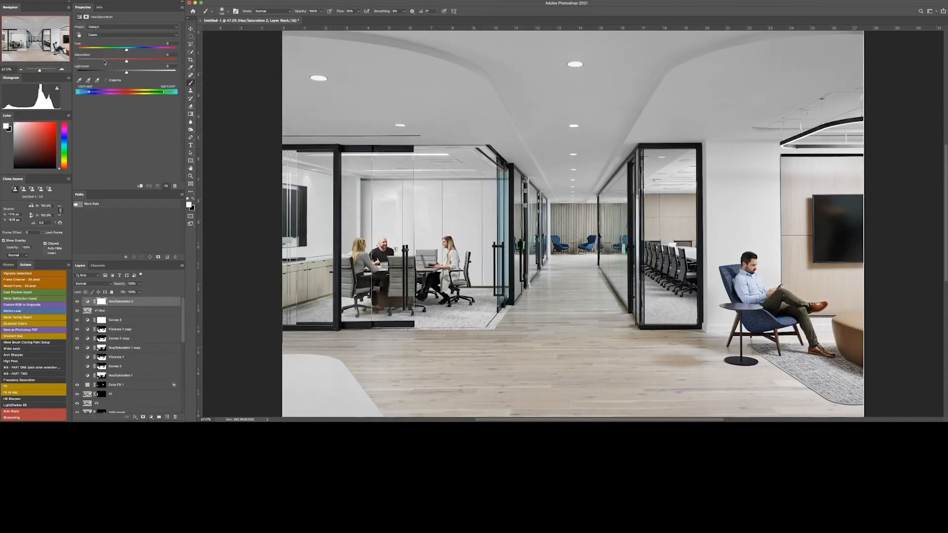
drag(103, 61, 106, 62)
Step: Merge the new Hue/Saturation adjustment with "V1 final" and name the merged layer "V1 final"
key(super+alt+shift+e)
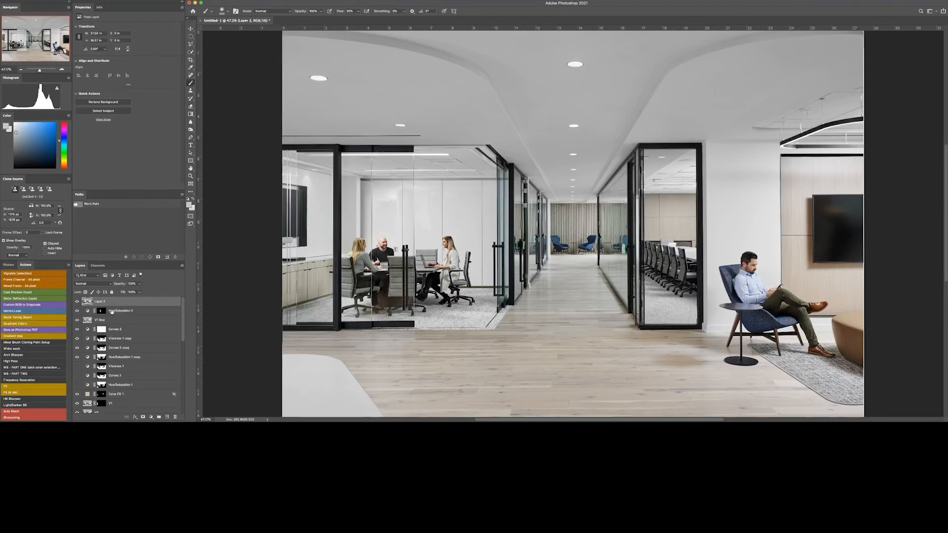
key(super+z)
shift+click(111, 312)
key(super+e)
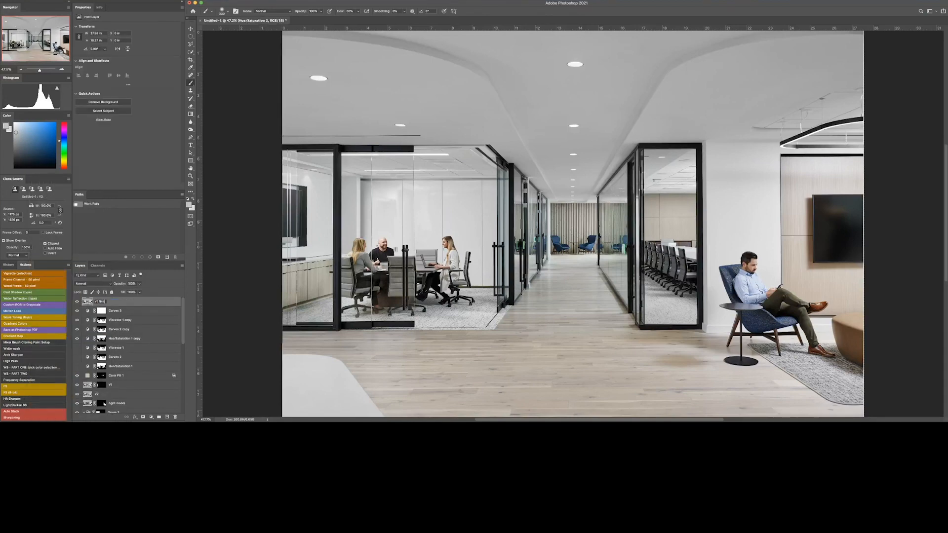
key(Return)
Step: Hide "V1 final" and stamp the visible layers into a new layer below it named "V2 final"
click(77, 302)
click(115, 310)
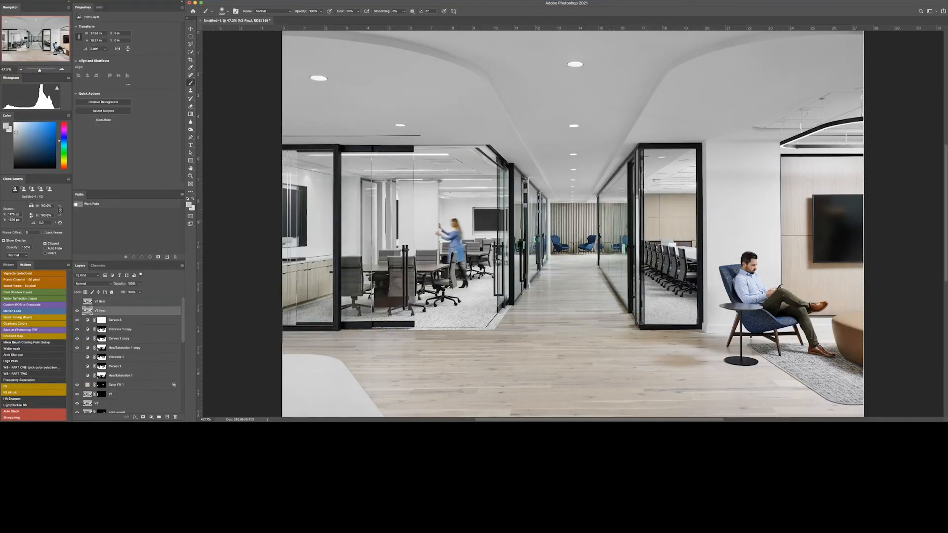
Step: Straighten "V2 final" in the Camera Raw Filter using guided Upright, with two horizontal and two vertical guides along the glass room frames
click(324, 0)
click(354, 22)
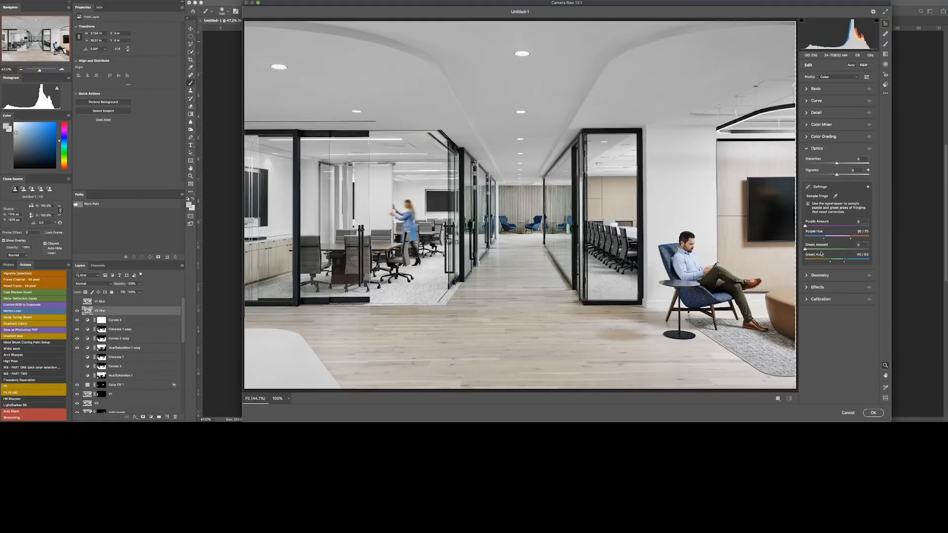
click(820, 276)
click(865, 171)
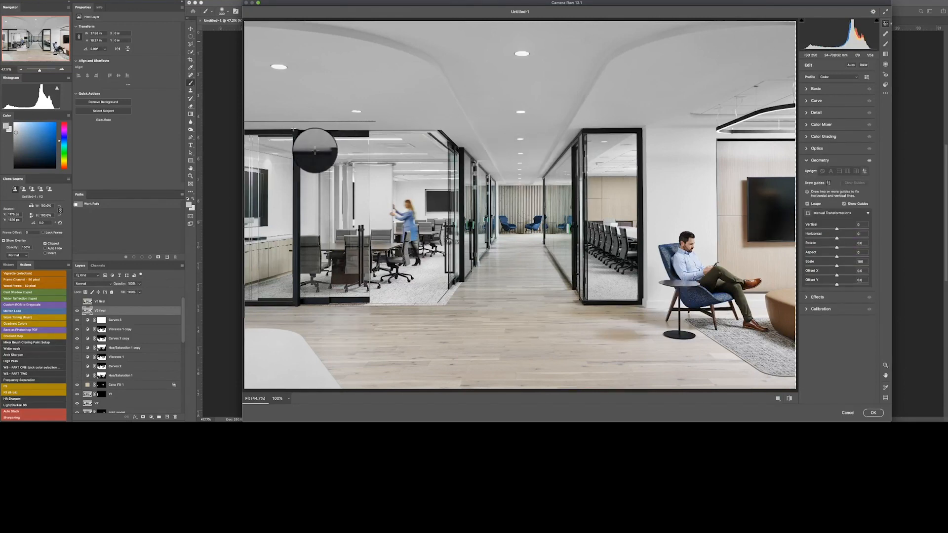
drag(293, 130, 640, 128)
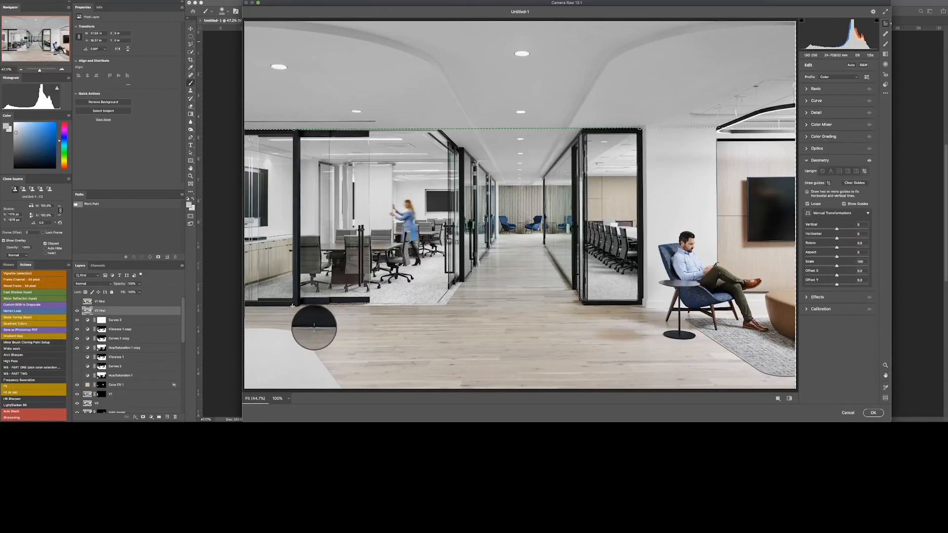
drag(293, 305, 628, 304)
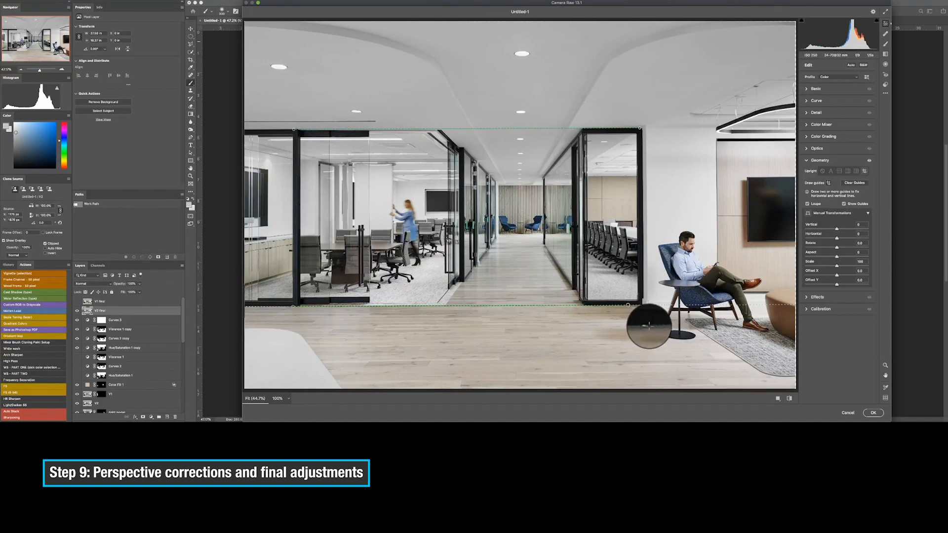
drag(298, 144, 299, 292)
drag(646, 132, 649, 284)
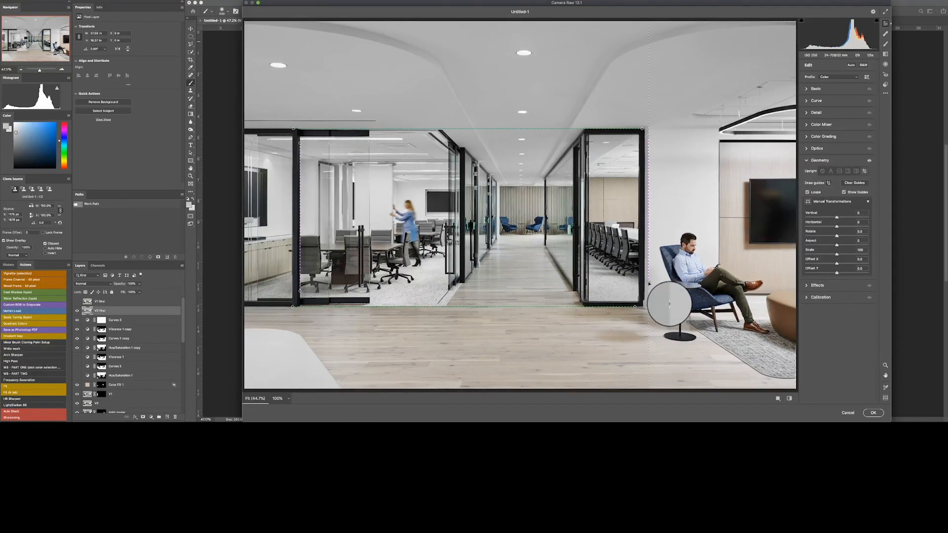
Step: Raise the optics Distortion correction slightly and apply the Camera Raw Filter to "V2 final"
click(817, 148)
drag(836, 164, 838, 165)
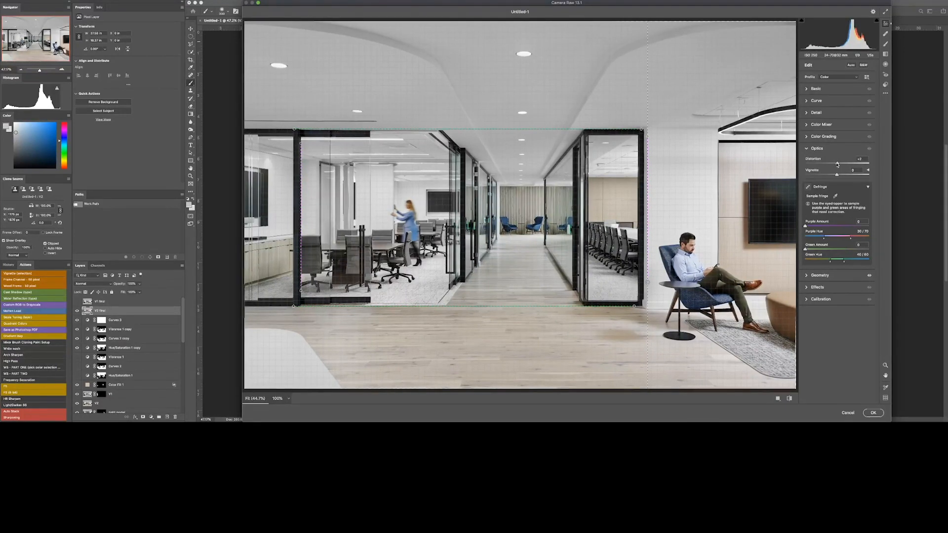
click(873, 413)
Step: Check the straightness of the glass room frames against horizontal and vertical ruler guides and clear the guides
drag(518, 28, 516, 331)
drag(199, 163, 341, 165)
drag(199, 146, 708, 154)
drag(199, 156, 333, 194)
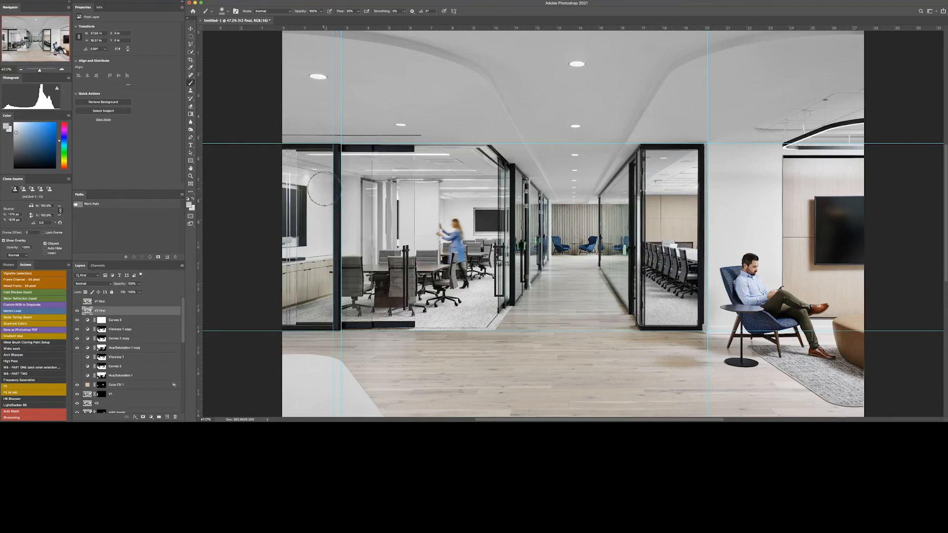
click(349, 0)
click(374, 161)
Step: Crop the canvas slightly inward from its lower corners to trim the image edges
key(super+minus)
key(super+minus)
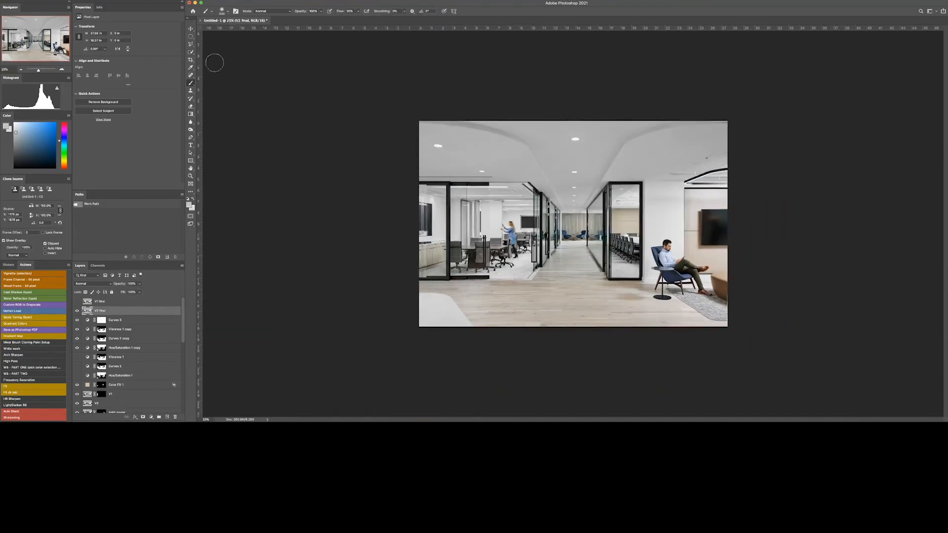
key(c)
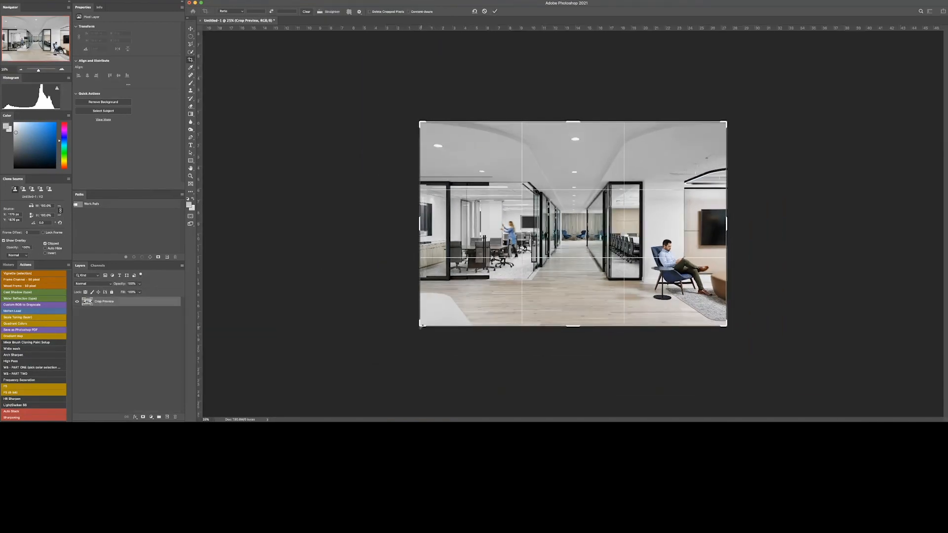
drag(421, 326, 422, 325)
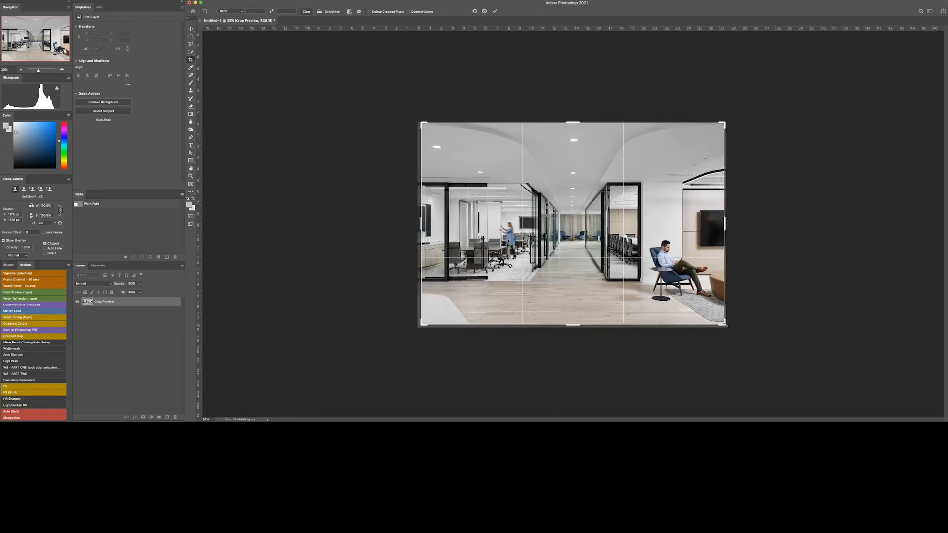
drag(726, 325, 725, 324)
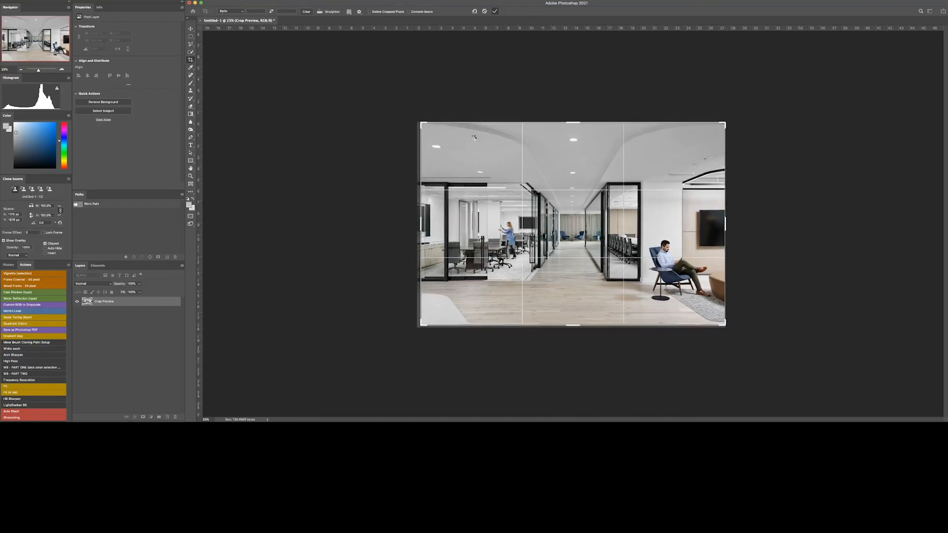
key(Return)
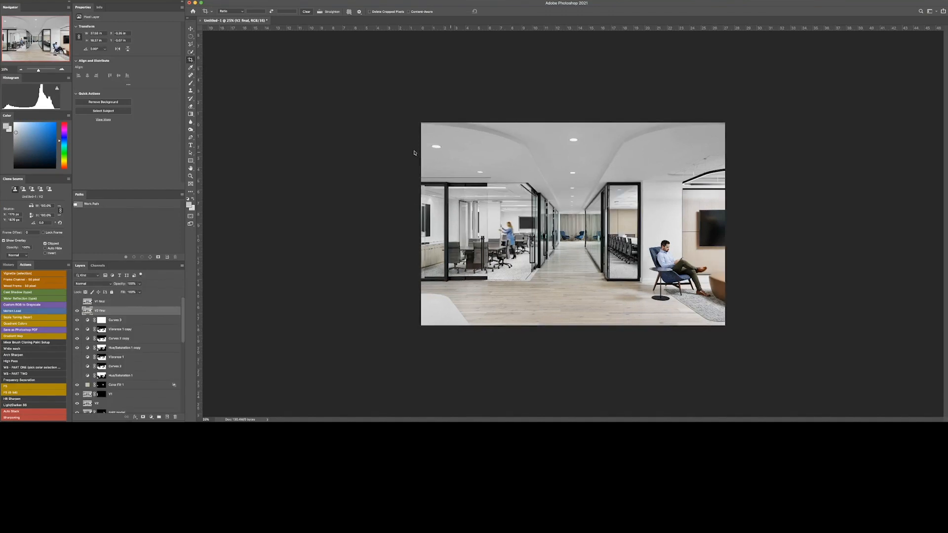
Step: Show and select "V1 final" and reapply the last Camera Raw Filter to it
click(77, 302)
click(100, 302)
click(323, 0)
click(328, 3)
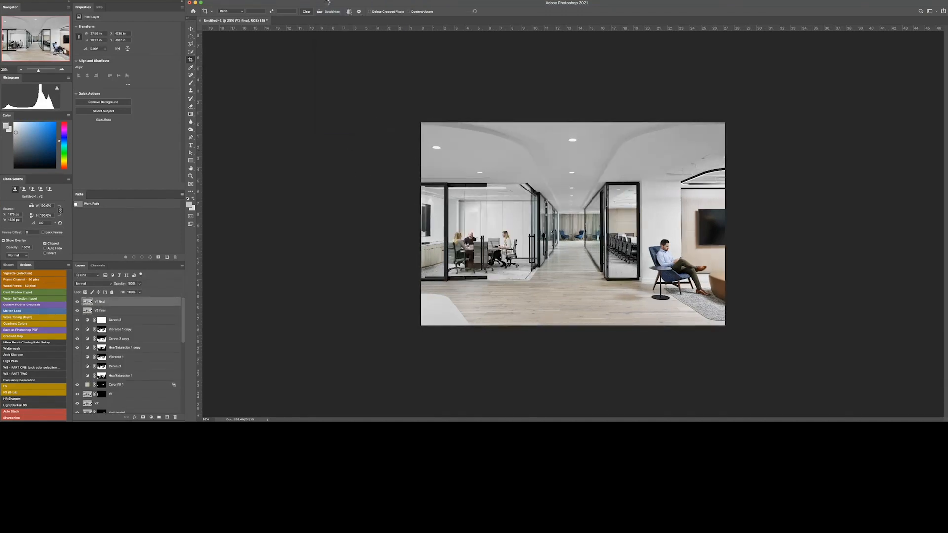